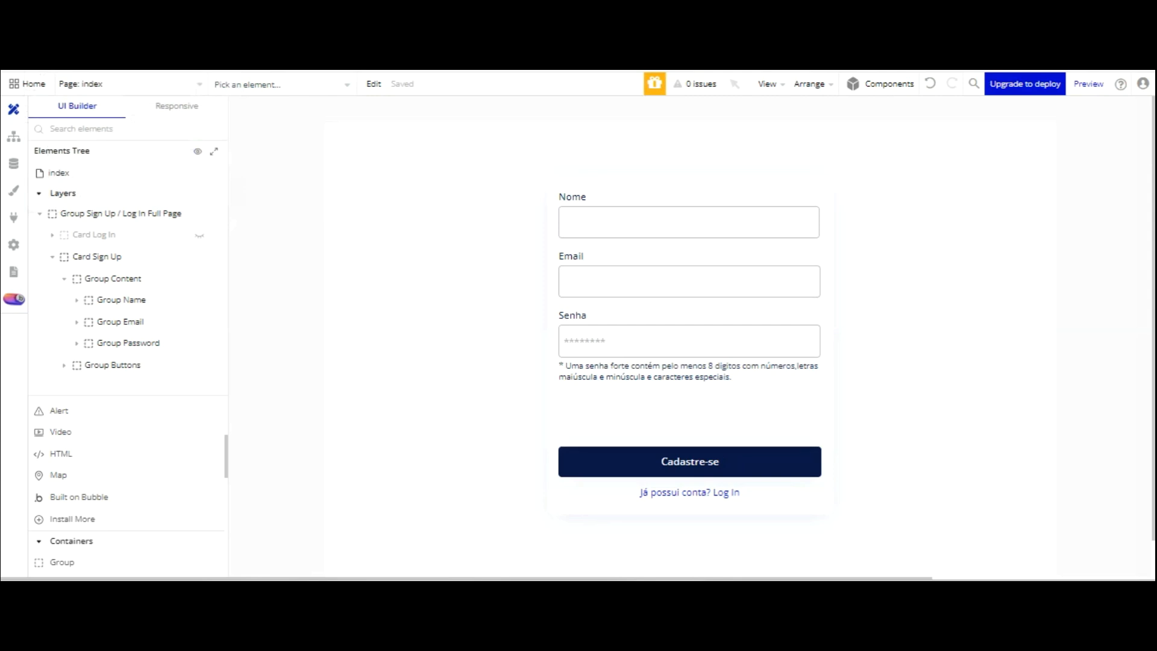
# - Open the plugin catalogue and search it for 'api'
pyautogui.click(14, 217)
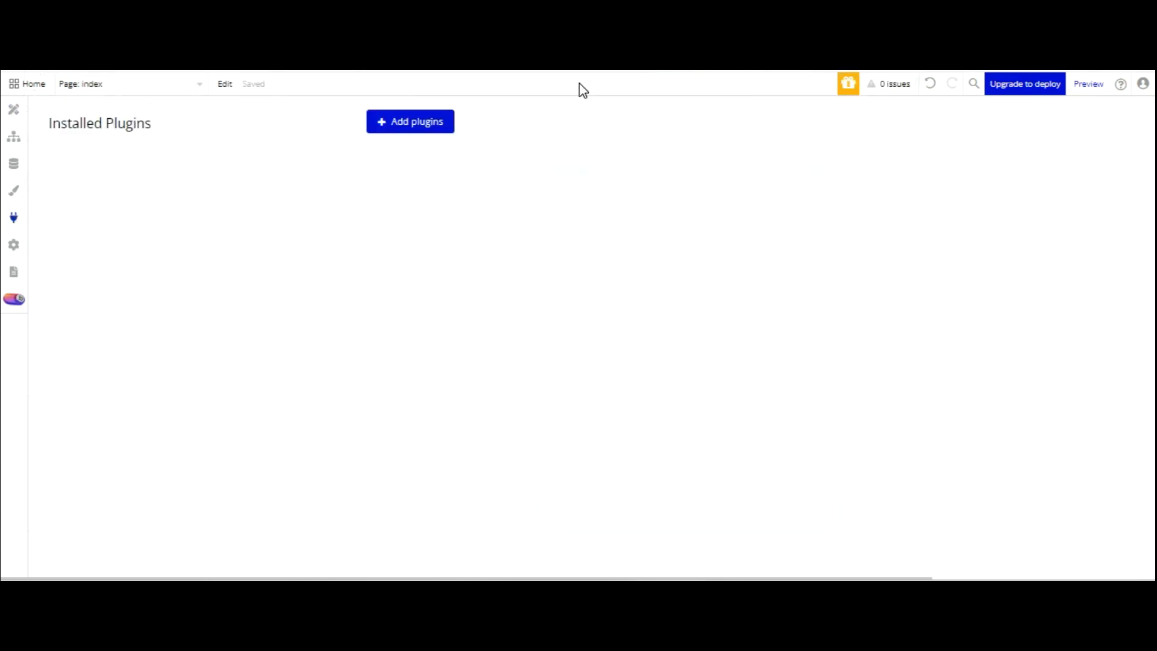
pyautogui.click(434, 122)
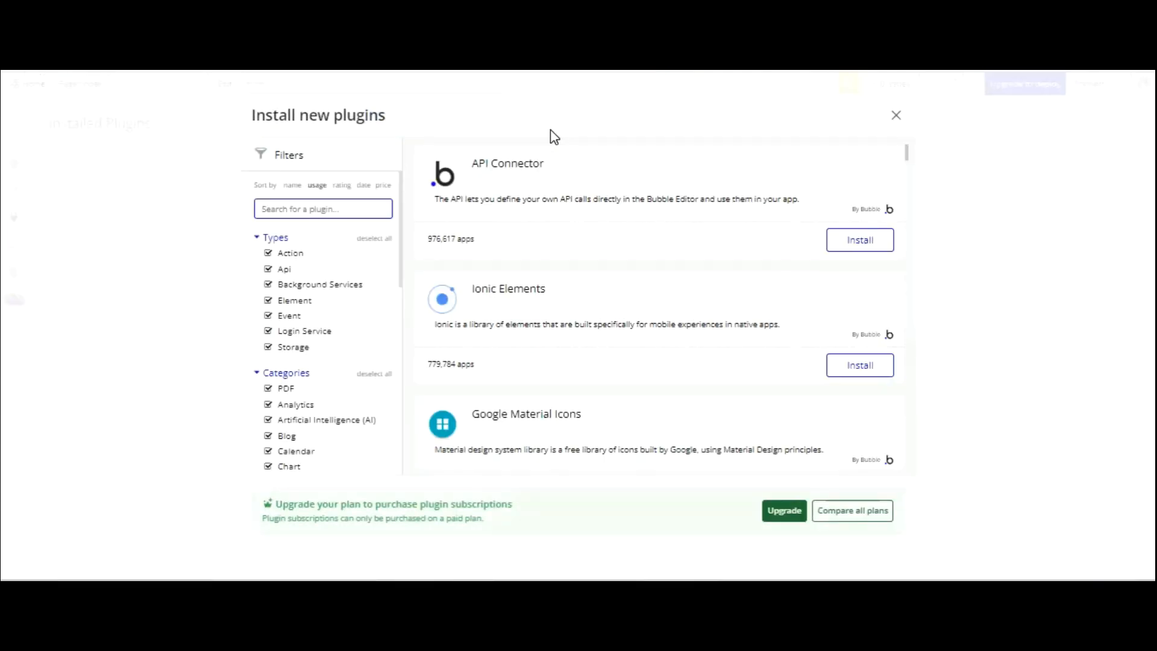
pyautogui.write('api')
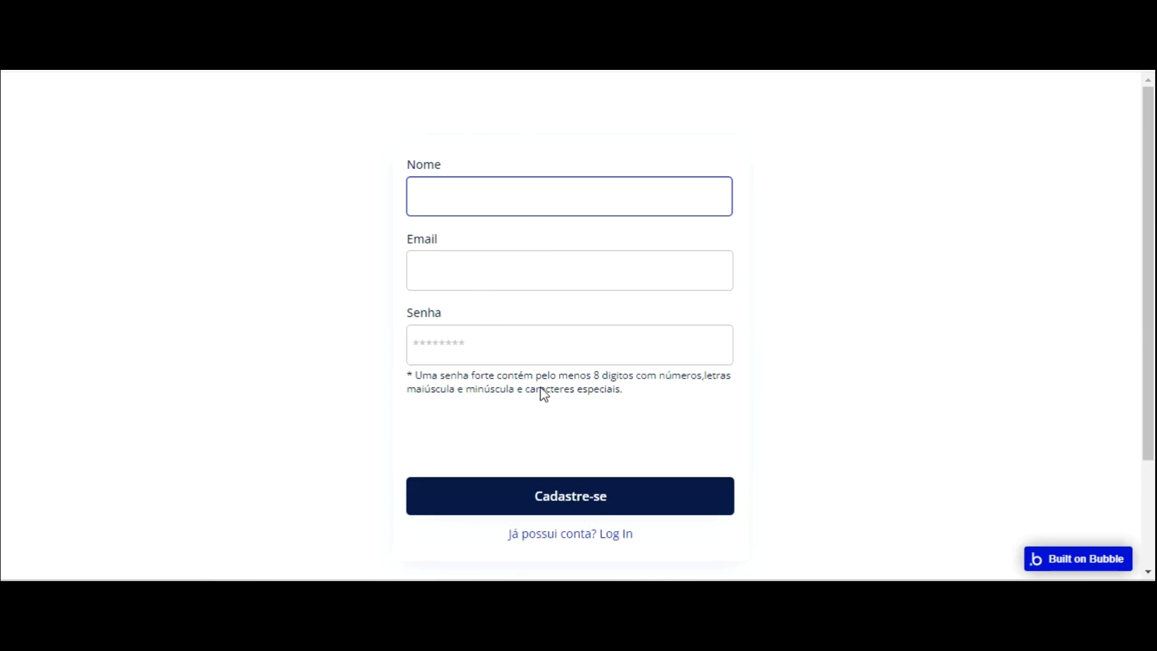
# - Try the preview's 'Já possui conta? Log In' and 'Criar nova conta' links, then return to the editor
pyautogui.click(612, 533)
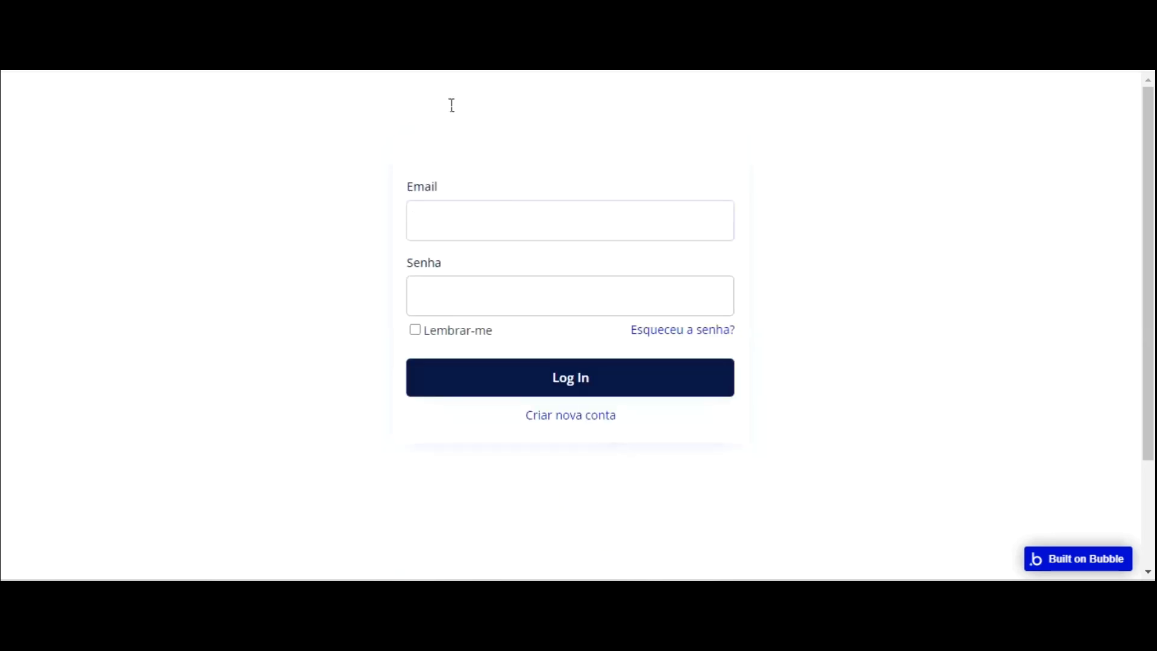
pyautogui.click(598, 414)
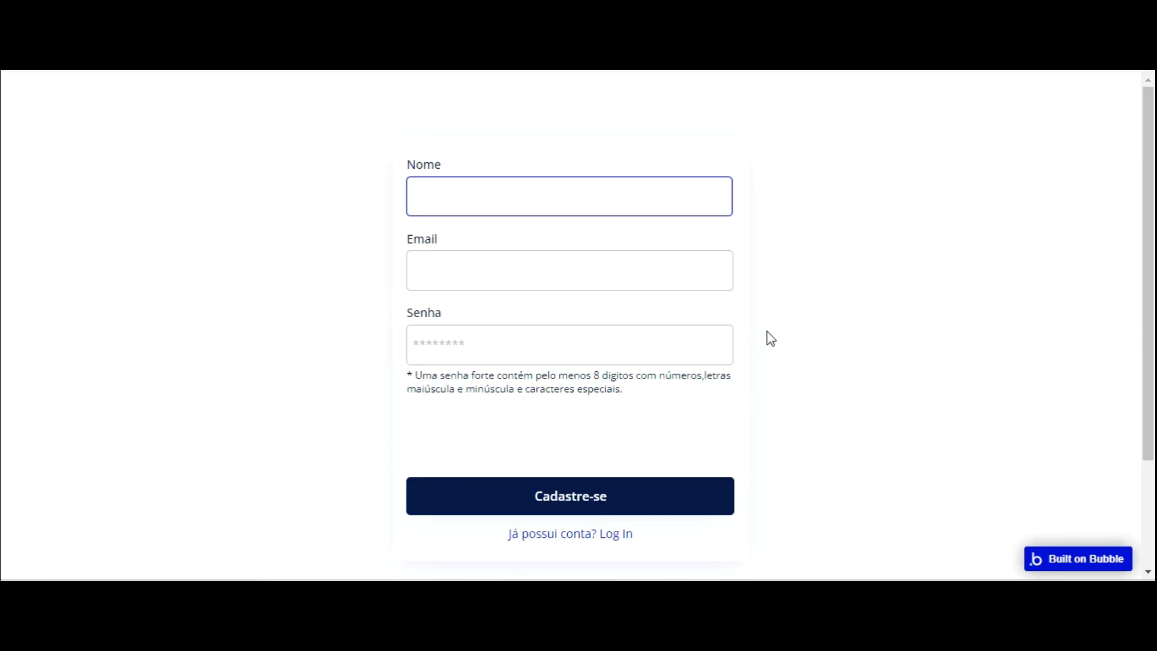
pyautogui.click(877, 172)
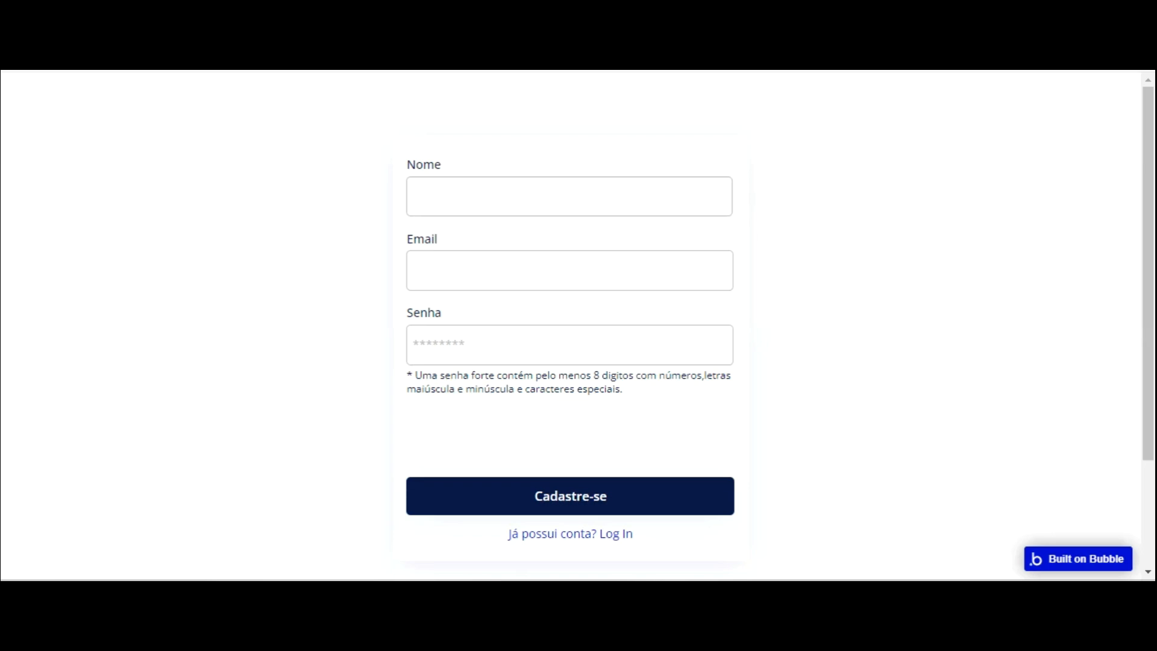
pyautogui.click(90, 12)
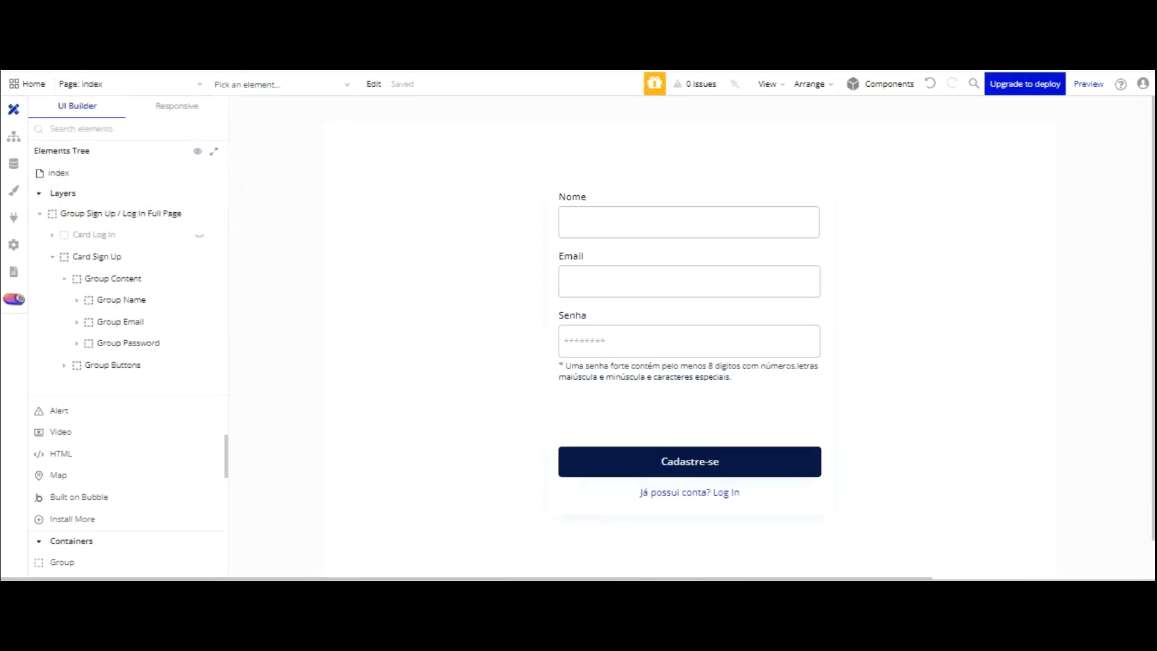
# - Search the plugin catalogue for 'password', install Password Strength Icon, and return to Design
pyautogui.click(14, 217)
pyautogui.click(436, 121)
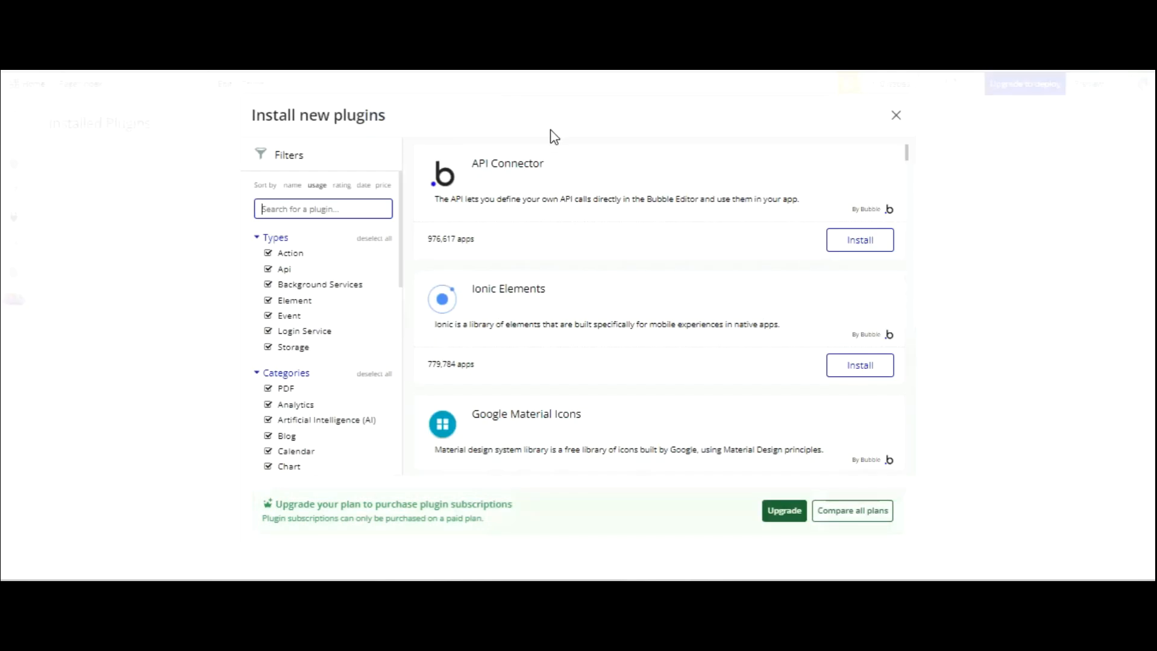
pyautogui.write('password')
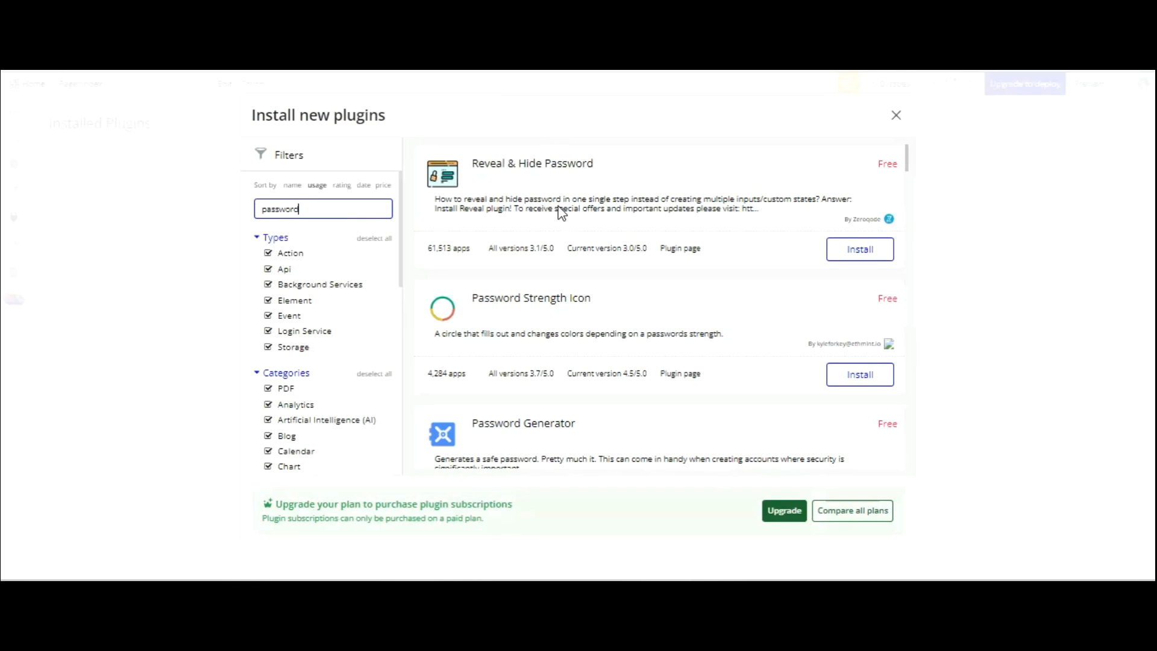
pyautogui.click(859, 374)
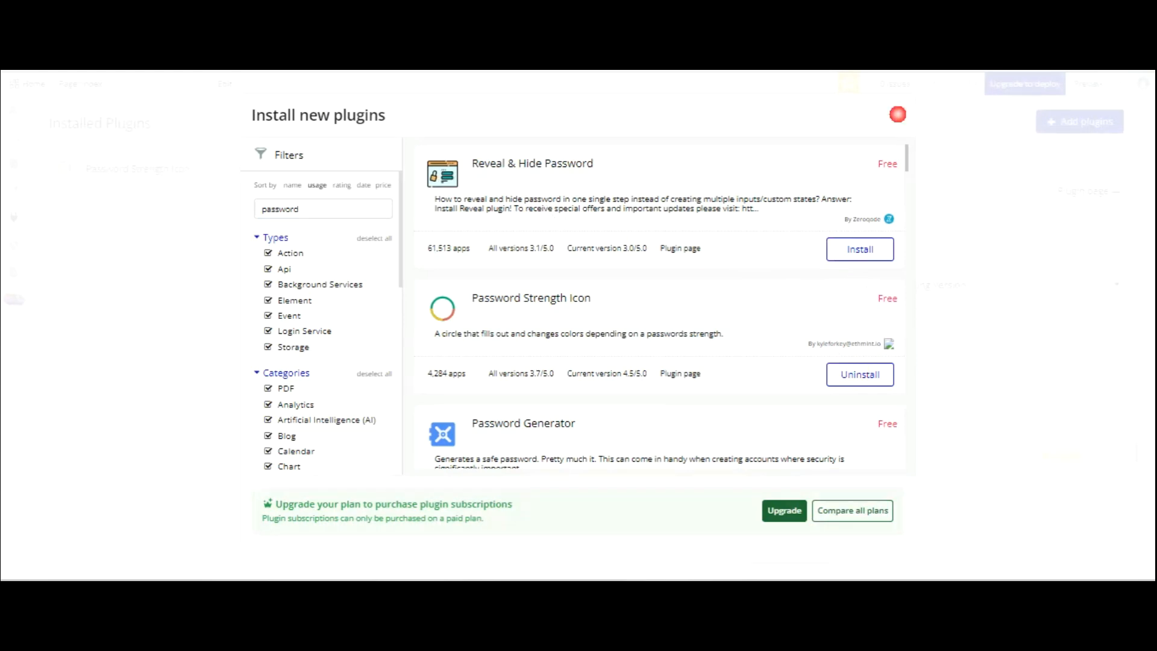
pyautogui.click(896, 115)
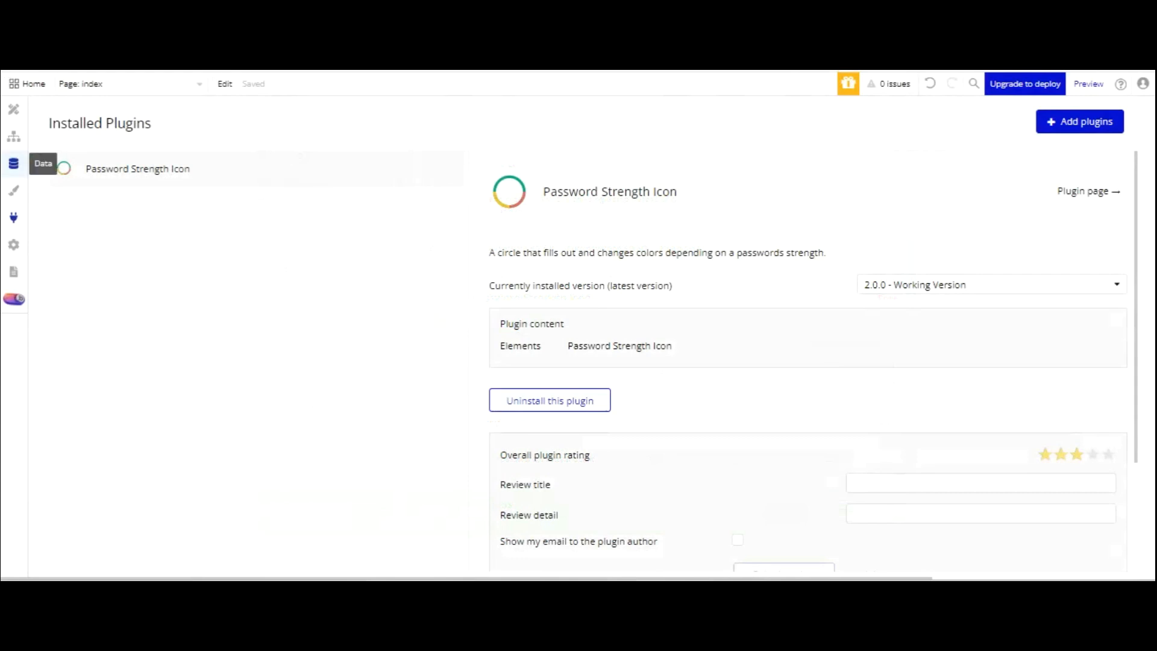
pyautogui.click(13, 109)
pyautogui.scroll(-2, 140, 342)
pyautogui.scroll(8, 139, 403)
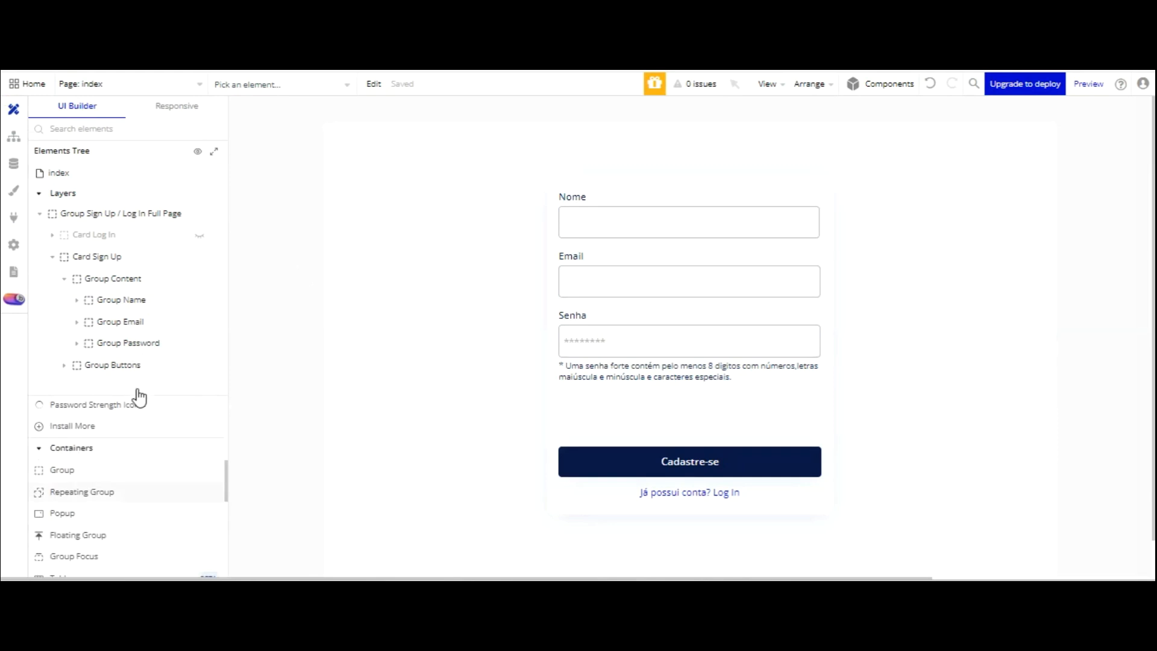
# - Place a Password Strength Icon right of the form and test it with a Senha password in the preview
pyautogui.moveTo(110, 404)
pyautogui.mouseDown()
pyautogui.moveTo(455, 410)
pyautogui.moveTo(910, 302)
pyautogui.moveTo(867, 283)
pyautogui.mouseUp()
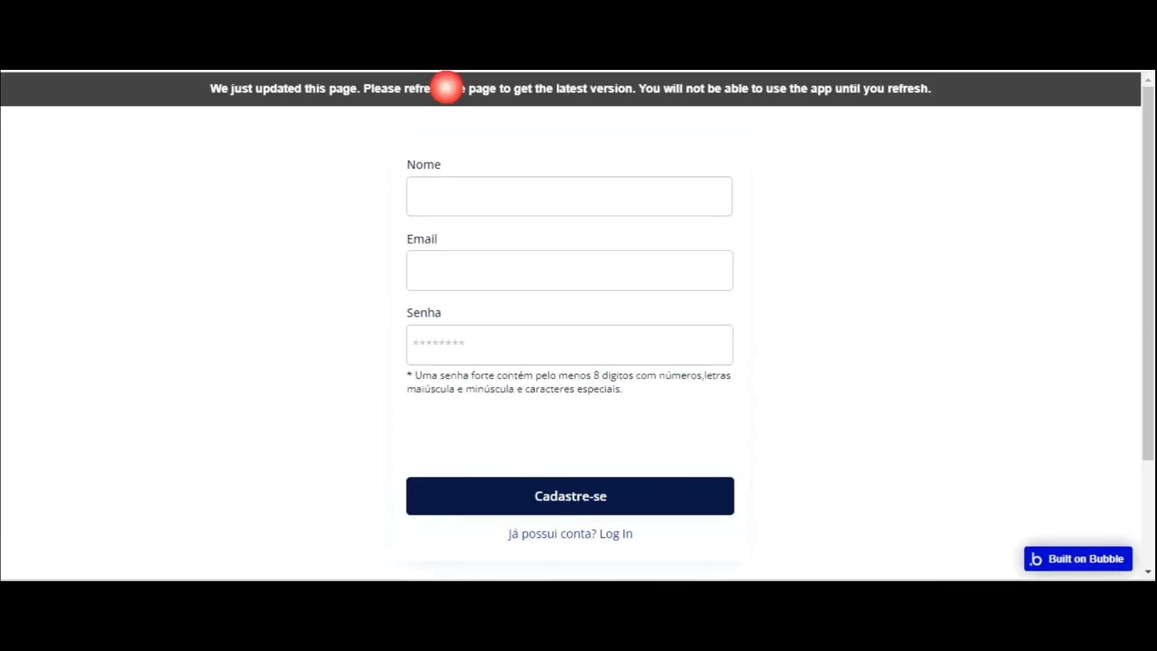
pyautogui.press('F5')
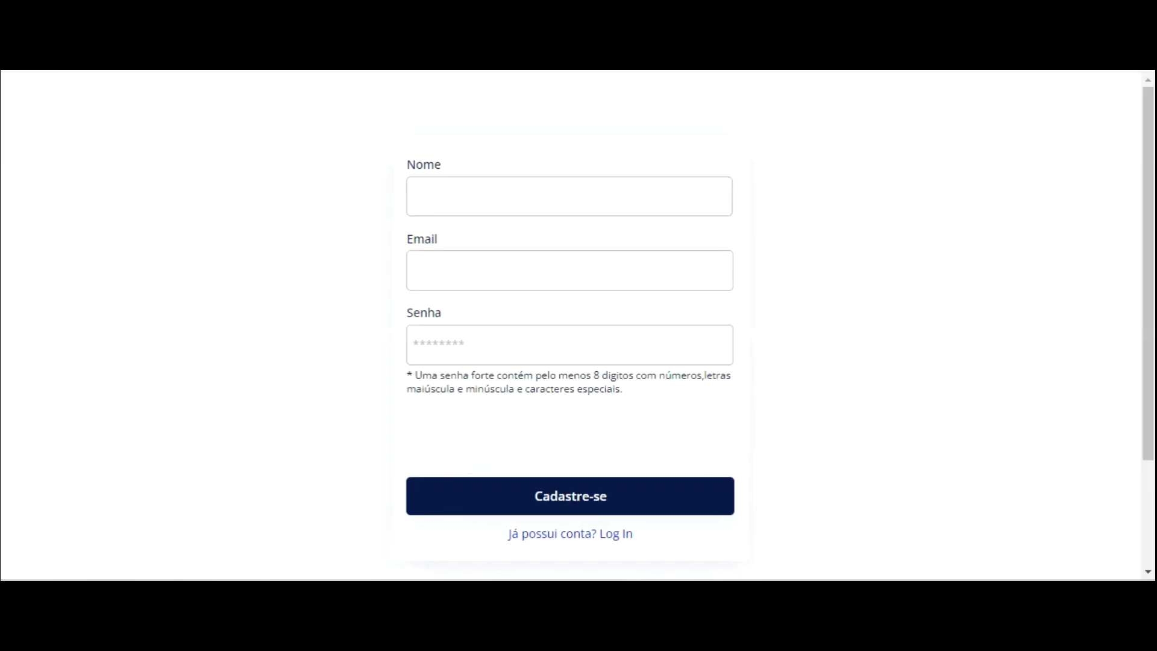
pyautogui.click(491, 336)
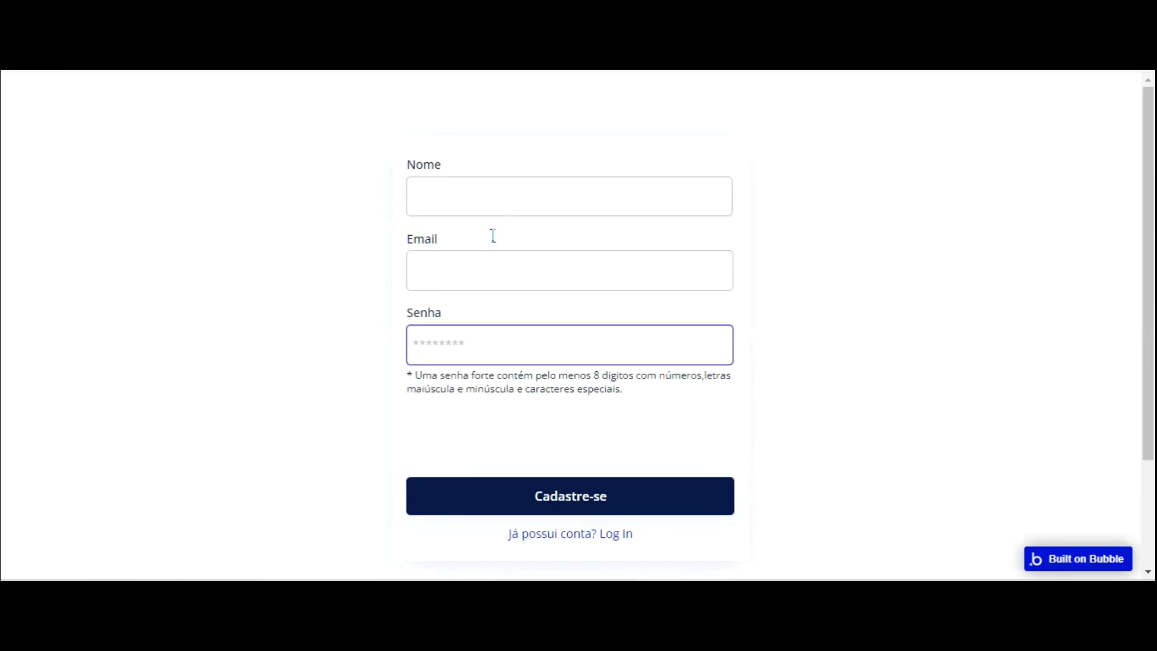
pyautogui.write('*****')
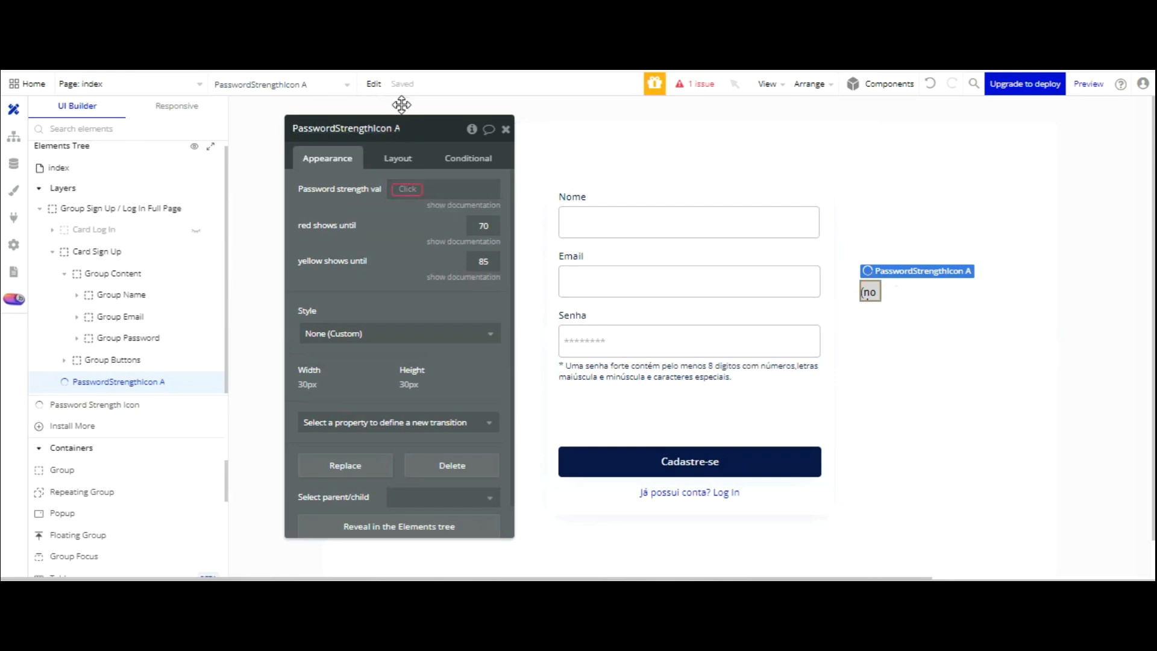
# - Set the icon's Password strength value to Input Sign Up Password's password strength
pyautogui.click(407, 188)
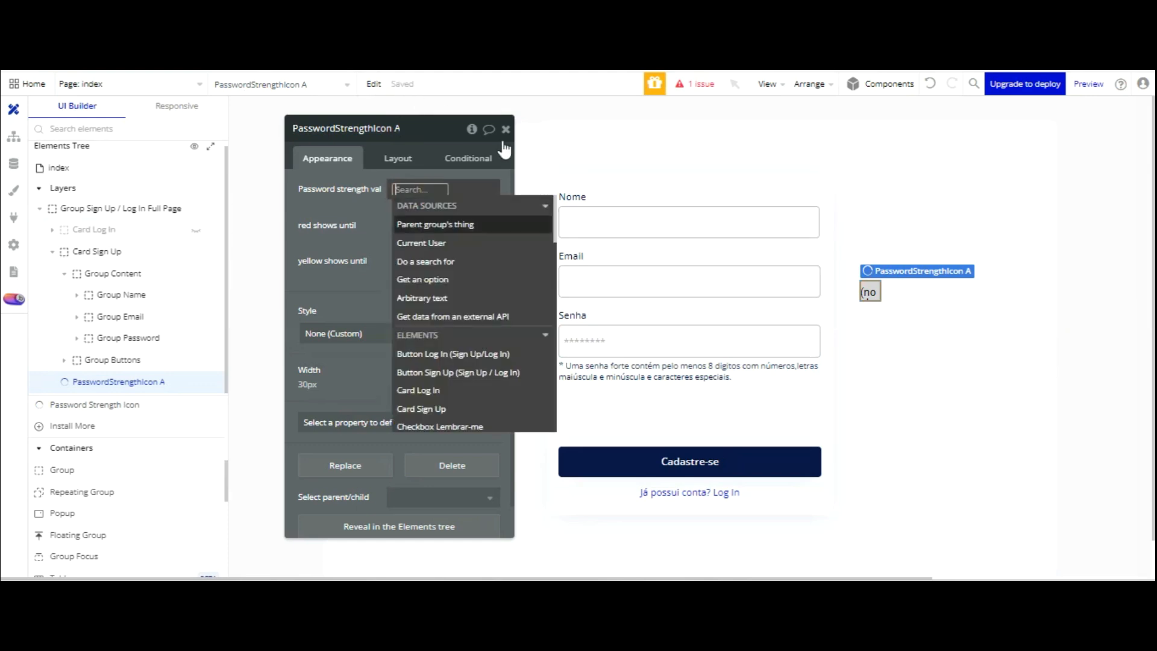
pyautogui.click(623, 341)
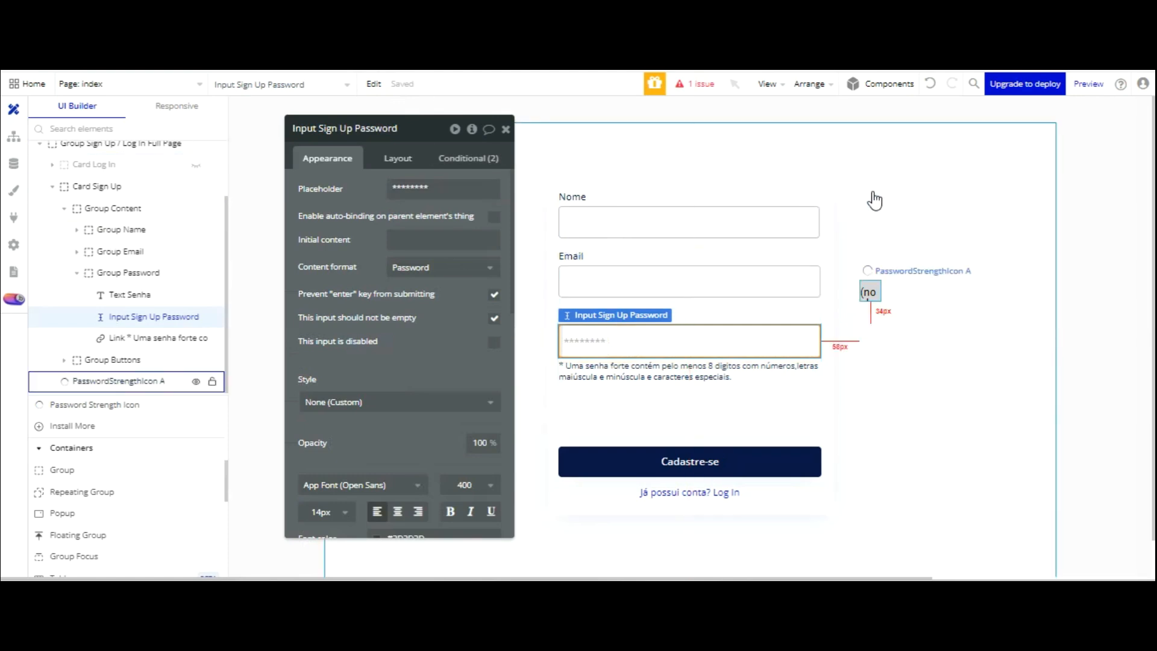
pyautogui.click(869, 292)
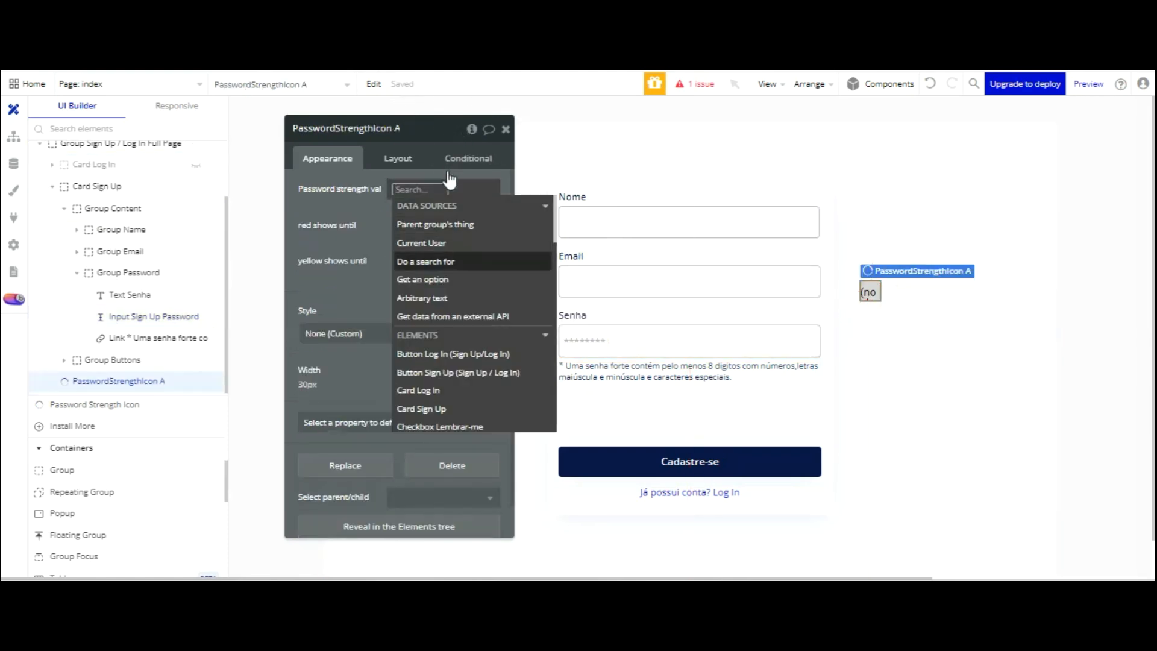
pyautogui.scroll(-3, 472, 217)
pyautogui.scroll(-5, 476, 222)
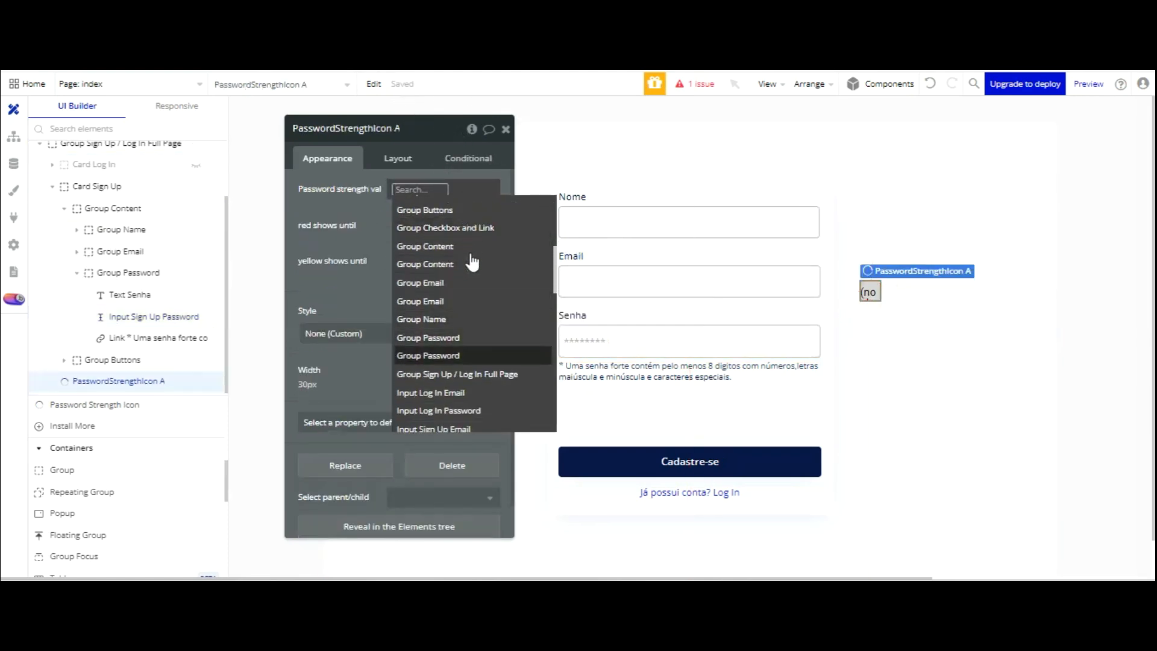
pyautogui.click(474, 295)
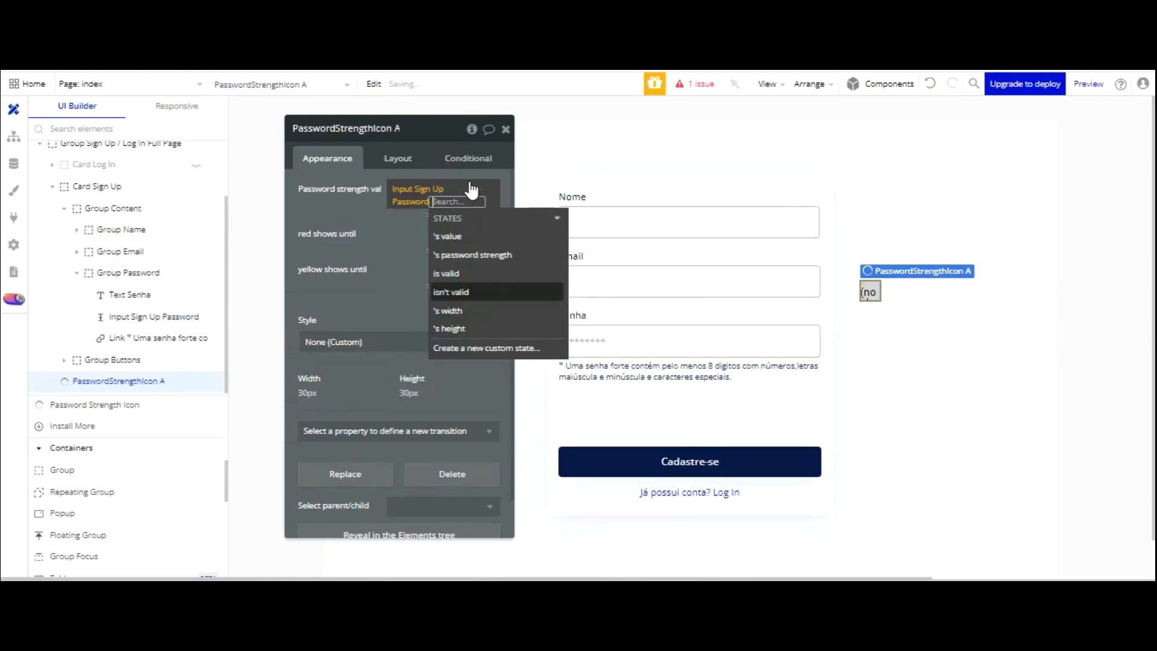
pyautogui.click(466, 259)
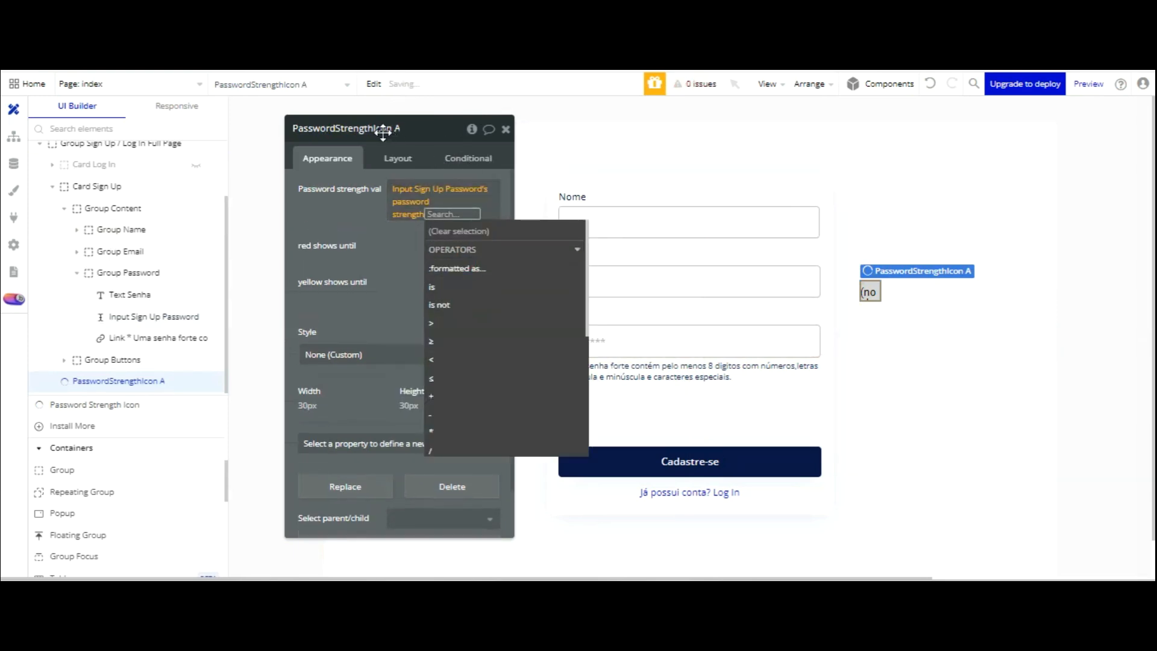
pyautogui.click(382, 127)
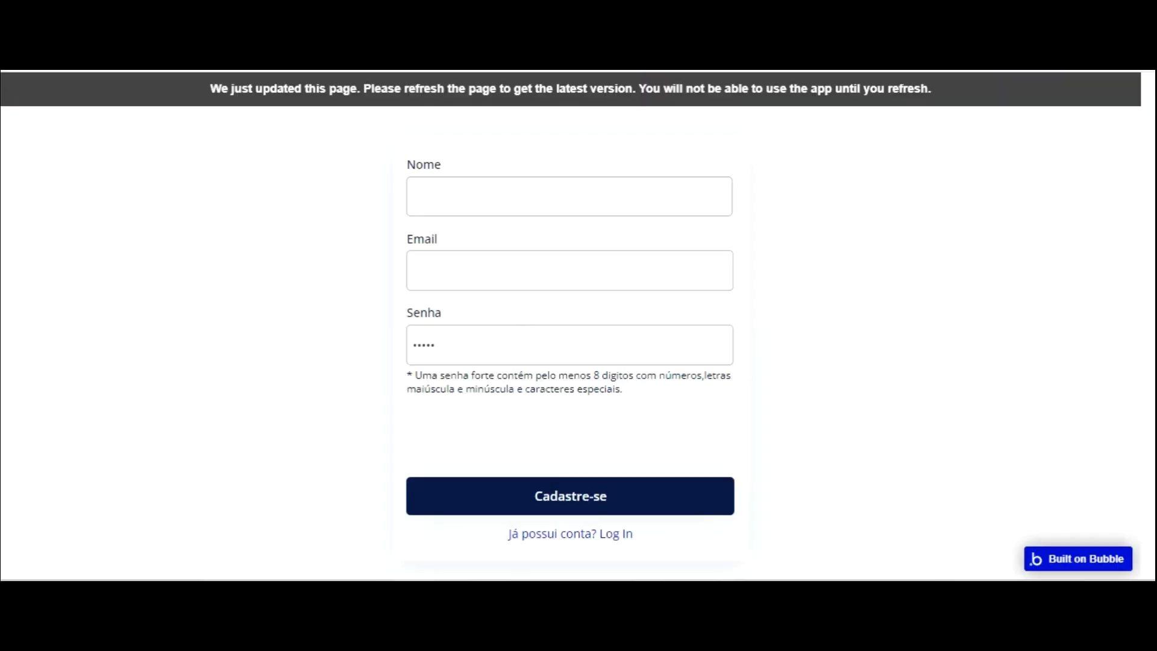
pyautogui.click(363, 88)
# - Type and erase passwords in the preview's Senha field, watching the strength icon's color change
pyautogui.click(484, 352)
pyautogui.write('•')
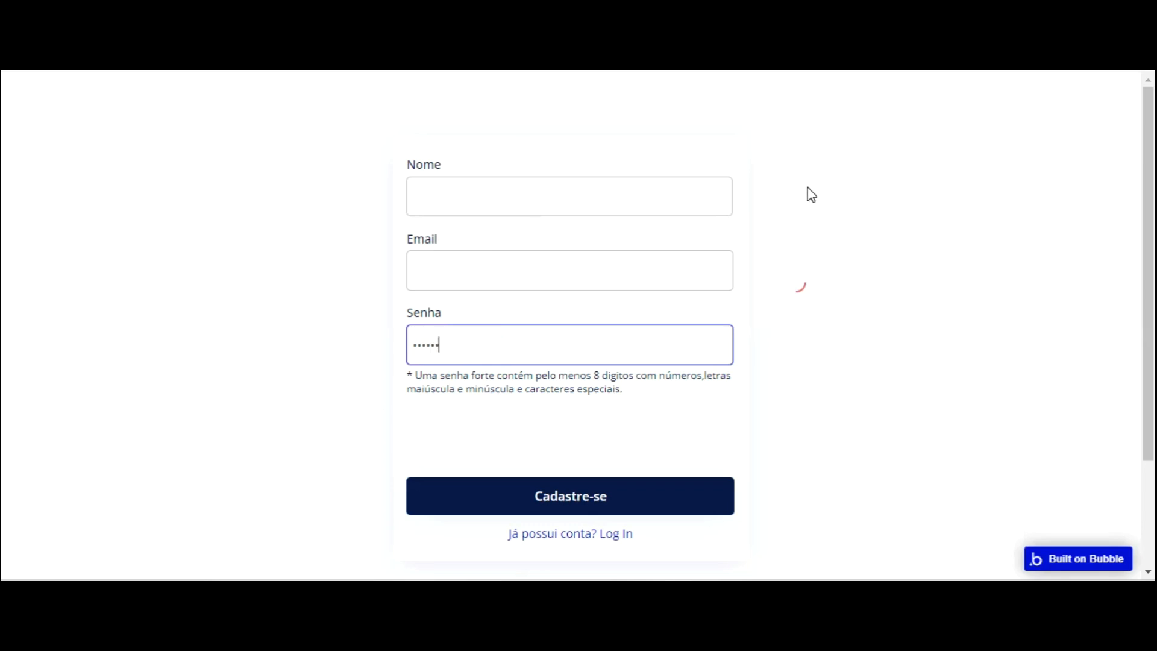
pyautogui.write('•')
pyautogui.write('•')
pyautogui.press('BackSpace')
pyautogui.press('BackSpace')
pyautogui.press('BackSpace')
pyautogui.press('BackSpace')
pyautogui.press('BackSpace')
pyautogui.press('BackSpace')
pyautogui.press('BackSpace')
pyautogui.press('BackSpace')
pyautogui.write('•')
pyautogui.write('•')
pyautogui.hotkey('ctrl', 'shift', 'Tab')
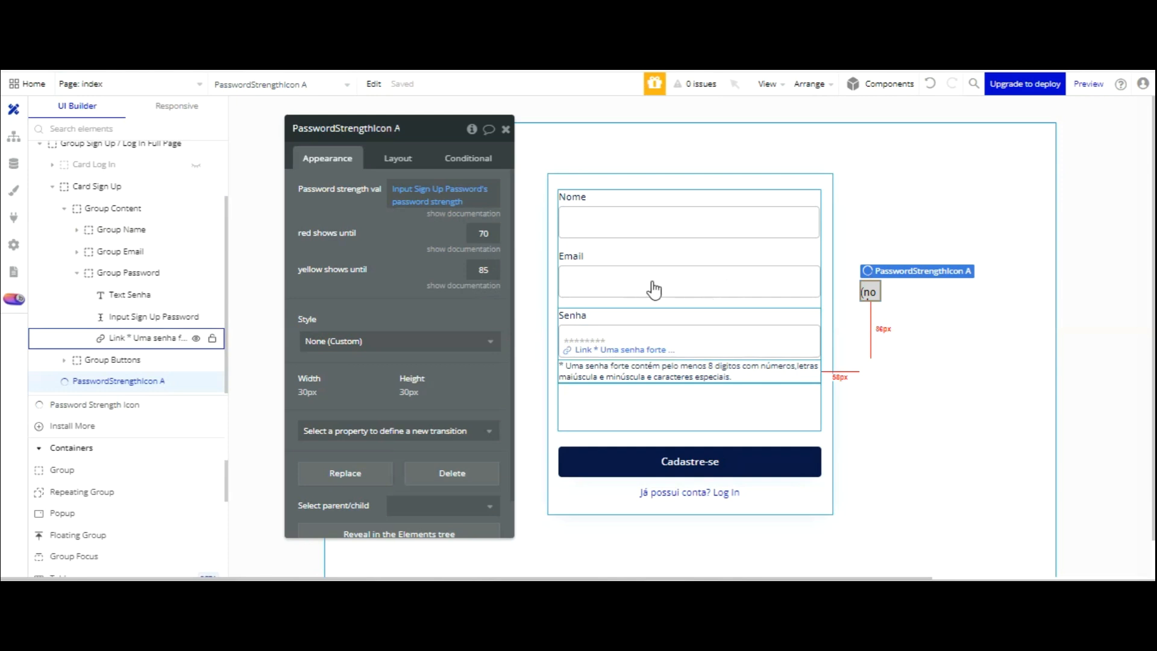
# - Draw a 373×60 group below the password hint, set Fixed layout, and rename it Group Forca senha
pyautogui.click(62, 469)
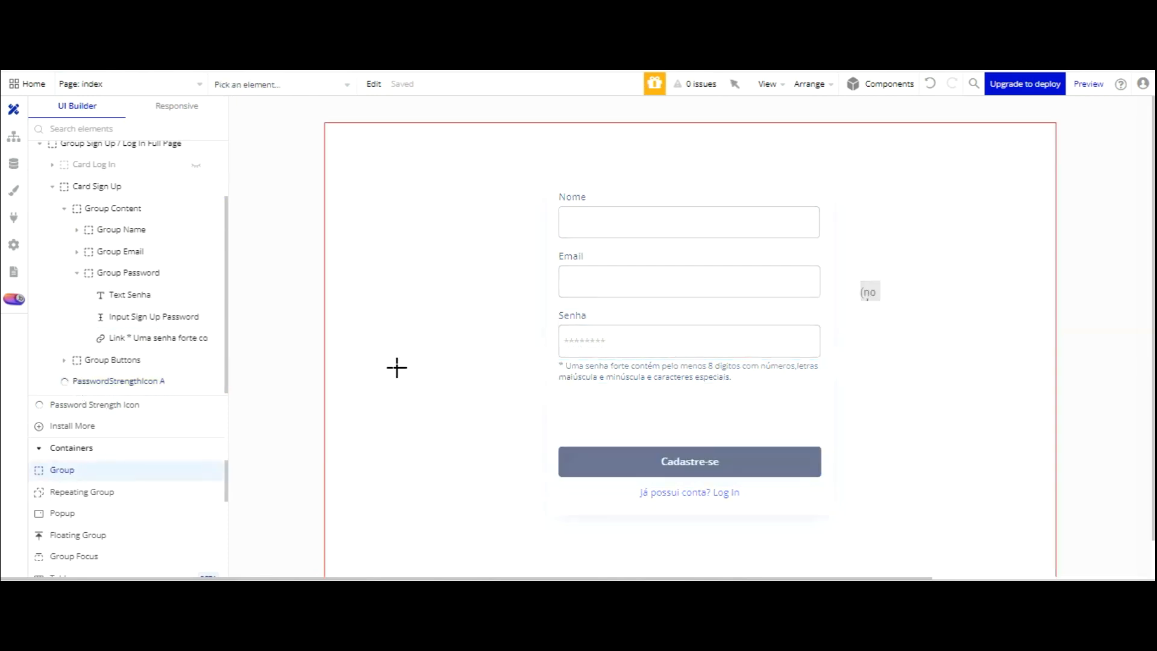
pyautogui.moveTo(563, 294)
pyautogui.mouseDown()
pyautogui.moveTo(620, 315)
pyautogui.moveTo(816, 330)
pyautogui.mouseUp()
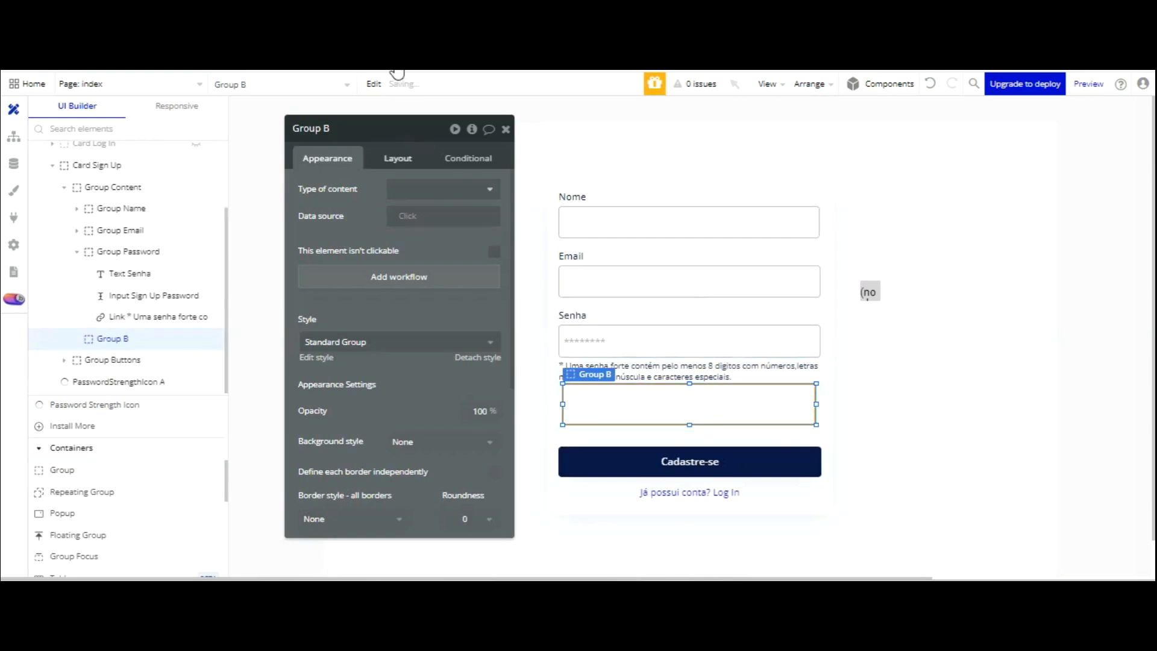
pyautogui.click(397, 158)
pyautogui.click(422, 190)
pyautogui.click(392, 196)
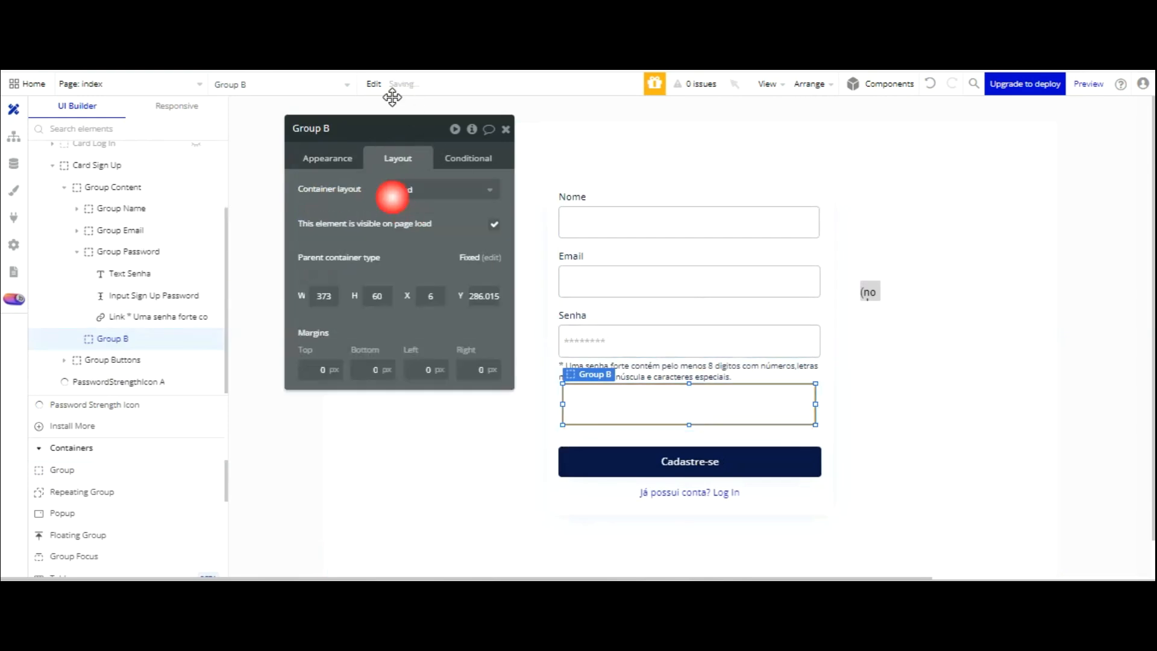
pyautogui.doubleClick(326, 128)
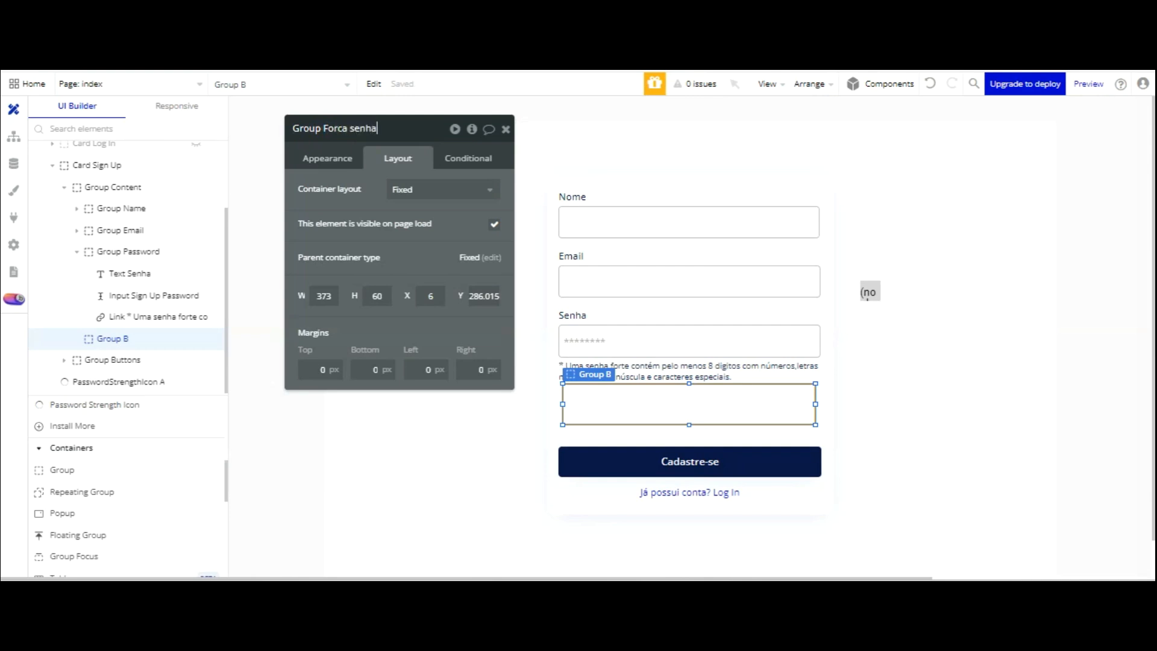
pyautogui.click(454, 220)
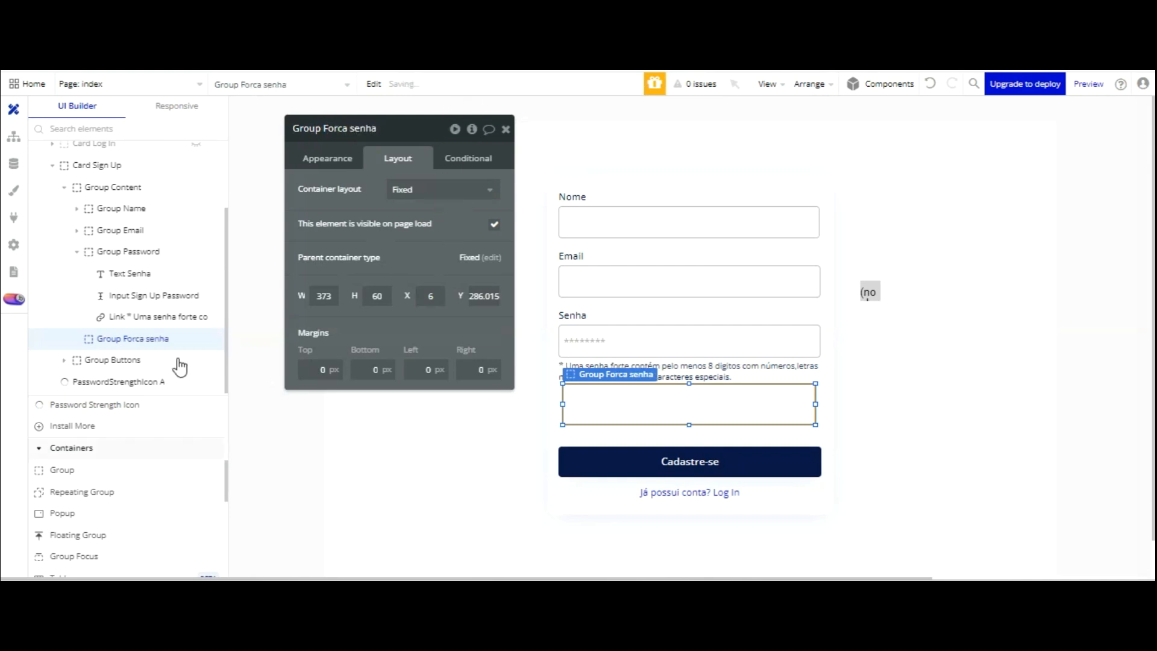
pyautogui.scroll(5, 84, 422)
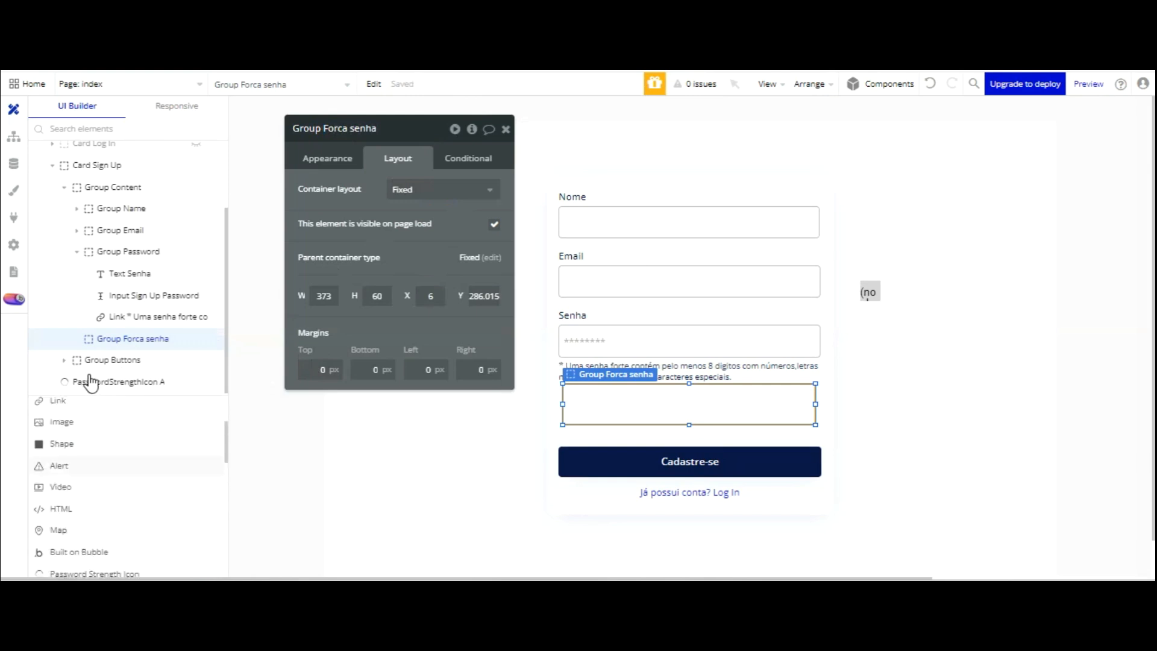
pyautogui.click(58, 449)
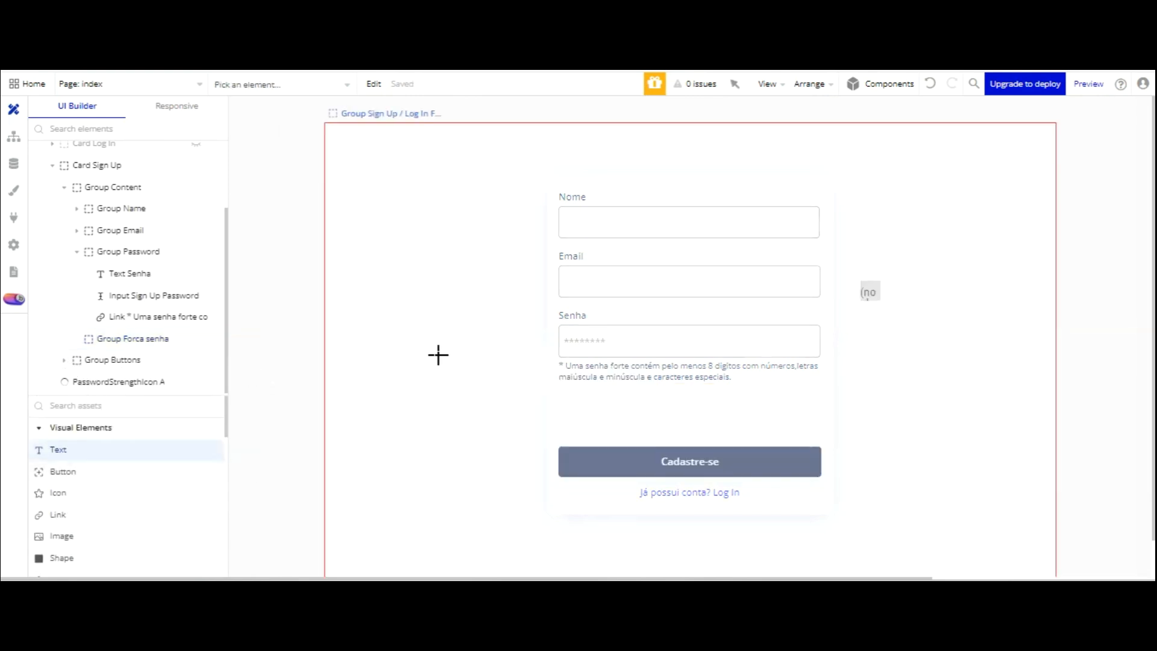
# - Draw a text element inside Group Forca senha and size it 50×20
pyautogui.moveTo(565, 300); pyautogui.dragTo(597, 317)
pyautogui.click(399, 157)
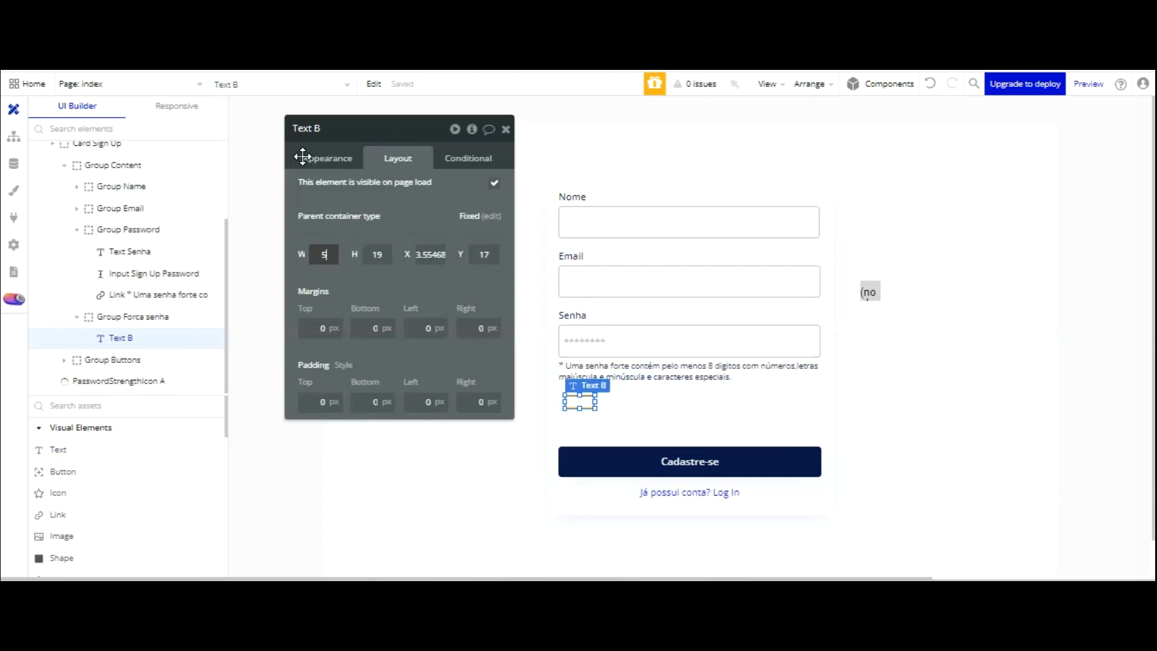
pyautogui.press('Tab')
pyautogui.moveTo(381, 256); pyautogui.dragTo(364, 257)
pyautogui.write('20')
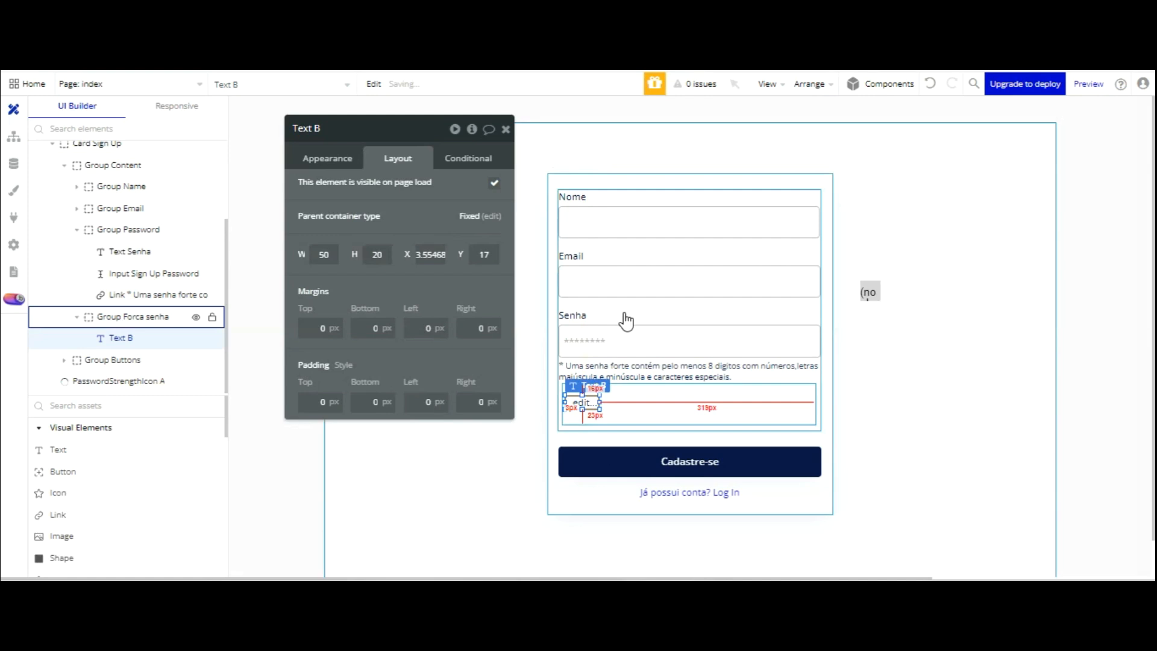
# - Clear its text, detach its style, and give it a flat Destructive red (#FF0000) background
pyautogui.click(326, 156)
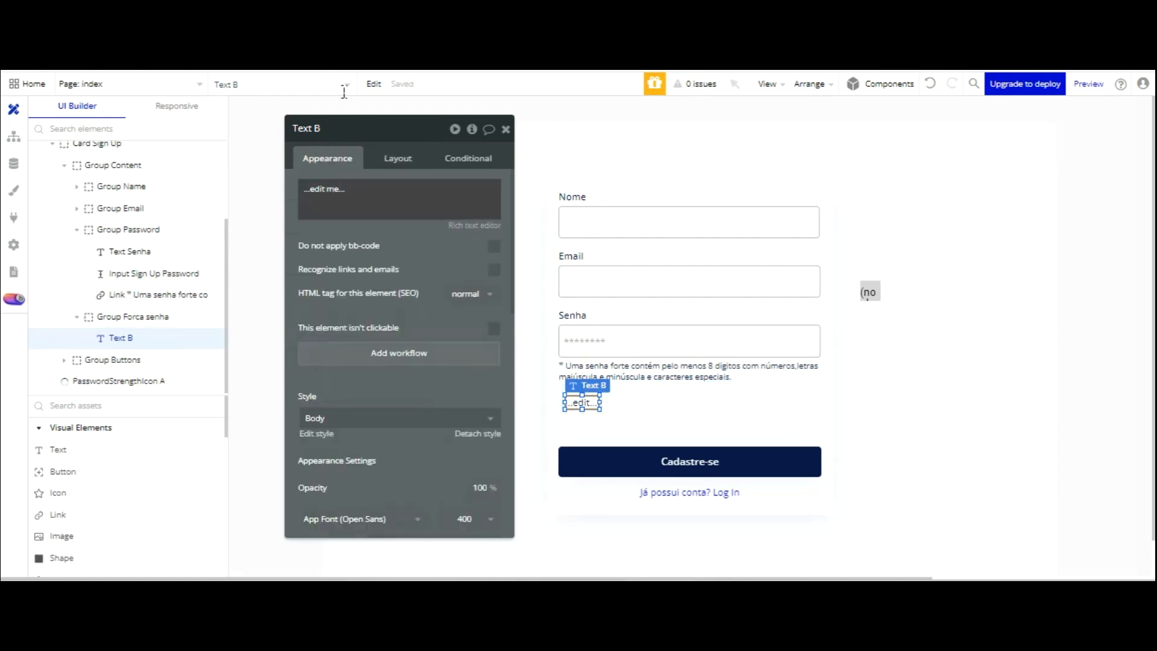
pyautogui.click(343, 187)
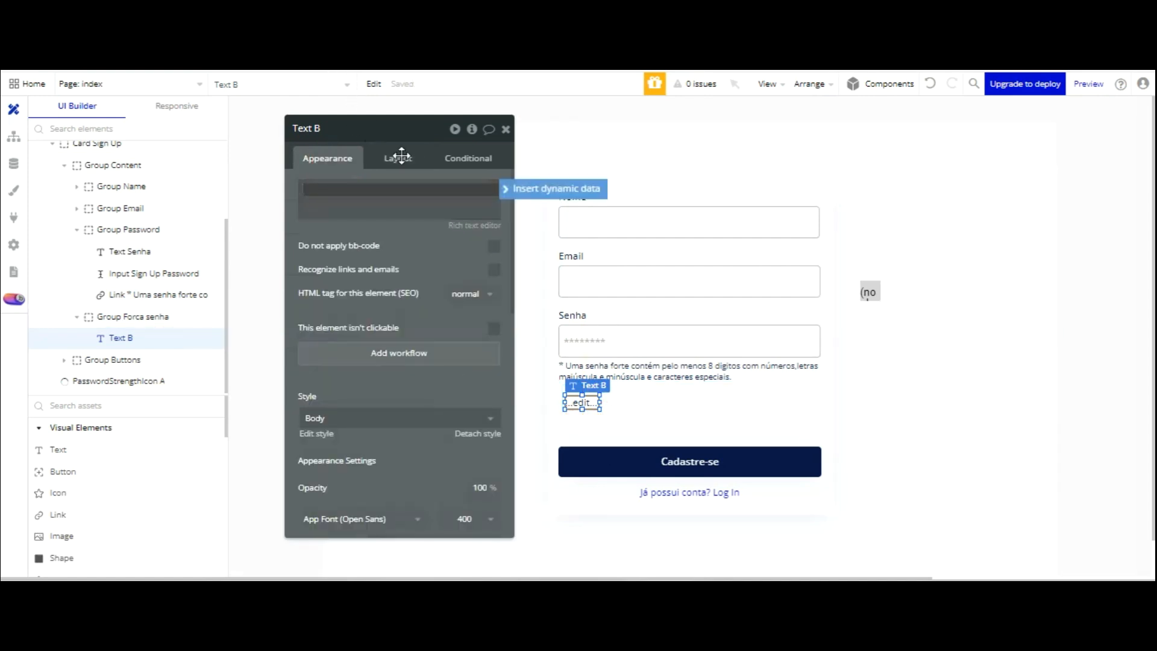
pyautogui.click(408, 255)
pyautogui.scroll(-3, 470, 199)
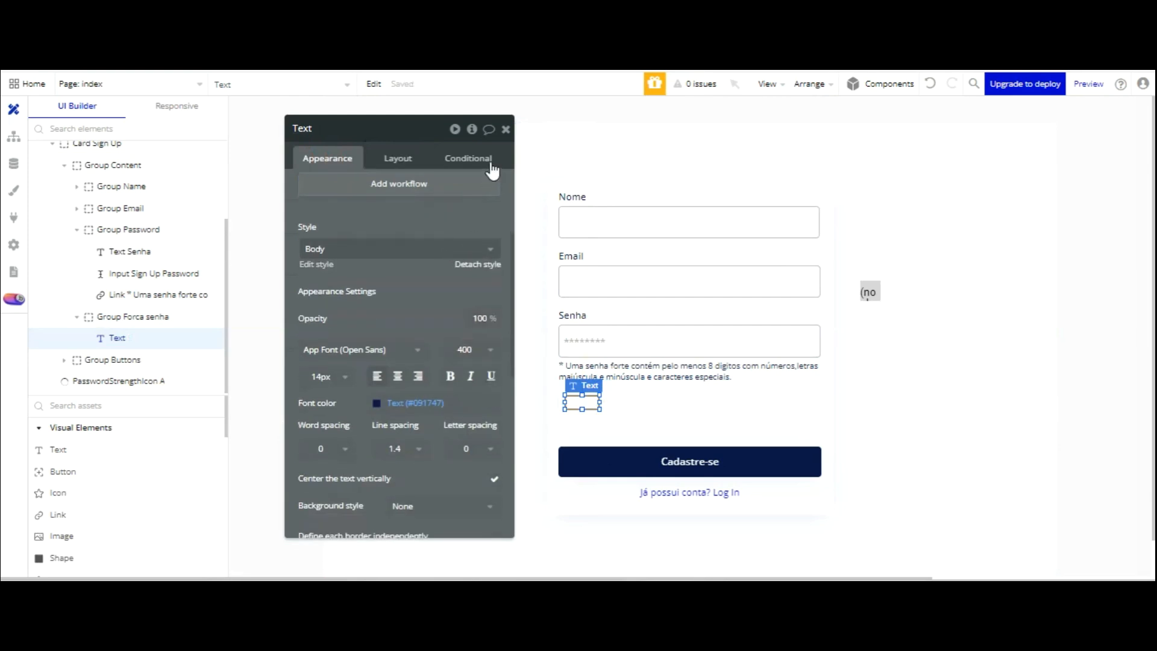
pyautogui.click(469, 264)
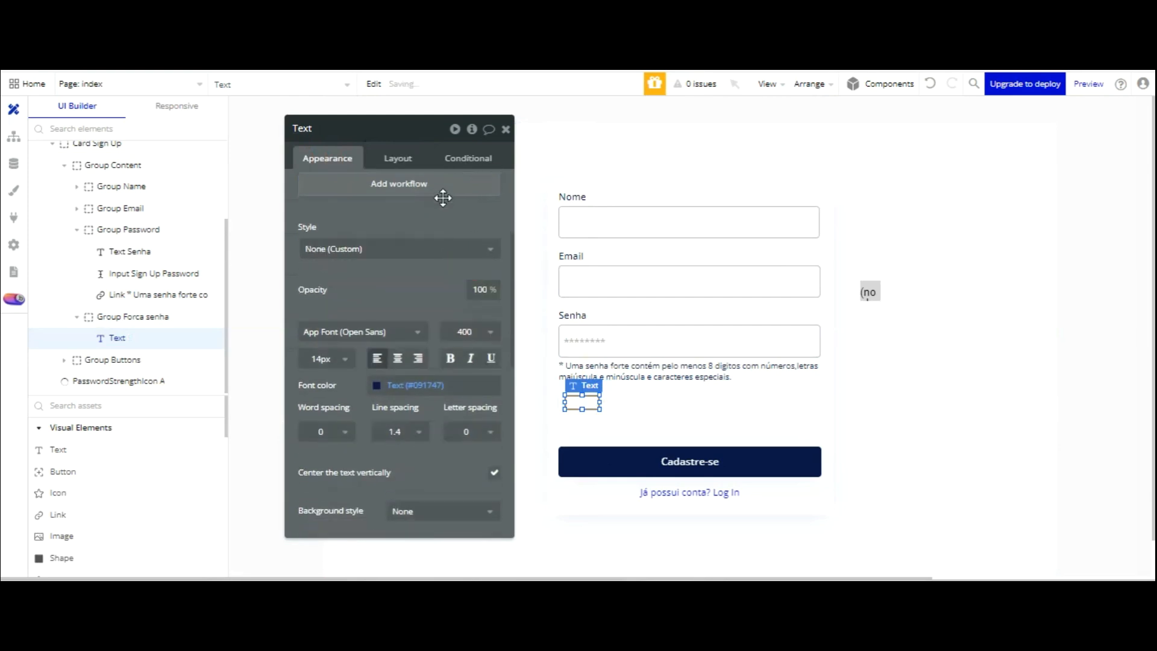
pyautogui.scroll(-3, 426, 289)
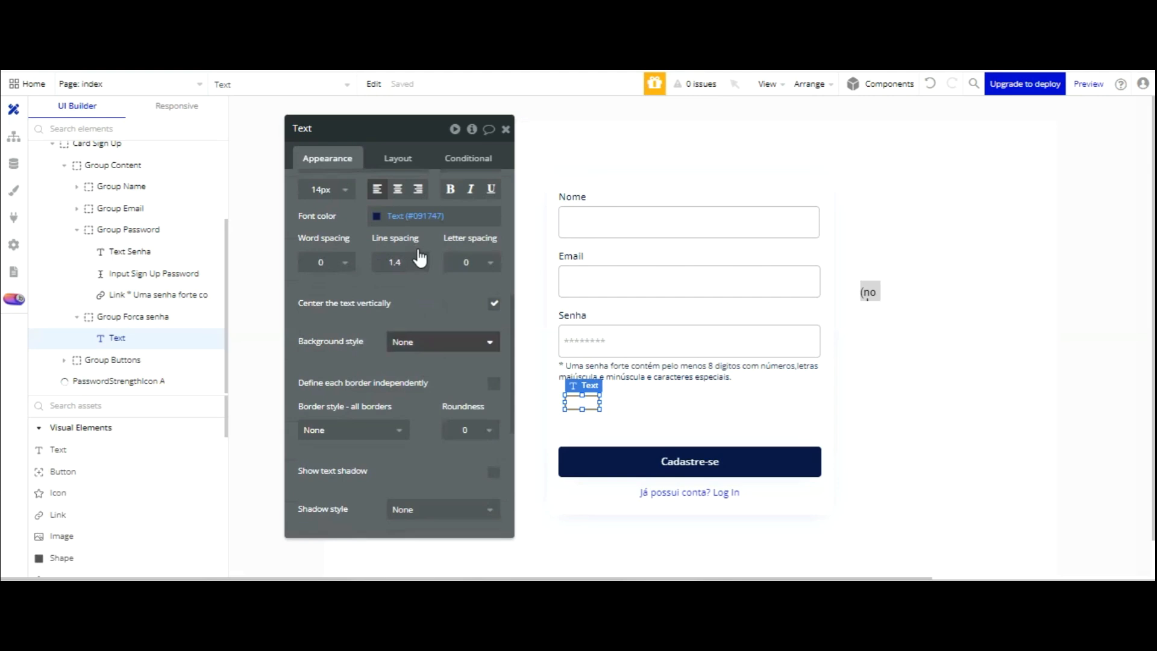
pyautogui.click(421, 341)
pyautogui.click(420, 404)
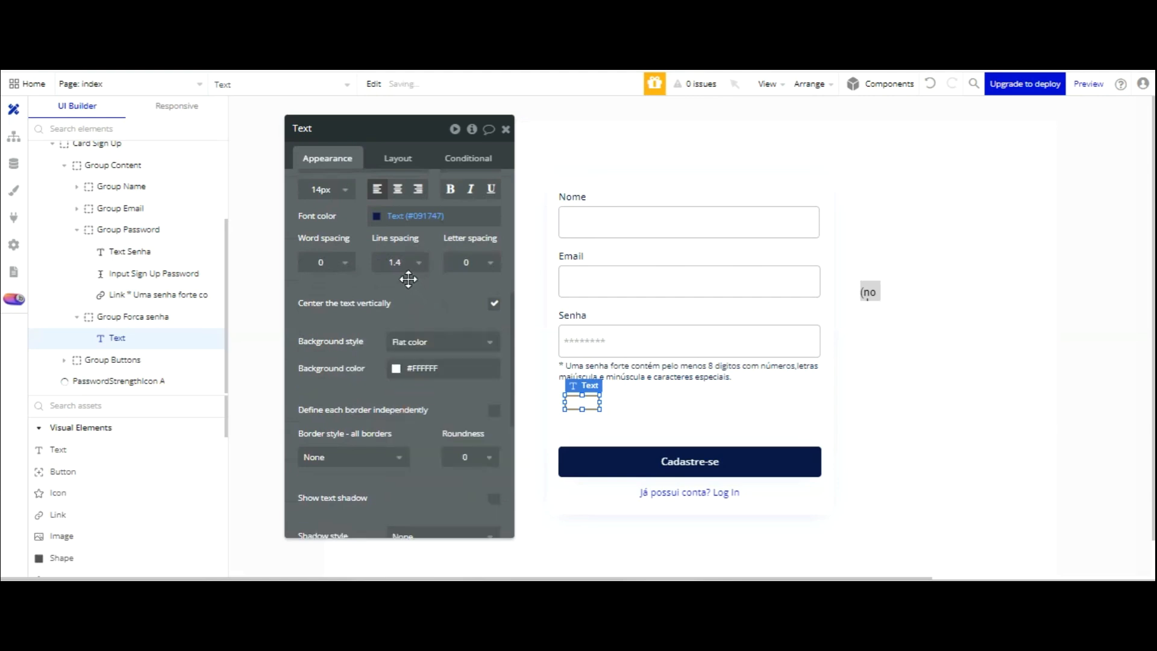
pyautogui.click(396, 368)
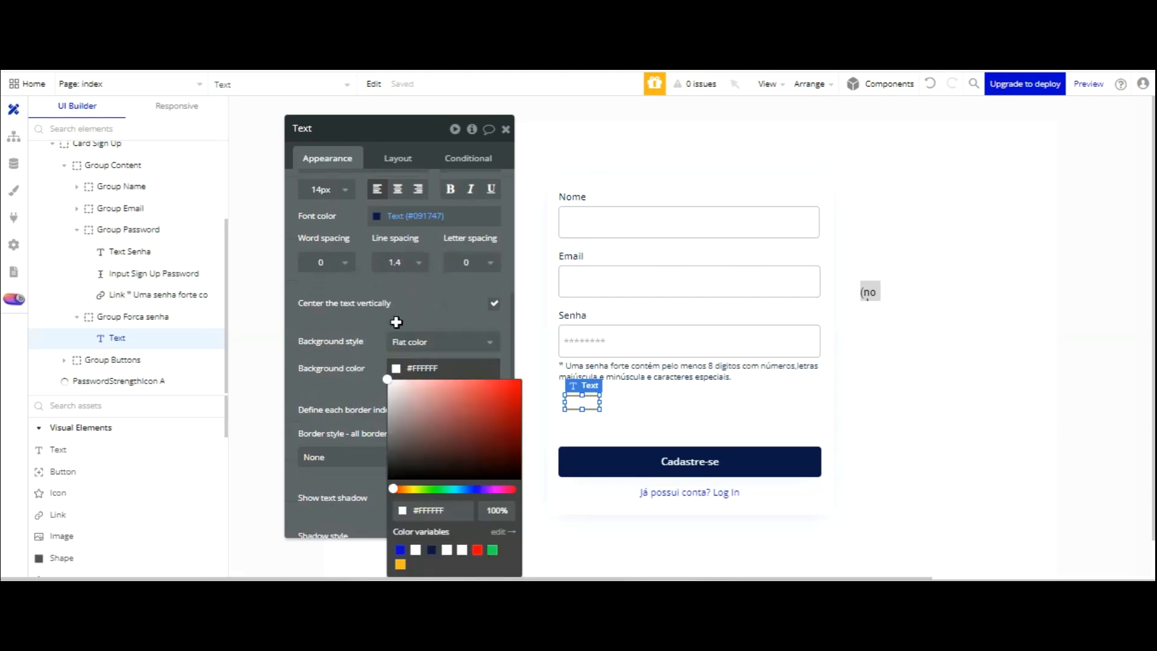
pyautogui.click(477, 549)
pyautogui.click(374, 293)
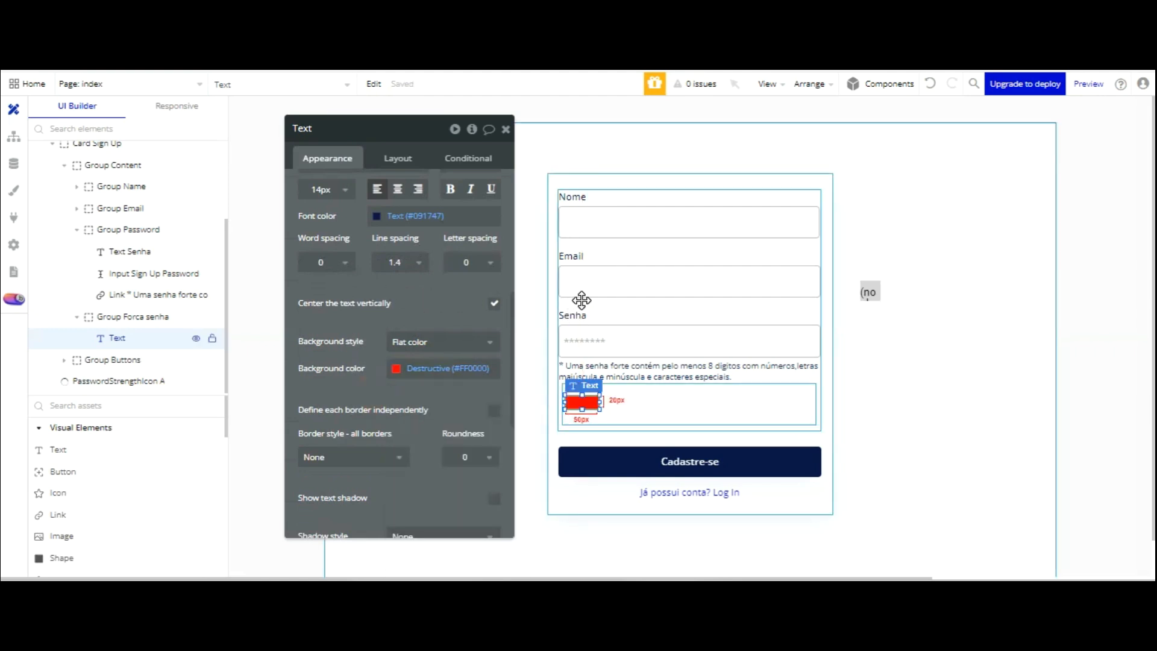
pyautogui.press('Up')
pyautogui.press('Up')
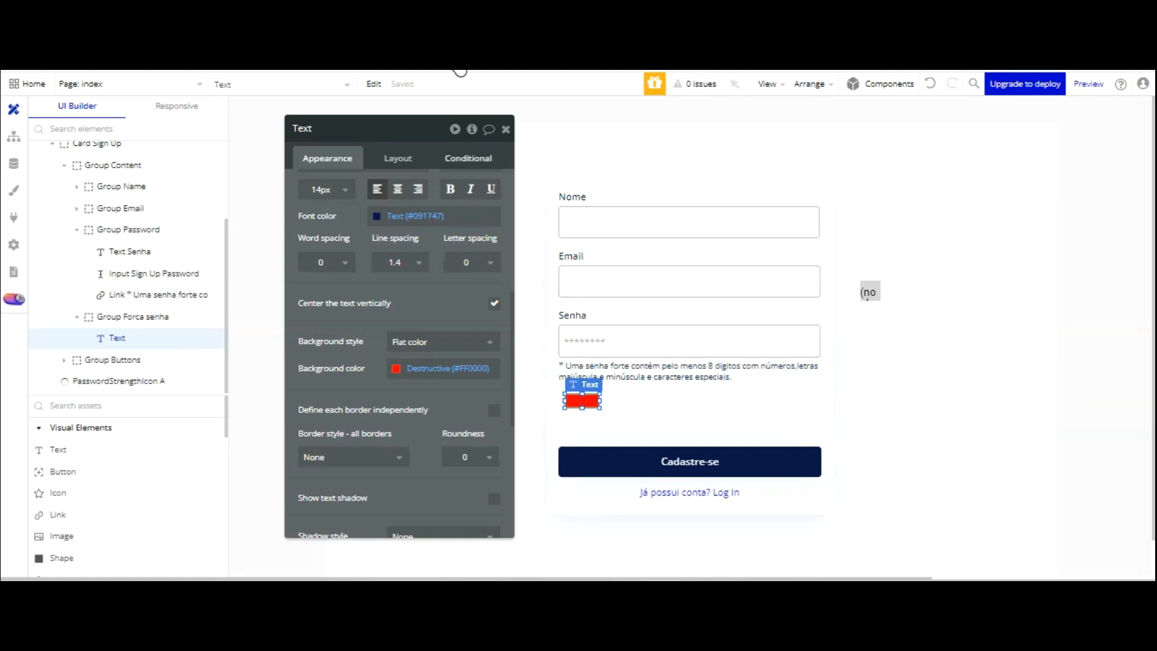
pyautogui.click(468, 158)
# - Add a bar condition: Input Sign Up Password's password strength ≥ 10
pyautogui.click(416, 184)
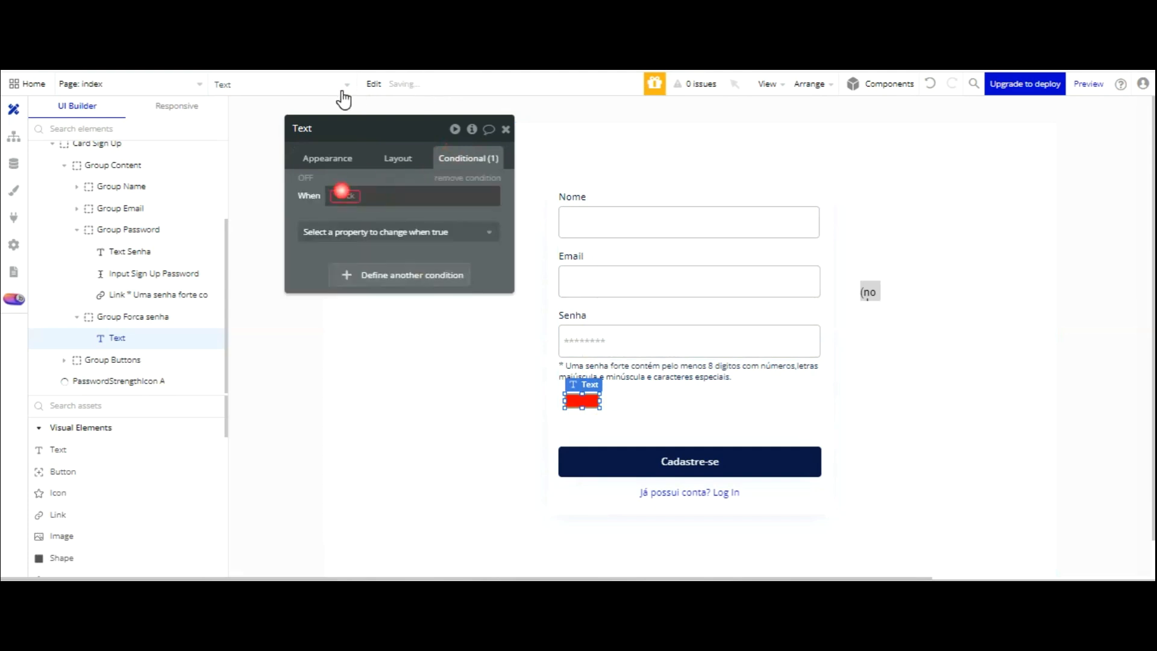
pyautogui.click(341, 193)
pyautogui.scroll(-4, 415, 241)
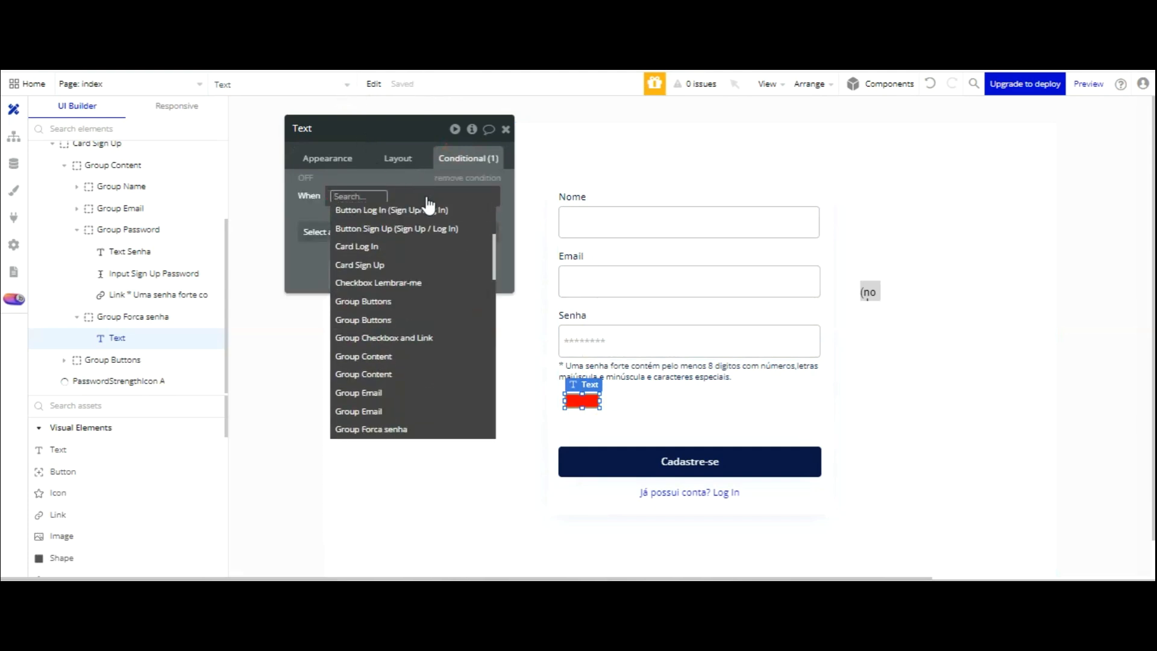
pyautogui.scroll(-3, 416, 220)
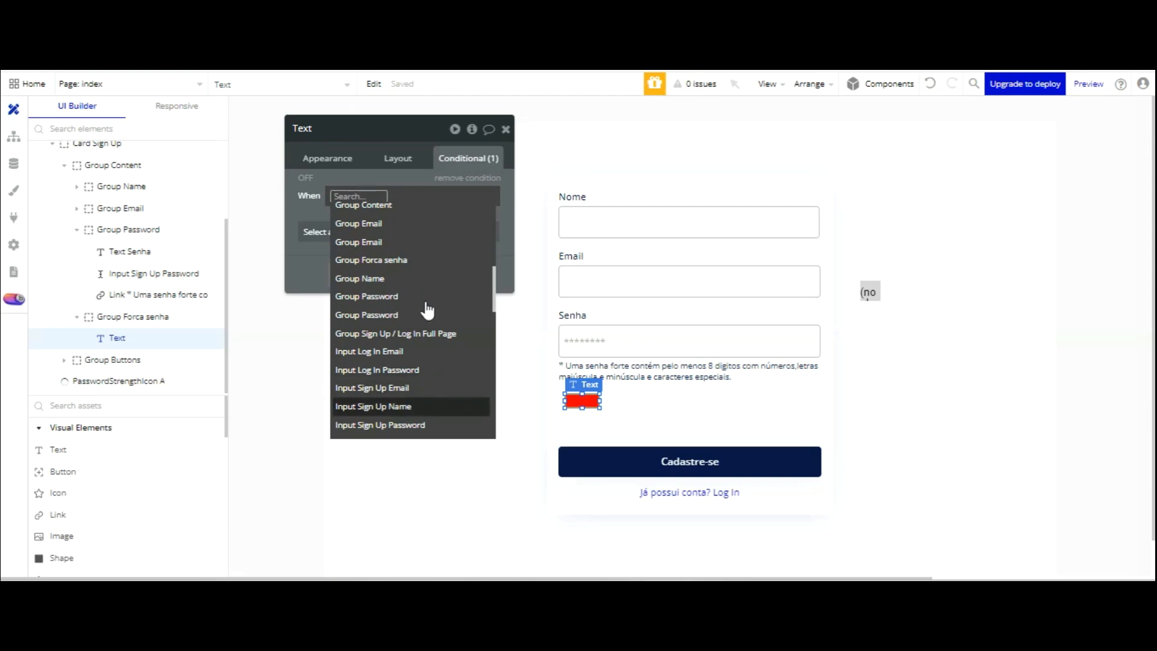
pyautogui.press('Down')
pyautogui.click(418, 420)
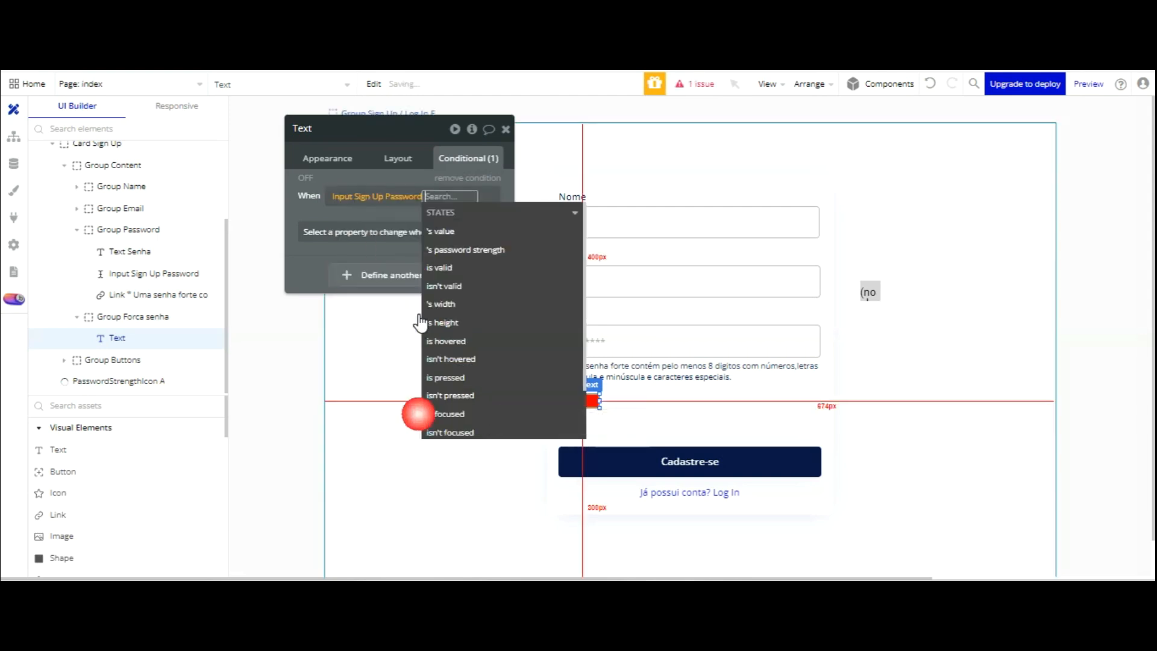
pyautogui.click(462, 251)
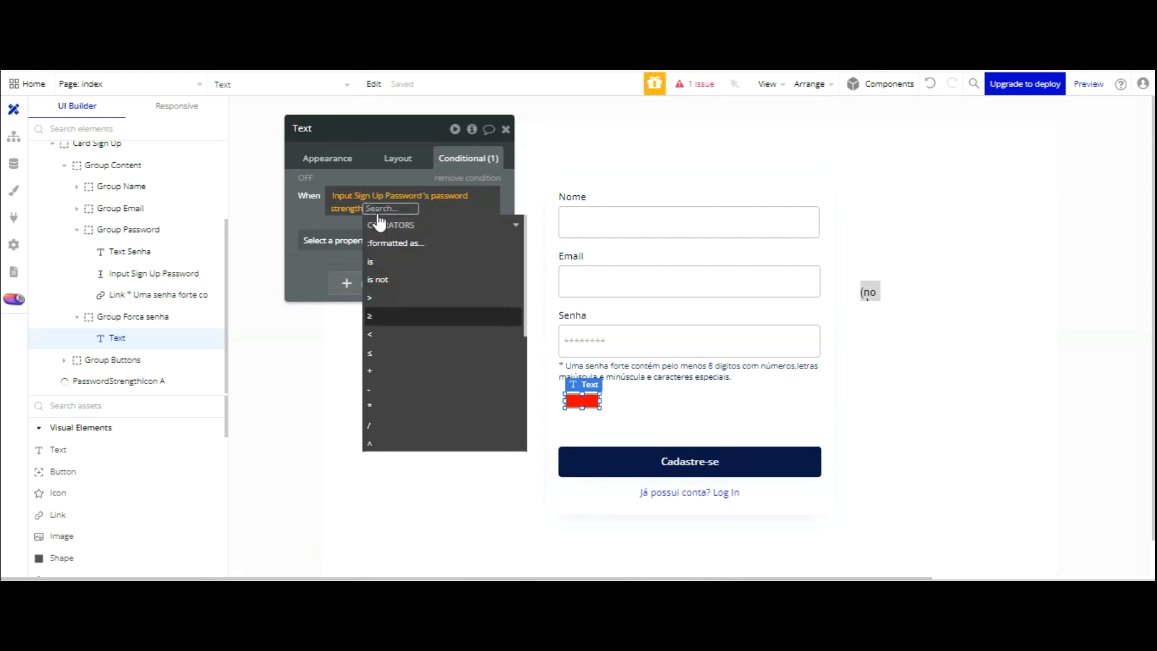
pyautogui.click(377, 314)
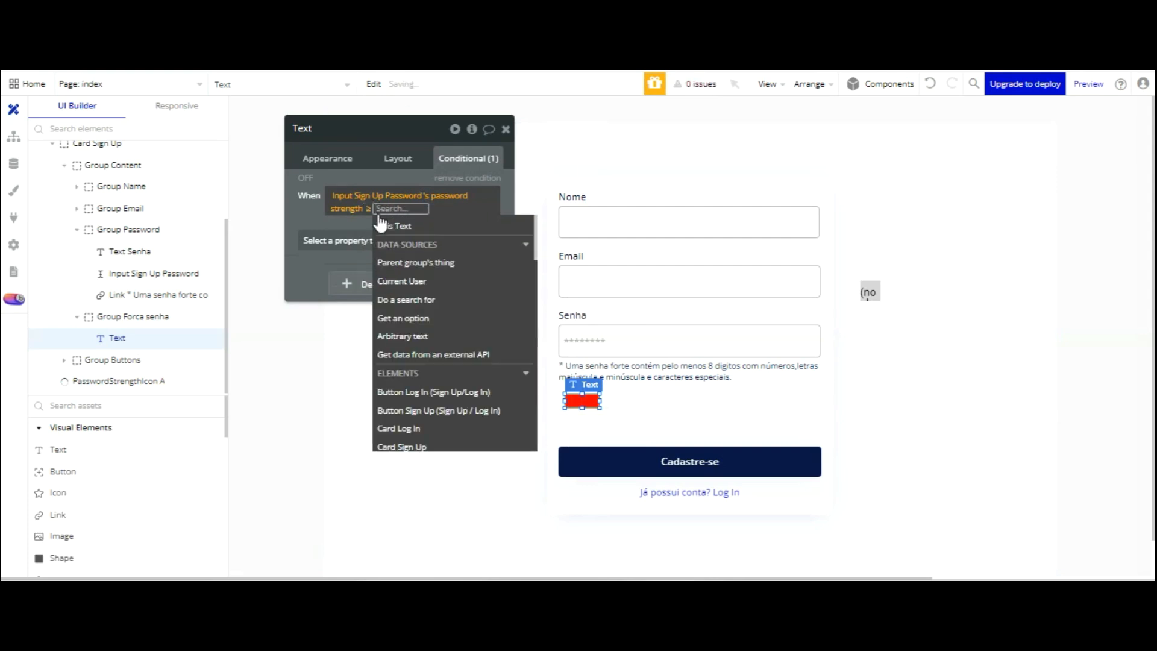
pyautogui.write('10')
pyautogui.press('Return')
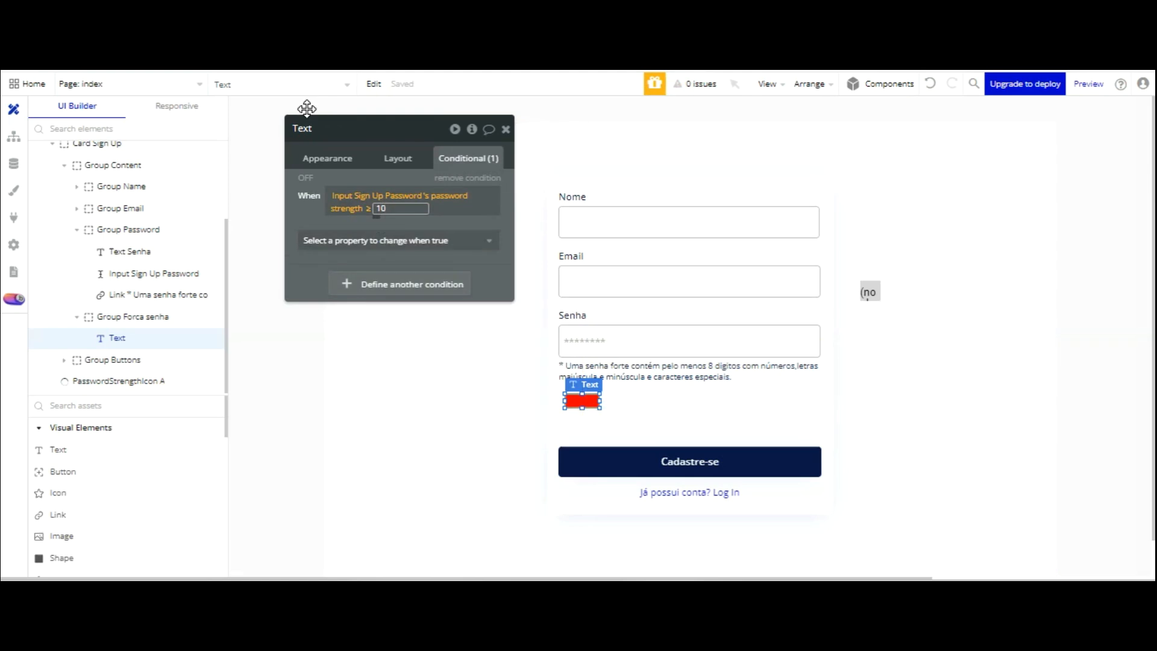
pyautogui.click(306, 109)
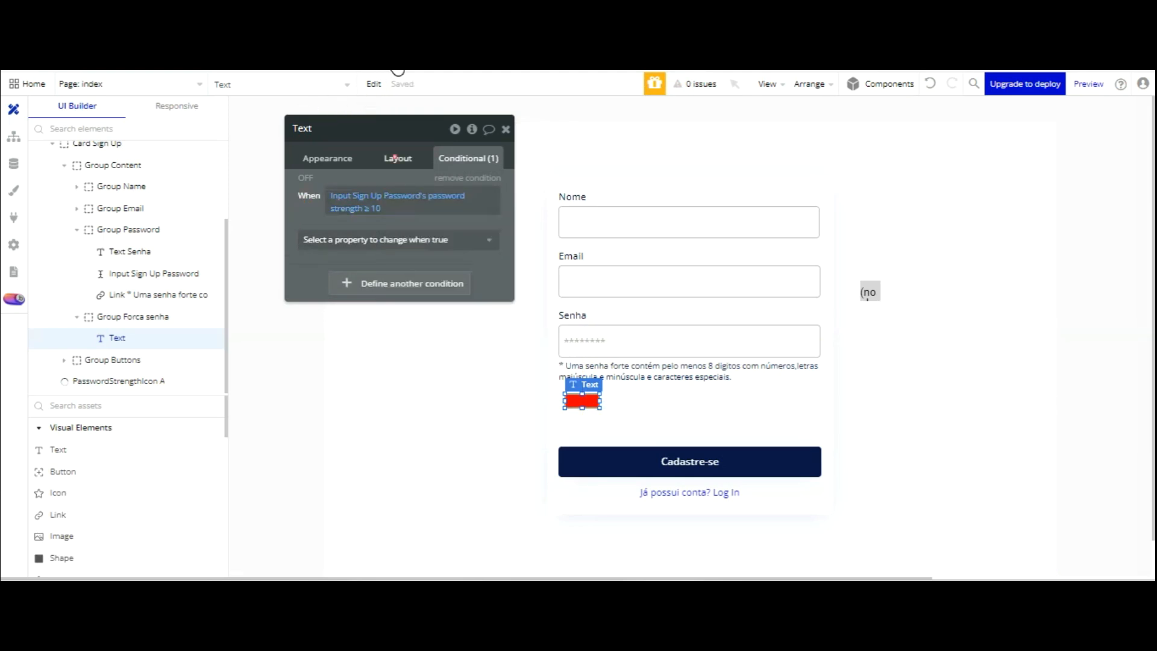
# - Hide the bar on page load and make it visible when that condition holds
pyautogui.click(398, 158)
pyautogui.click(494, 182)
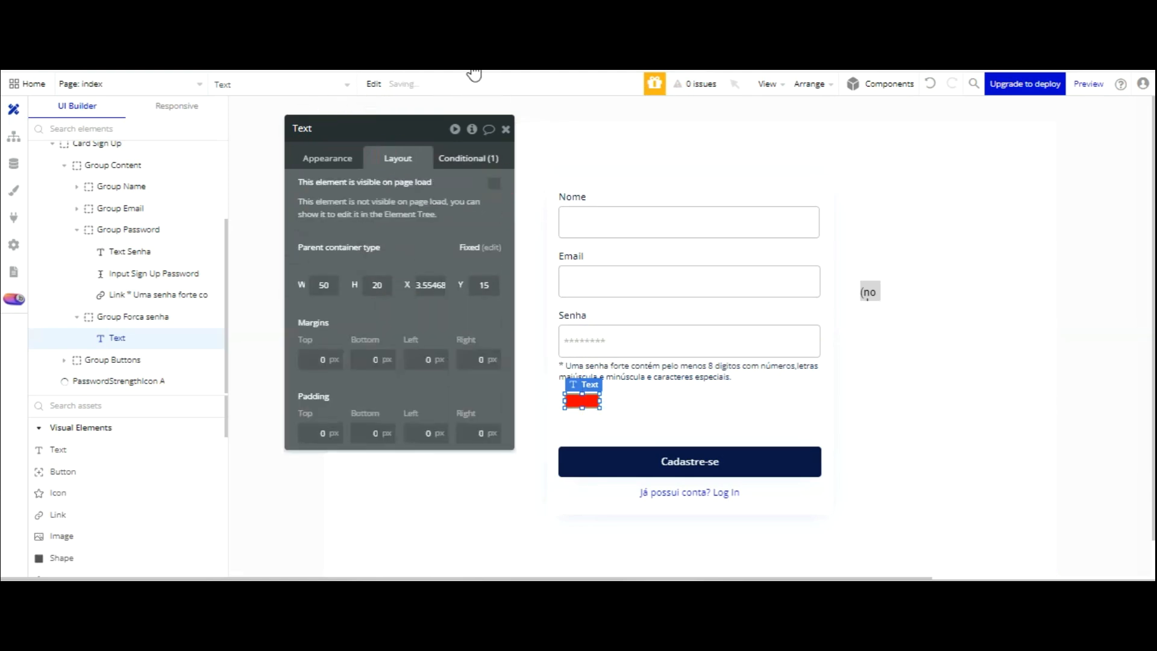
pyautogui.click(468, 158)
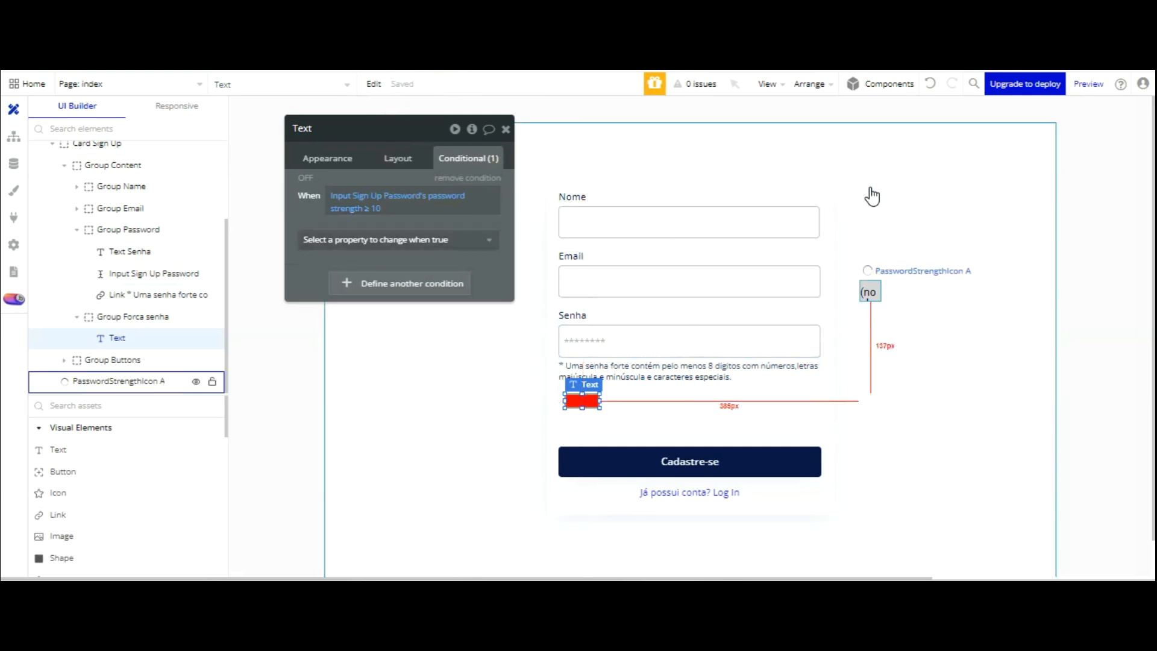
pyautogui.click(464, 240)
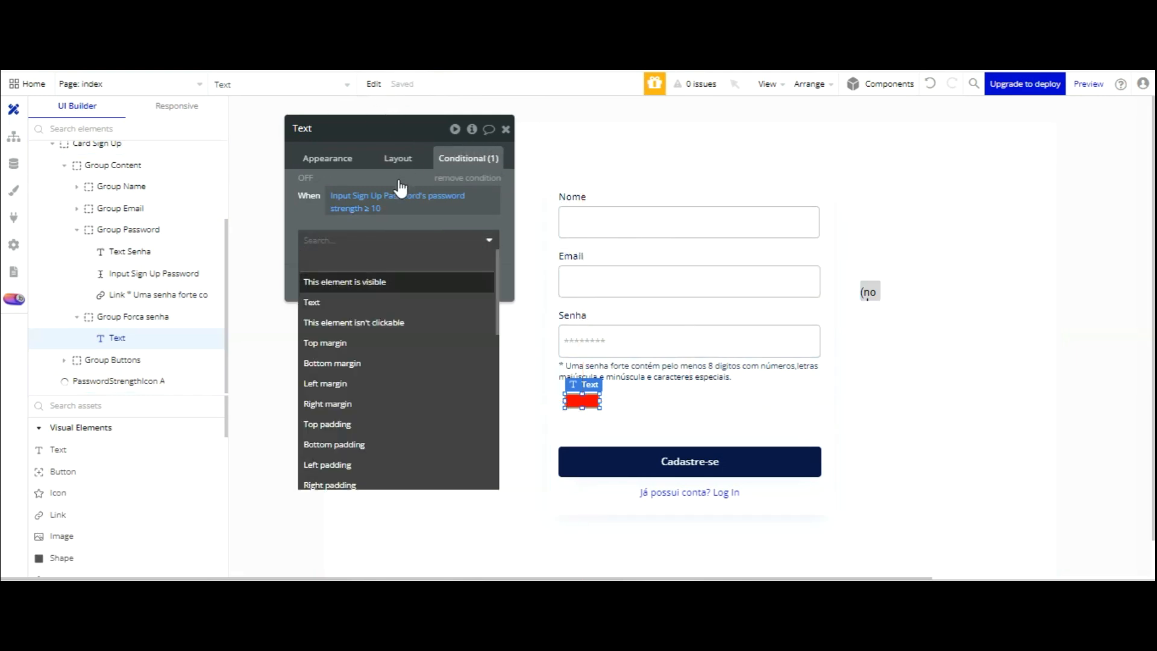
pyautogui.click(398, 282)
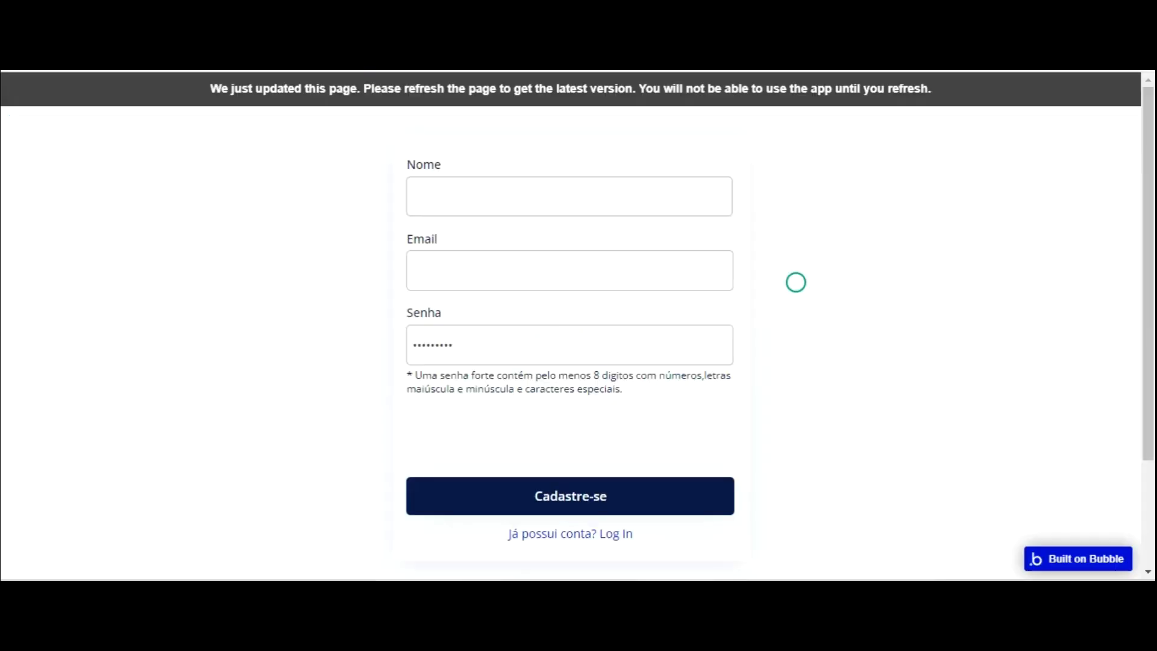
pyautogui.click(385, 85)
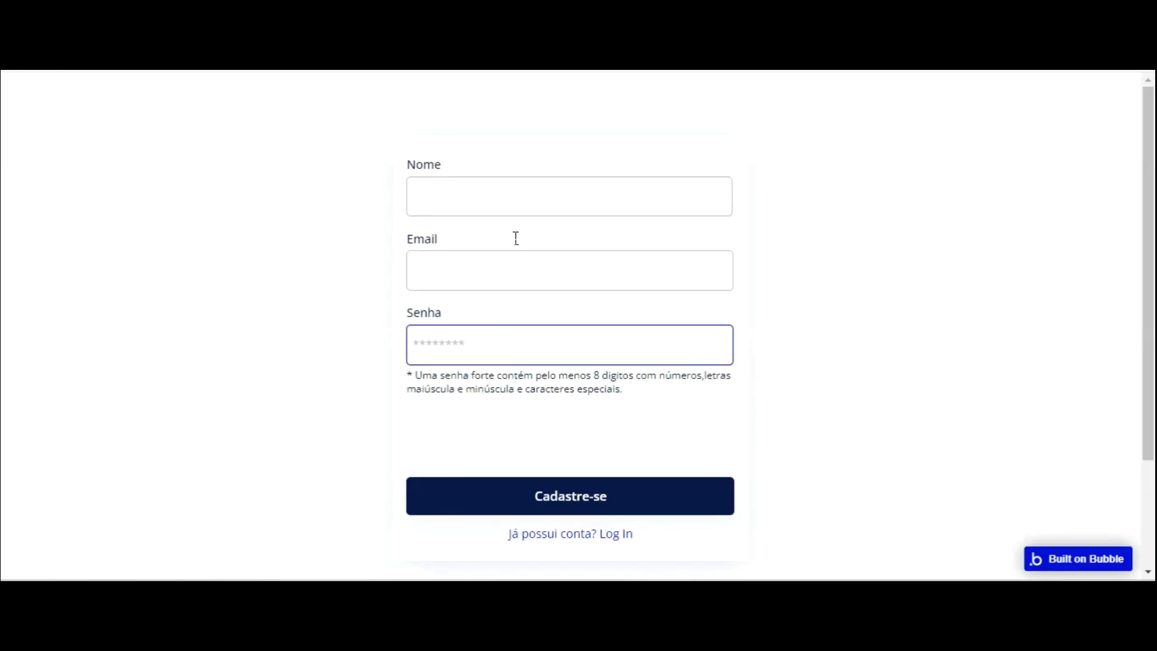
# - Type '12' into the preview's Senha field to check the red bar appears
pyautogui.write('12')
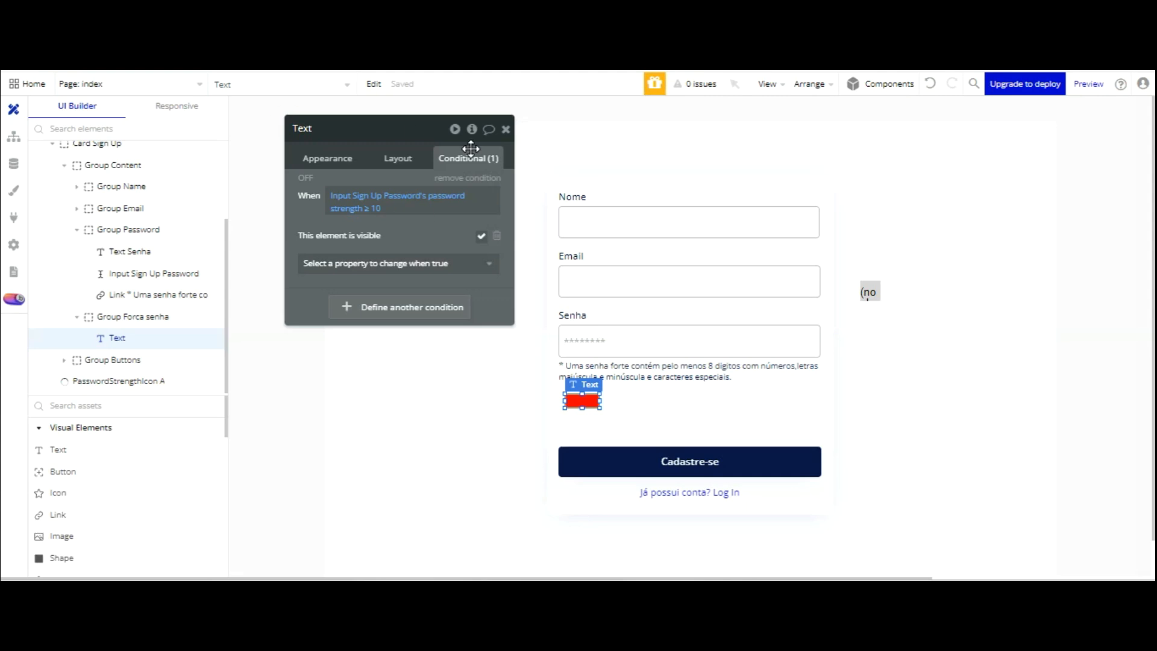
# - Paste copies of the red strength bar and place one beside the first bar
pyautogui.hotkey('ctrl', 'v')
pyautogui.moveTo(595, 303); pyautogui.dragTo(770, 309)
pyautogui.hotkey('ctrl', 'c')
pyautogui.hotkey('ctrl', 'v')
pyautogui.hotkey('ctrl', 'v')
pyautogui.hotkey('ctrl', 'v')
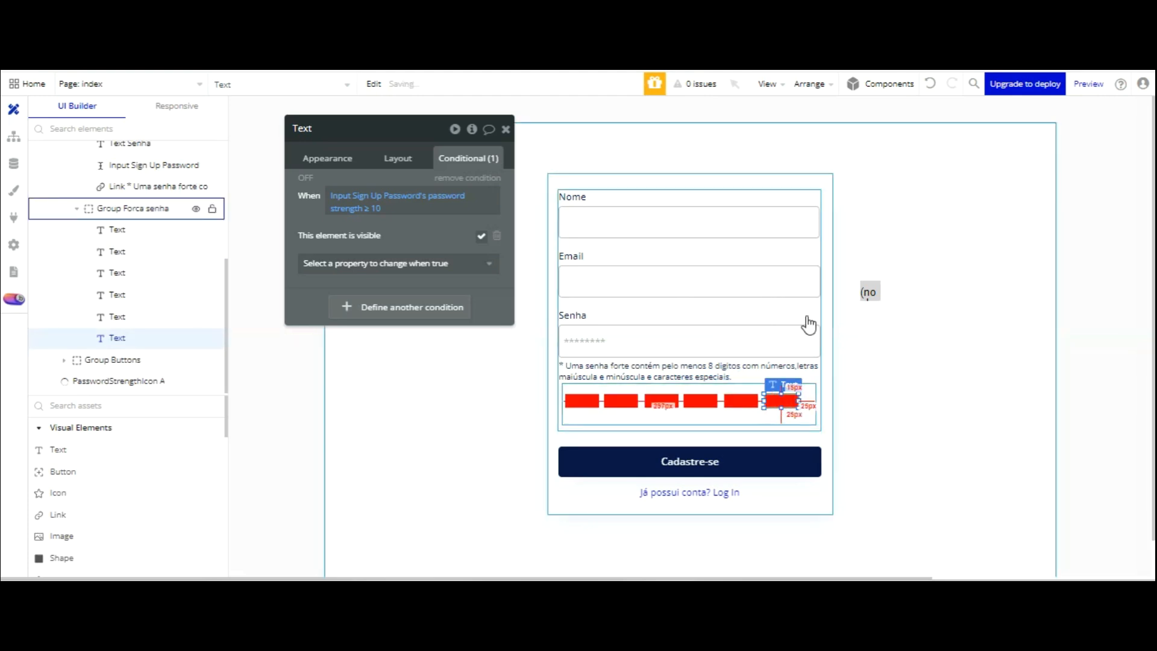
# - Align the fifth and sixth red bars by nudging each 1 px left
pyautogui.click(851, 315)
pyautogui.click(624, 400)
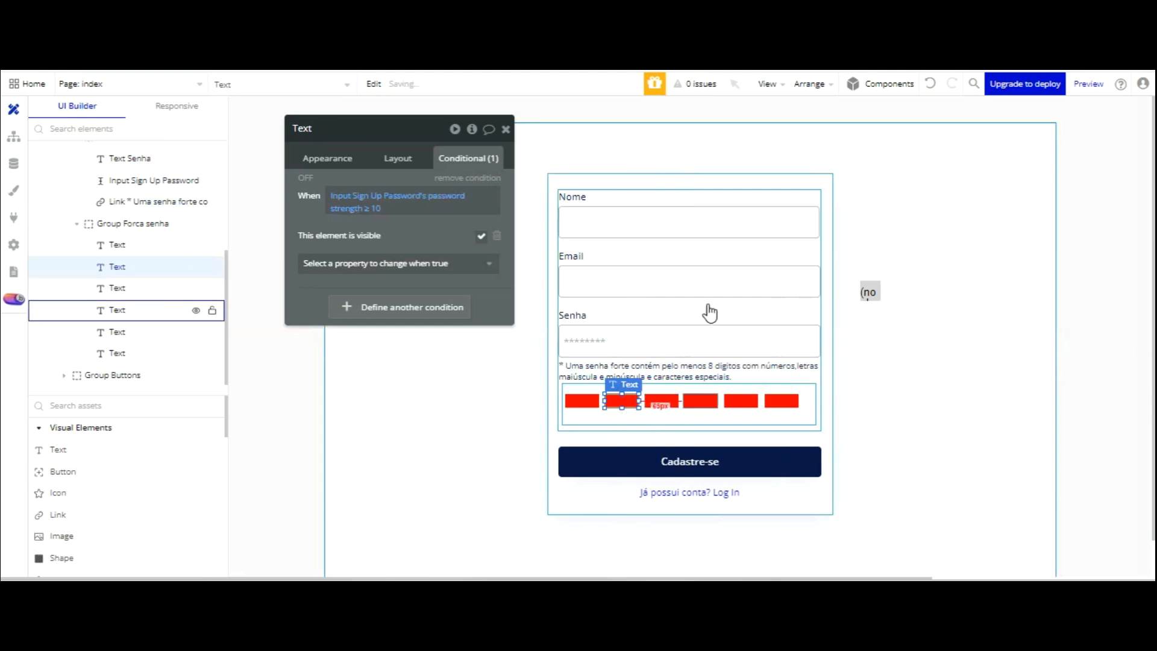
pyautogui.click(706, 412)
pyautogui.click(741, 400)
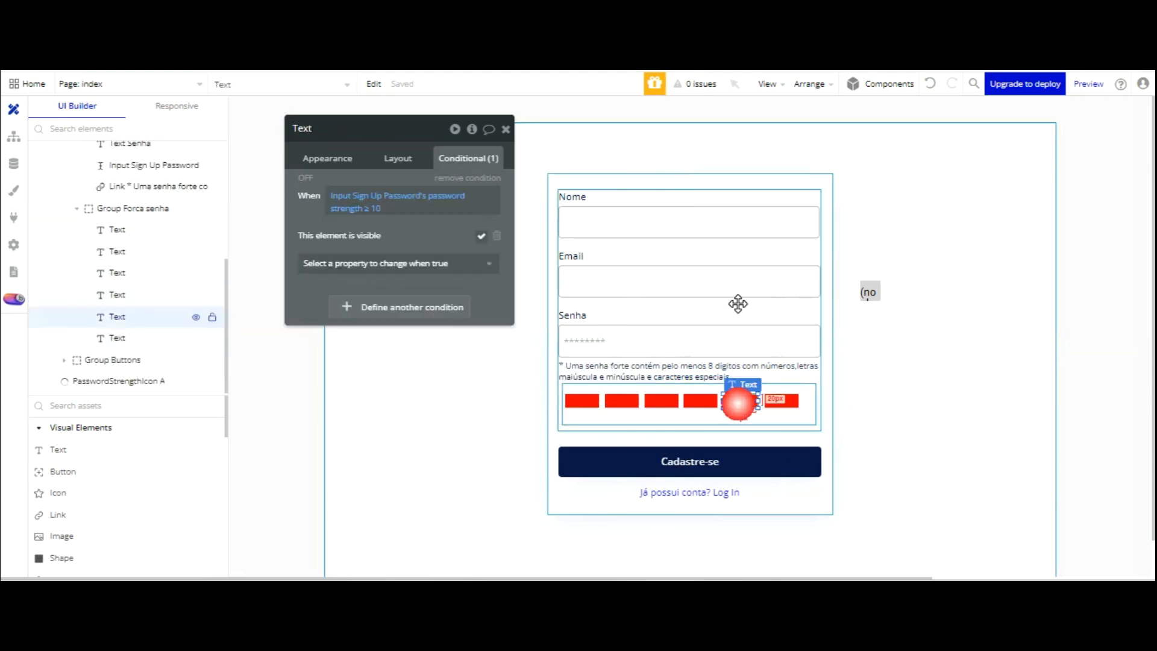
pyautogui.click(779, 401)
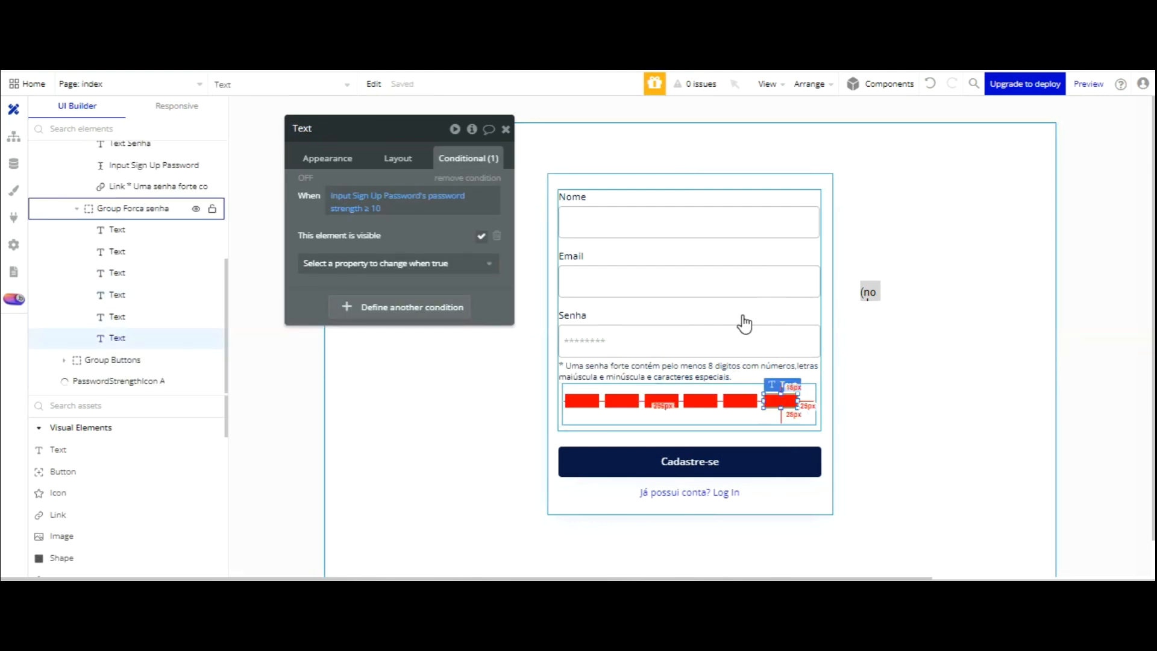
pyautogui.click(740, 411)
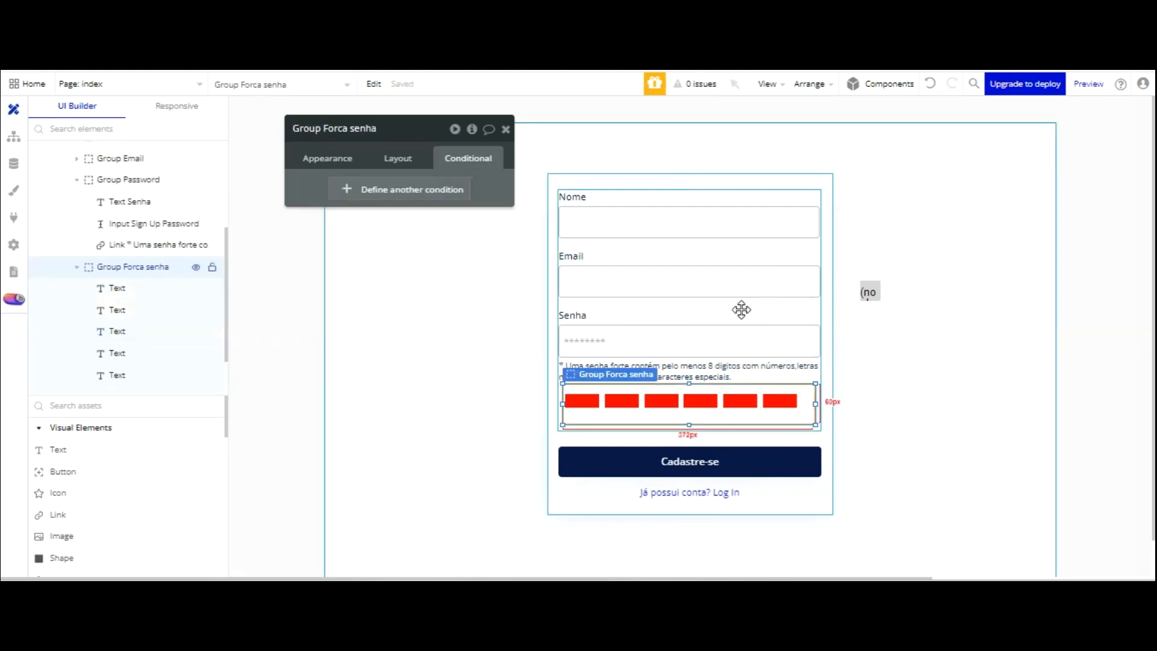
pyautogui.click(777, 402)
pyautogui.press('Left')
pyautogui.click(757, 414)
pyautogui.click(745, 402)
pyautogui.press('Left')
pyautogui.click(772, 401)
pyautogui.press('Left')
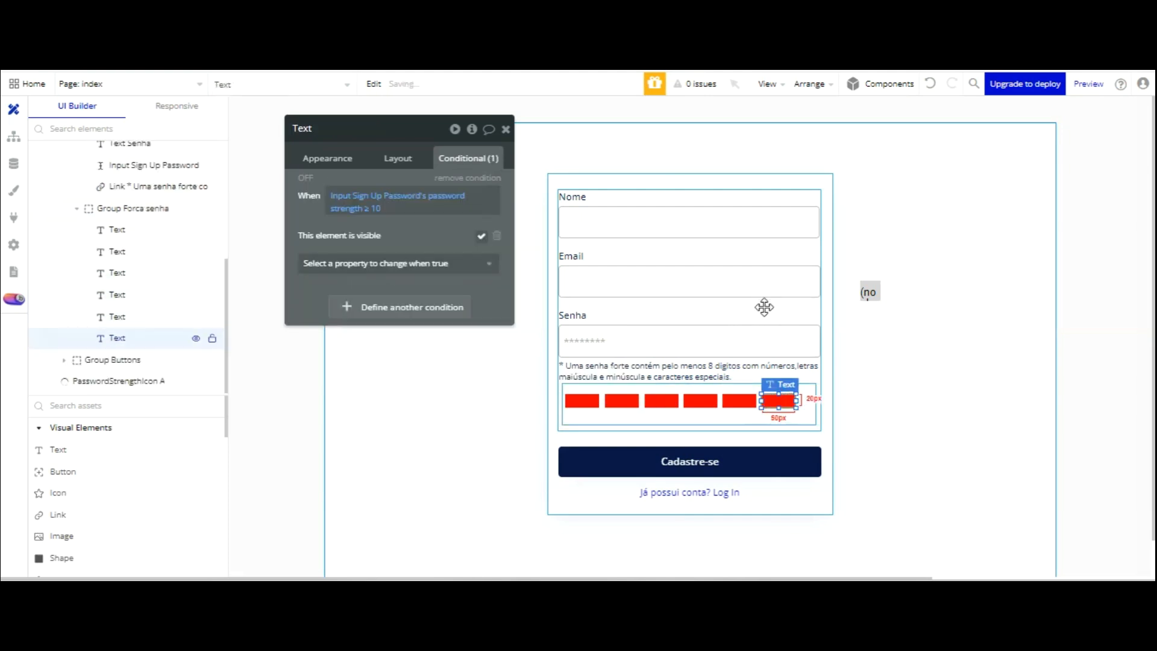
pyautogui.click(752, 412)
# - Select all six red bars together and nudge the row right and up into place
pyautogui.click(590, 402)
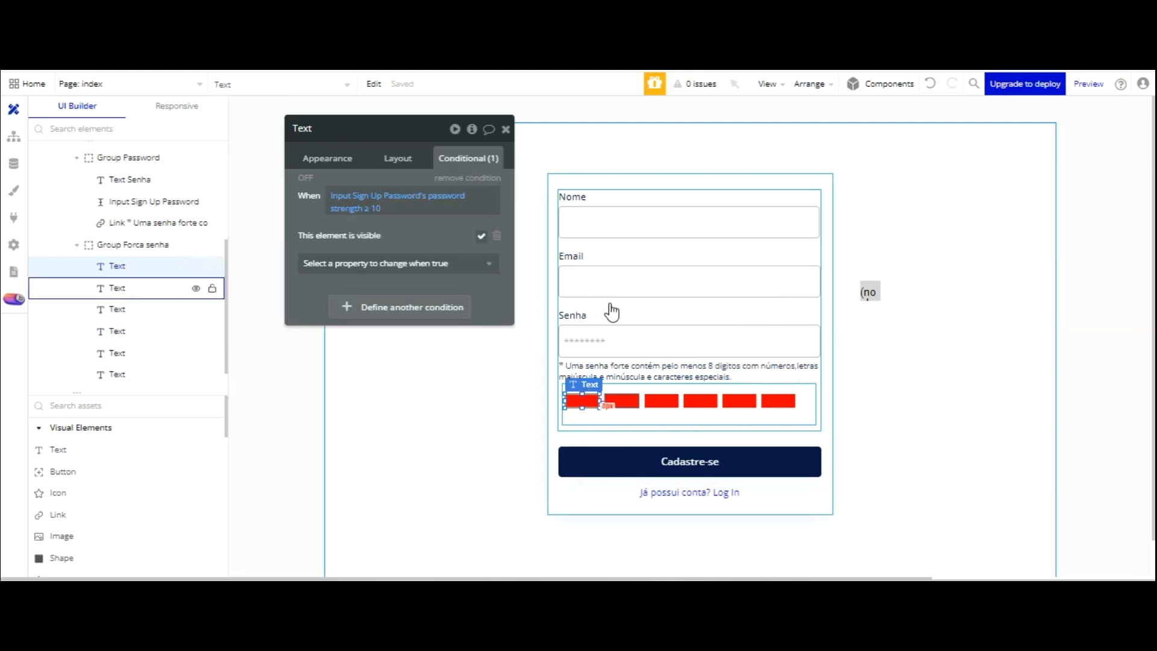
pyautogui.keyDown('shift'); pyautogui.click(622, 400); pyautogui.keyUp('shift')
pyautogui.keyDown('shift'); pyautogui.click(661, 401); pyautogui.keyUp('shift')
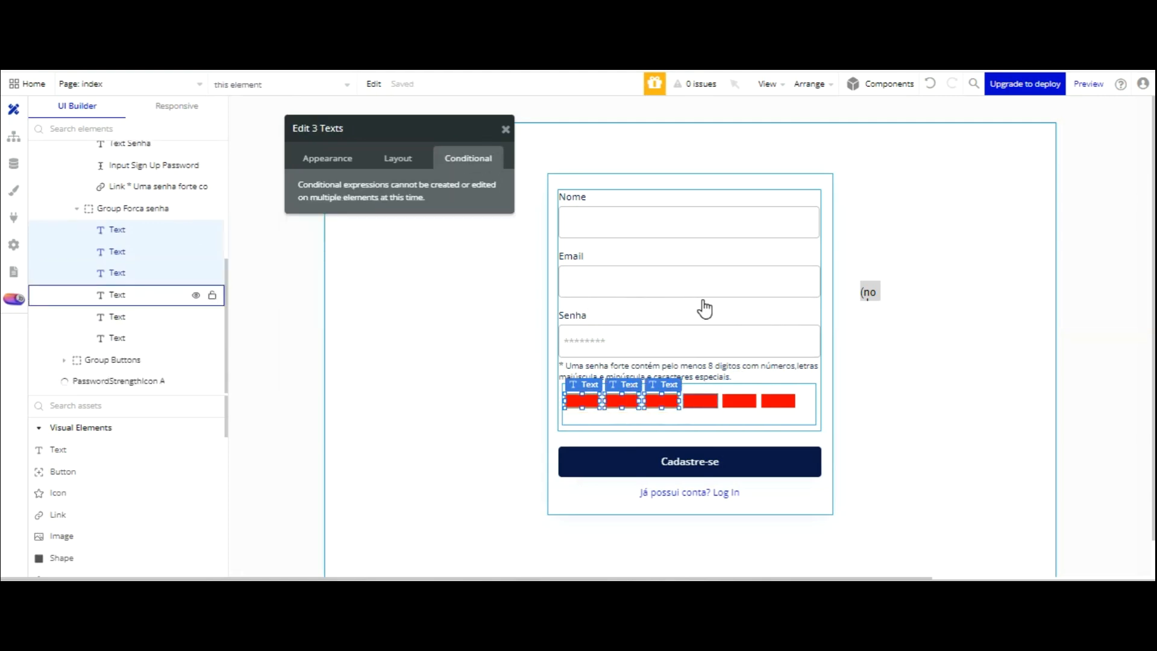
pyautogui.keyDown('shift'); pyautogui.click(701, 401); pyautogui.keyUp('shift')
pyautogui.keyDown('shift'); pyautogui.click(740, 400); pyautogui.keyUp('shift')
pyautogui.keyDown('shift'); pyautogui.click(780, 401); pyautogui.keyUp('shift')
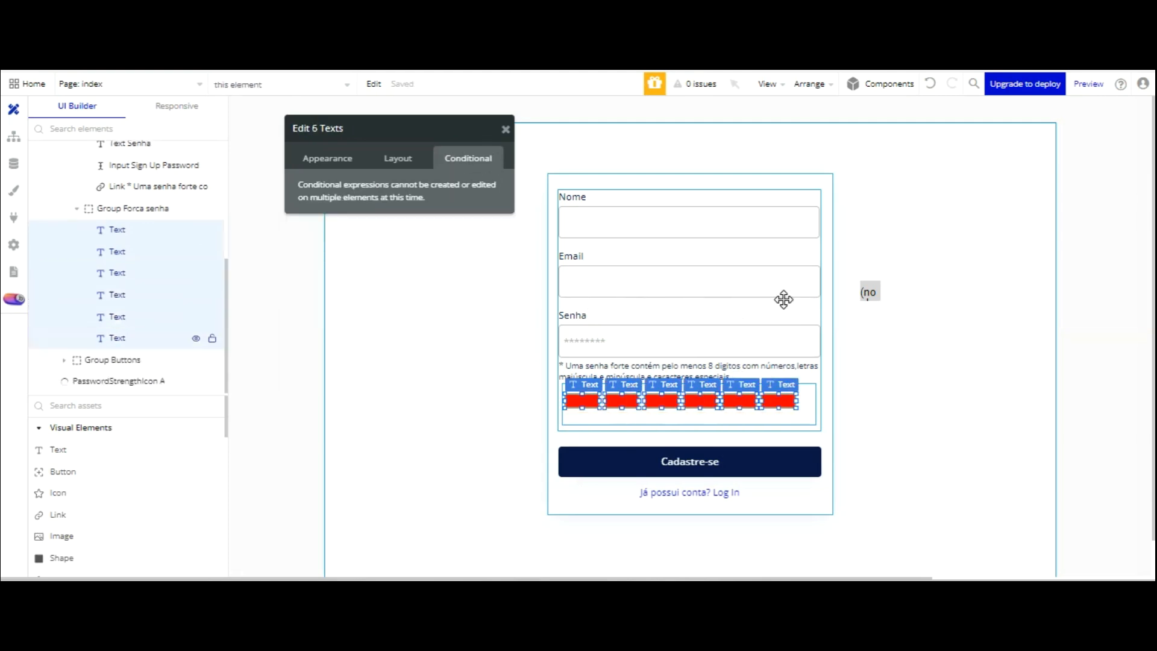
pyautogui.press('Right')
pyautogui.press('Right')
pyautogui.press('Right')
pyautogui.press('Right')
pyautogui.press('Right')
pyautogui.press('Right')
pyautogui.press('Right')
pyautogui.press('Right')
pyautogui.press('Right')
pyautogui.press('Right')
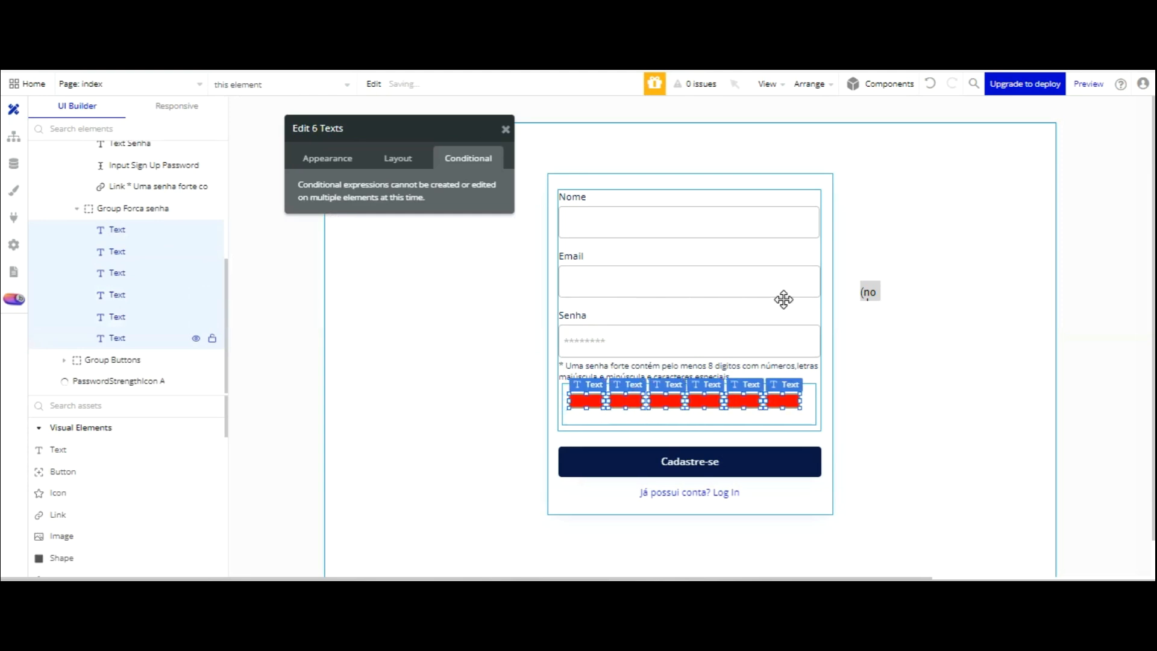
pyautogui.press('Right')
pyautogui.press('Right')
pyautogui.press('Up')
pyautogui.press('Up')
pyautogui.press('Up')
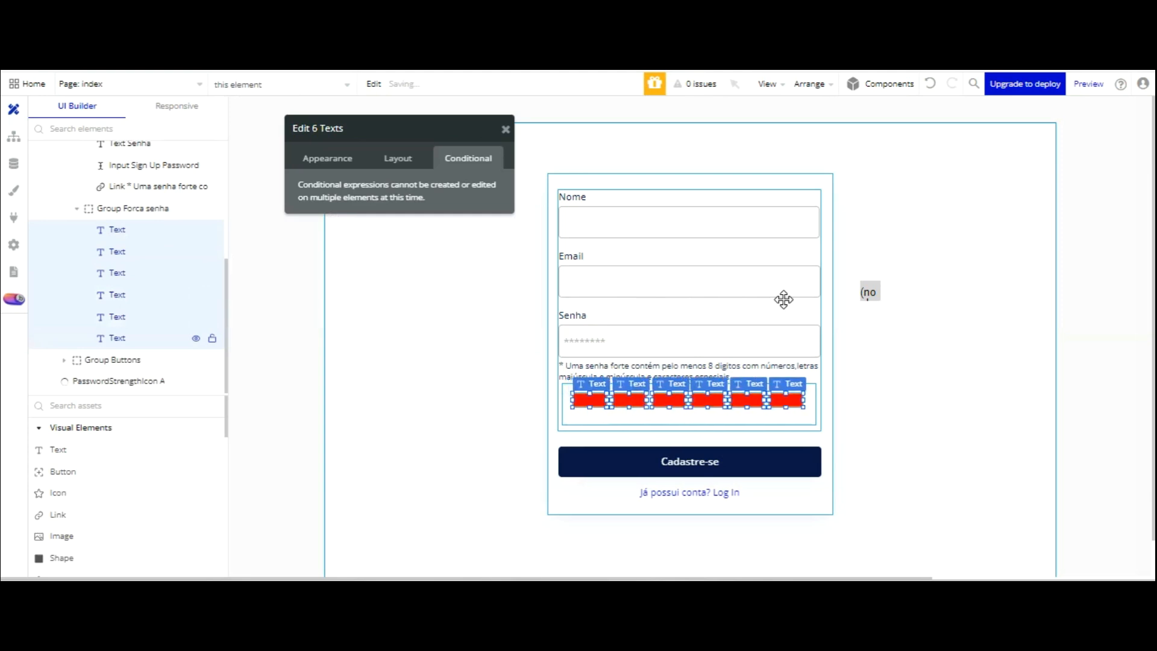
pyautogui.press('Down')
pyautogui.press('Up')
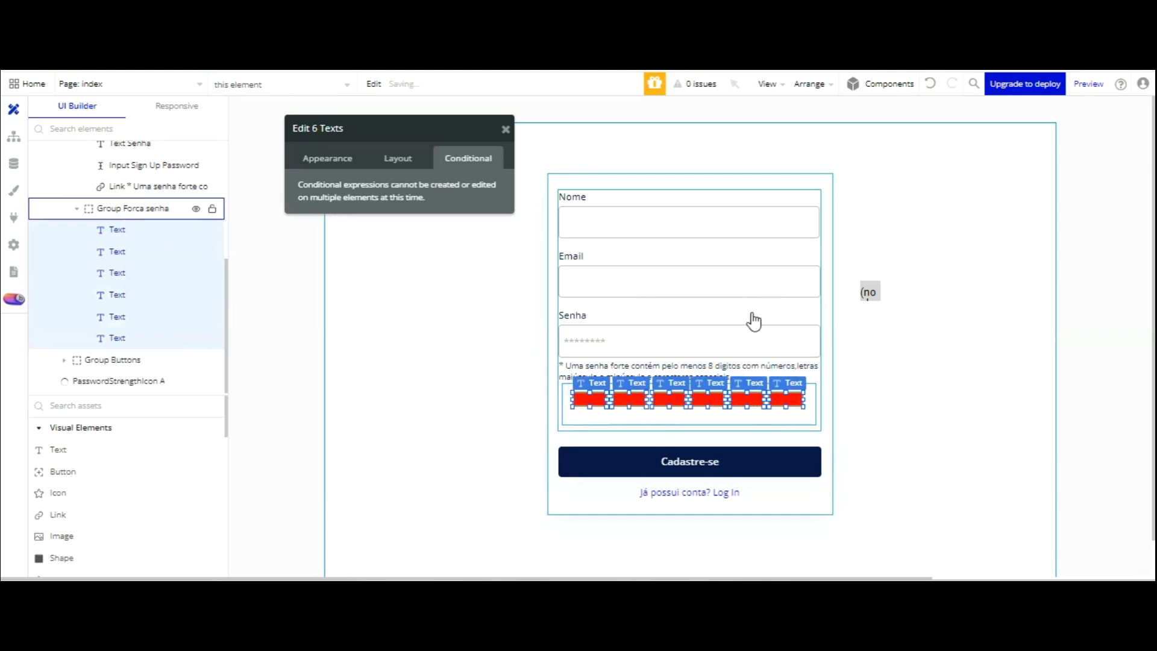
# - Place an extra copy of the red bar beneath the row
pyautogui.click(739, 419)
pyautogui.click(786, 400)
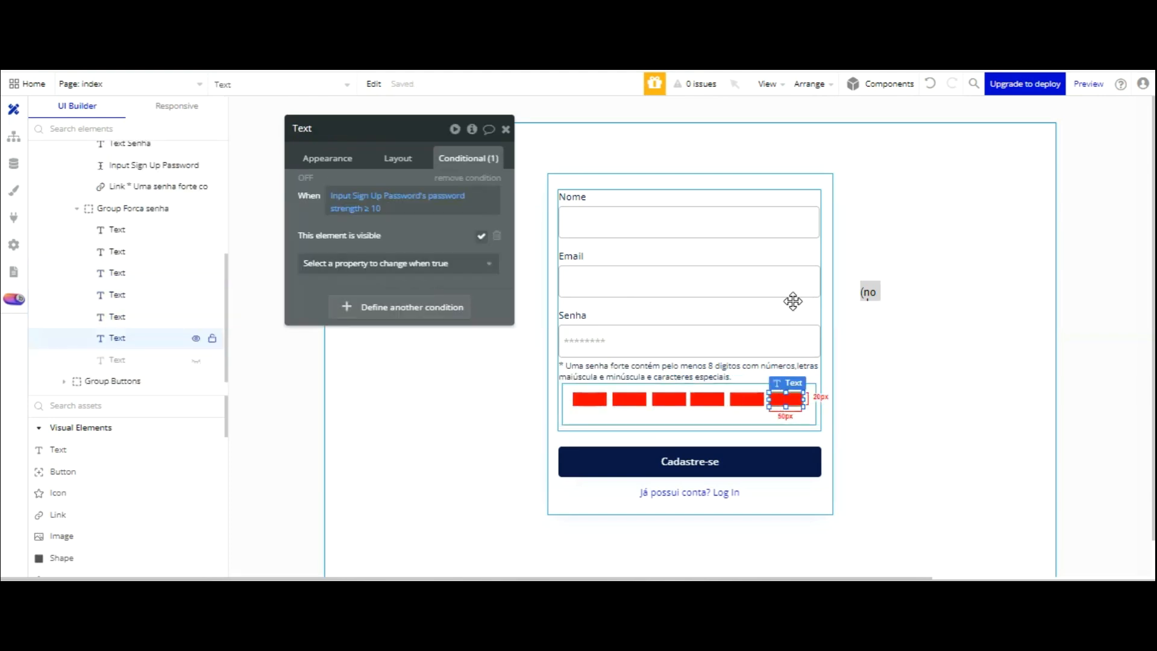
pyautogui.moveTo(790, 305); pyautogui.dragTo(692, 317)
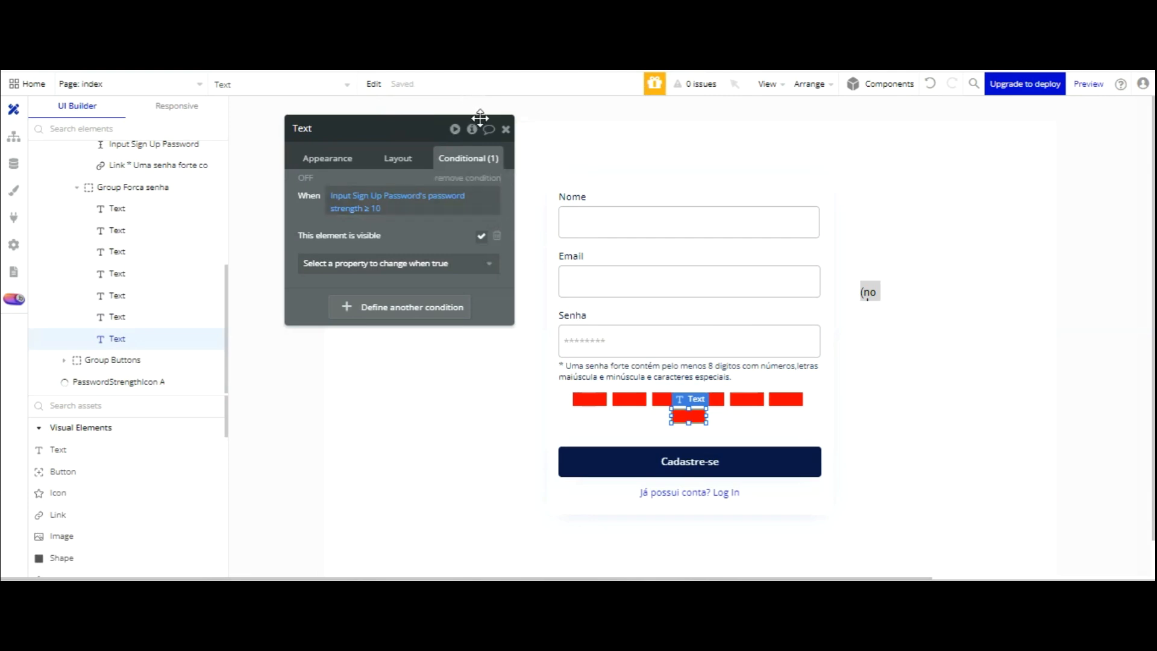
# - Remove the copied element's visibility condition and give it a white background with centred bold text
pyautogui.click(476, 175)
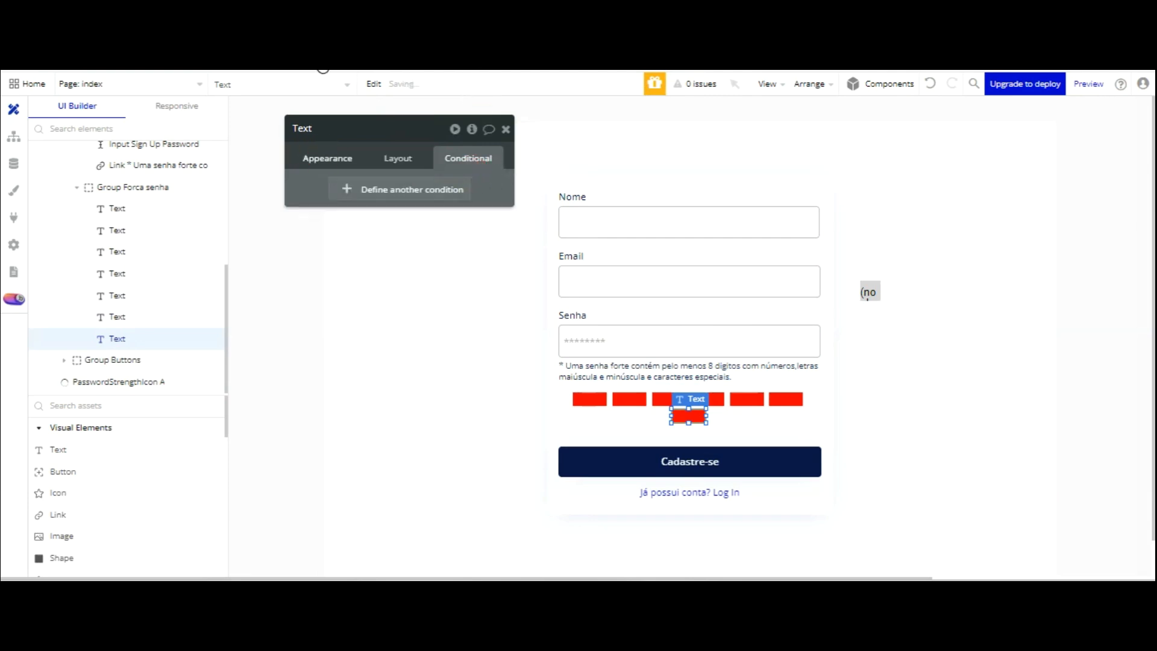
pyautogui.click(324, 158)
pyautogui.scroll(-4, 413, 328)
pyautogui.click(399, 453)
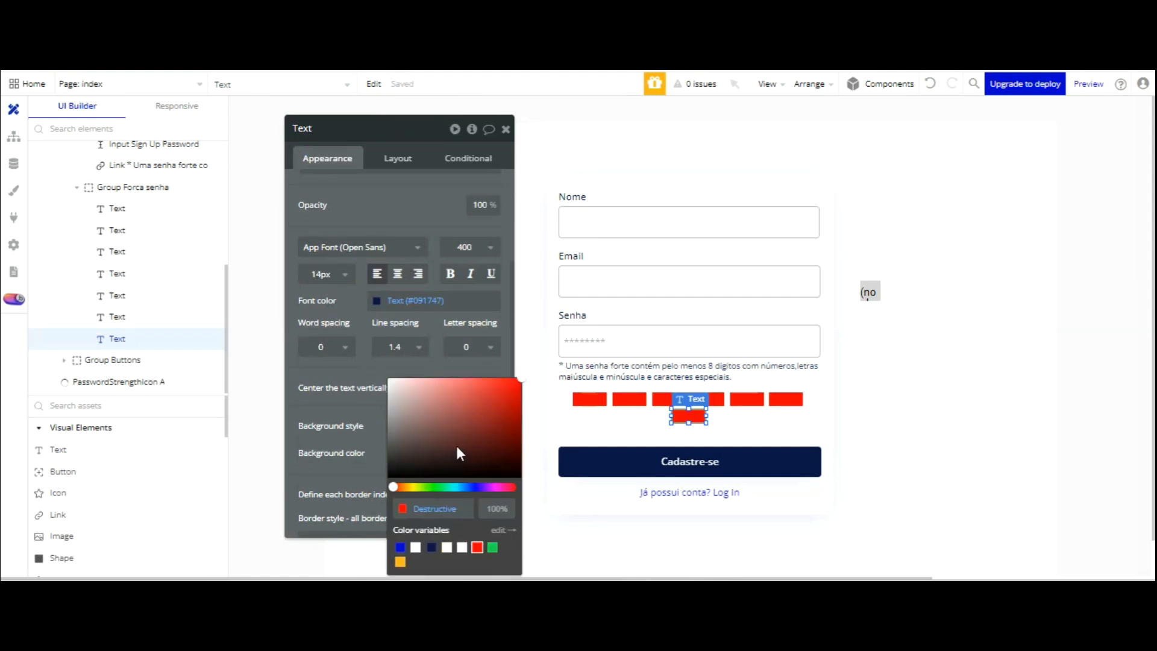
pyautogui.click(462, 547)
pyautogui.click(362, 341)
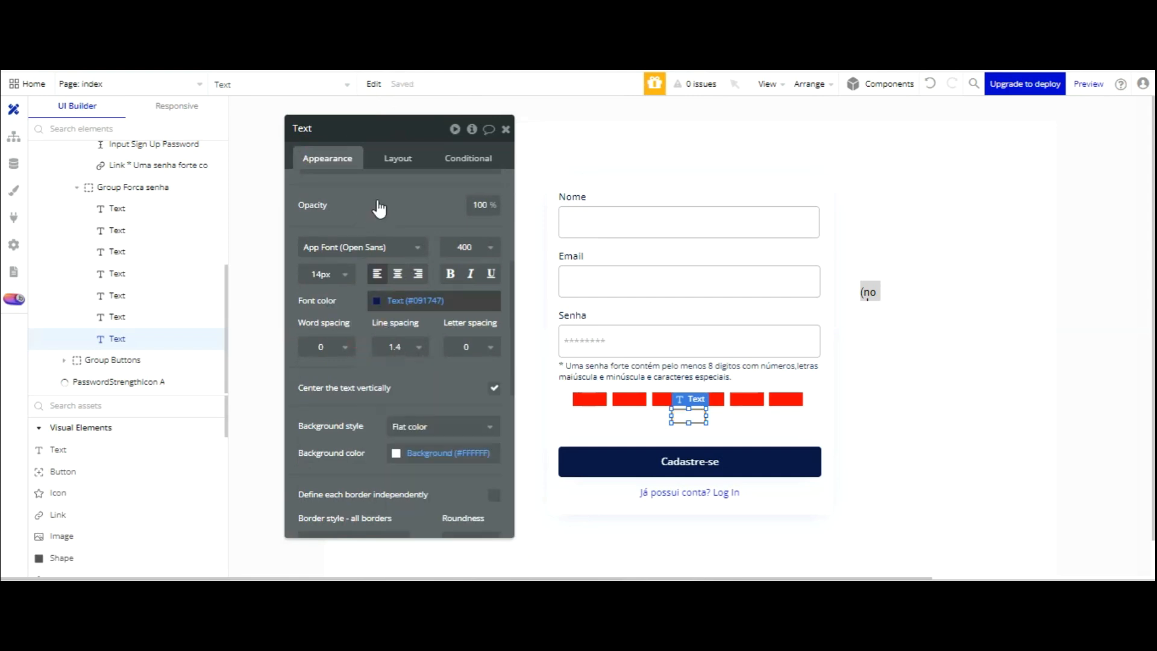
pyautogui.click(397, 273)
pyautogui.click(450, 273)
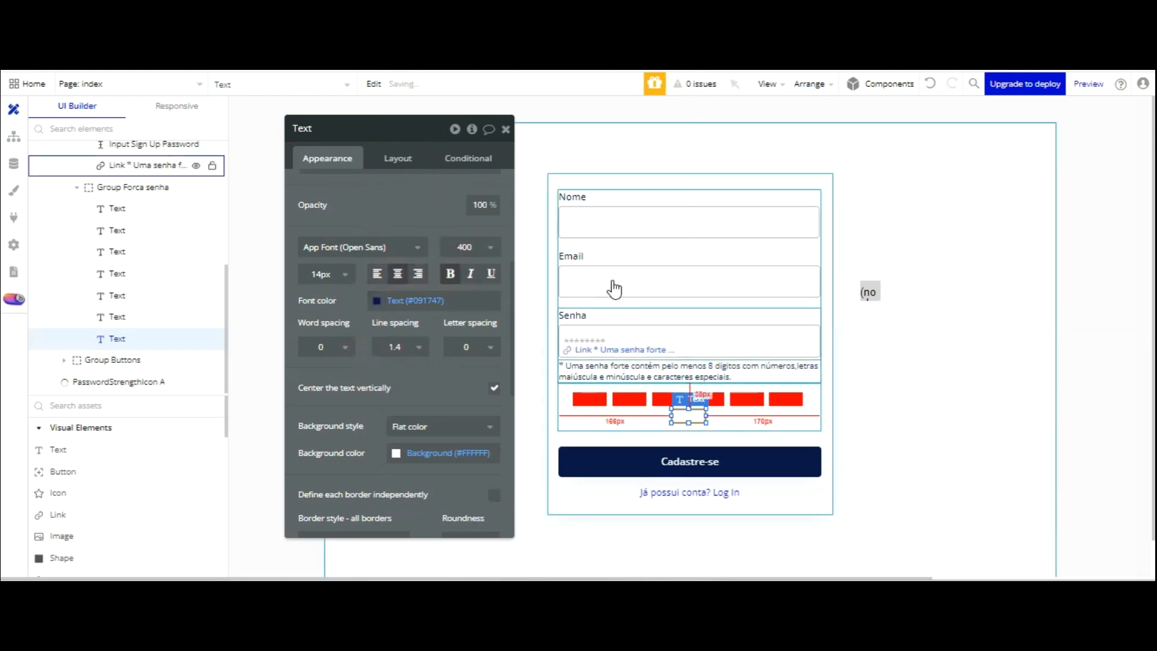
# - Change the second red bar's visibility threshold to password strength ≥ 25
pyautogui.click(589, 398)
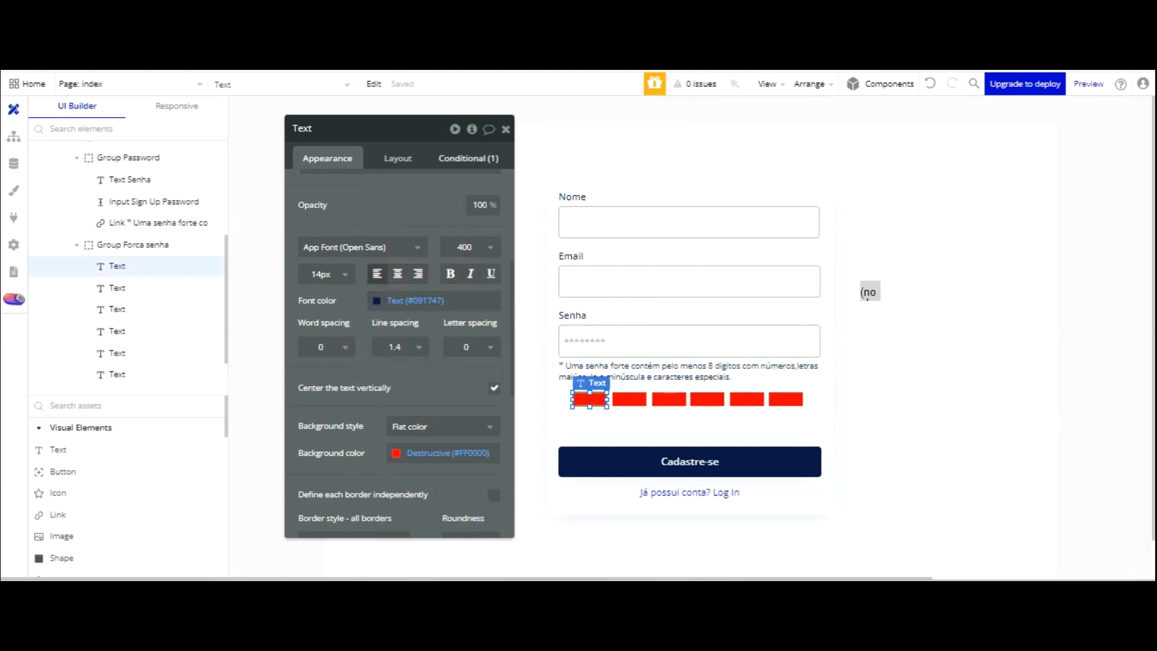
pyautogui.click(468, 157)
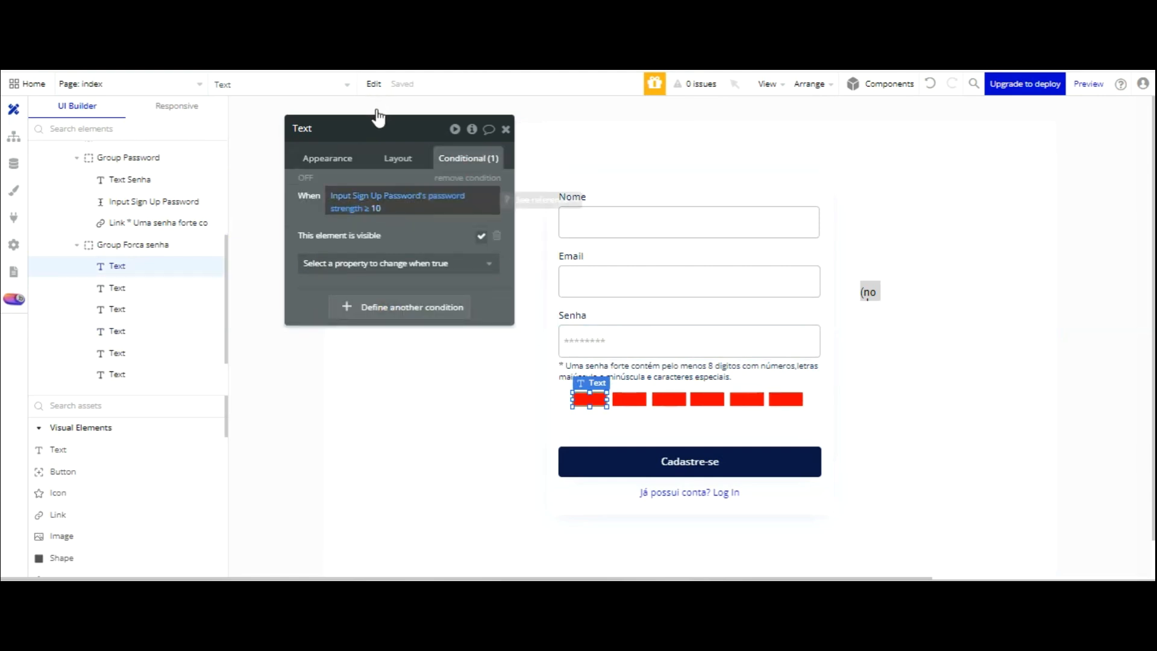
pyautogui.click(629, 399)
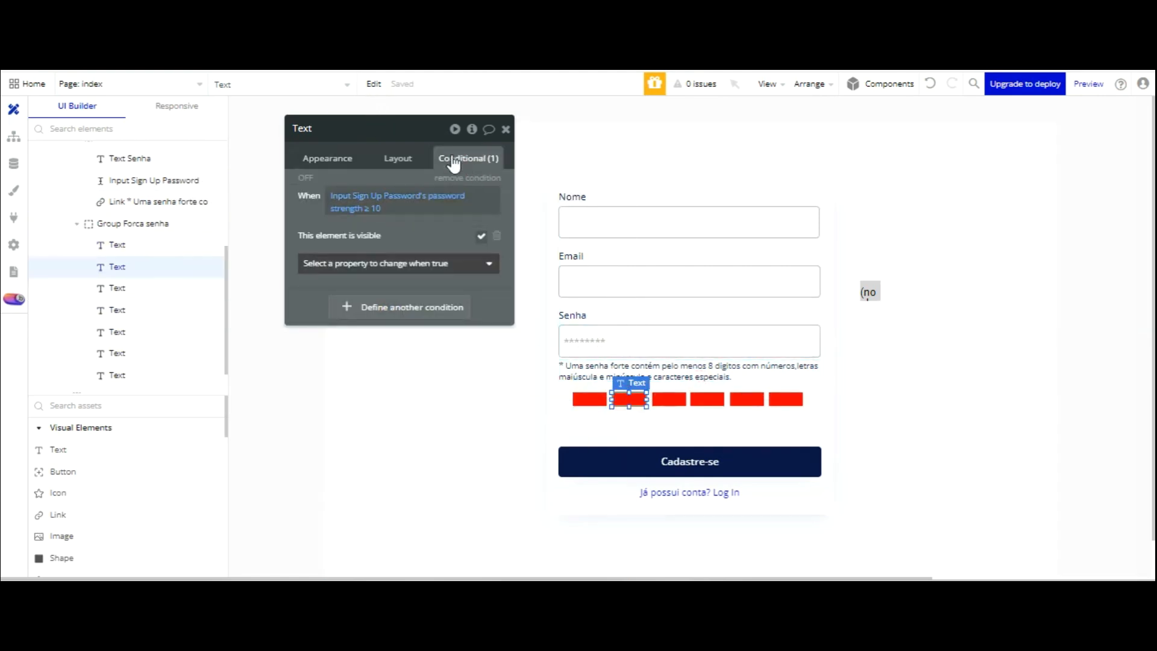
pyautogui.click(379, 210)
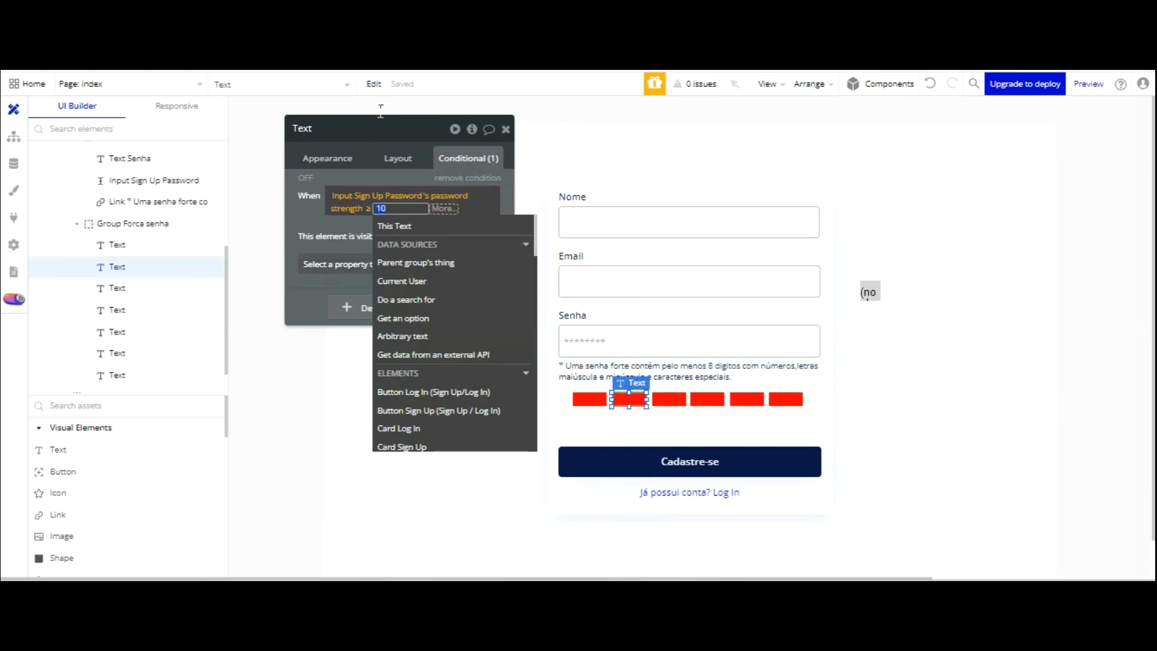
pyautogui.write('25')
pyautogui.click(346, 123)
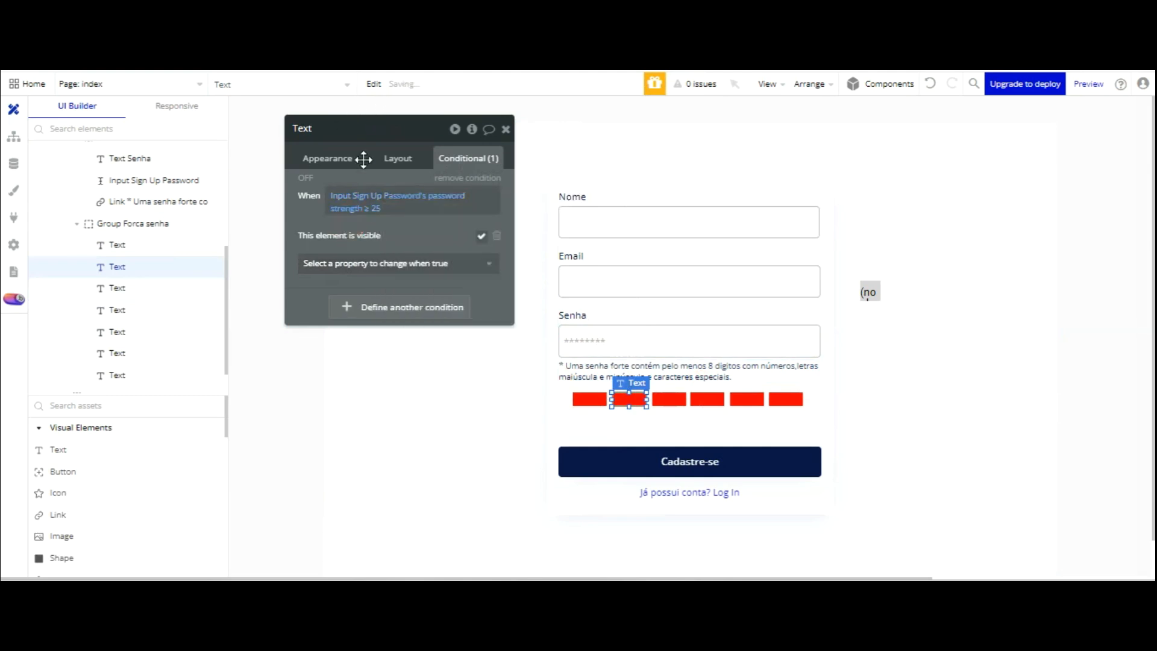
# - Set the third red bar's visibility threshold to password strength ≥ 45
pyautogui.click(676, 400)
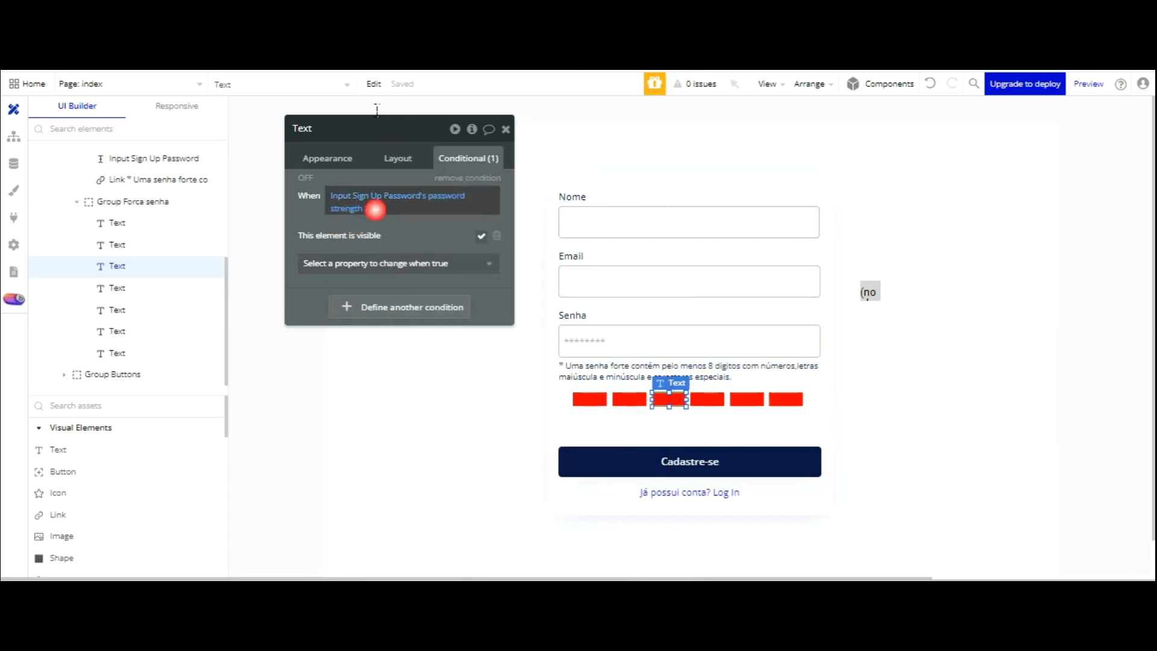
pyautogui.click(376, 208)
pyautogui.write('45')
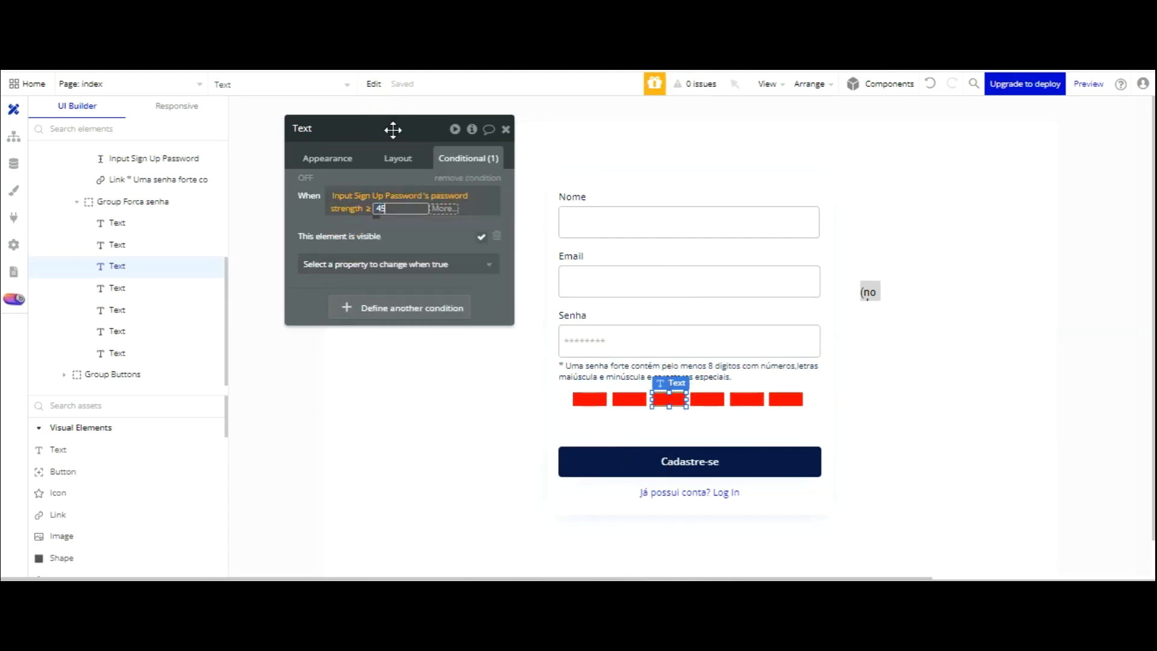
pyautogui.click(410, 233)
pyautogui.click(377, 228)
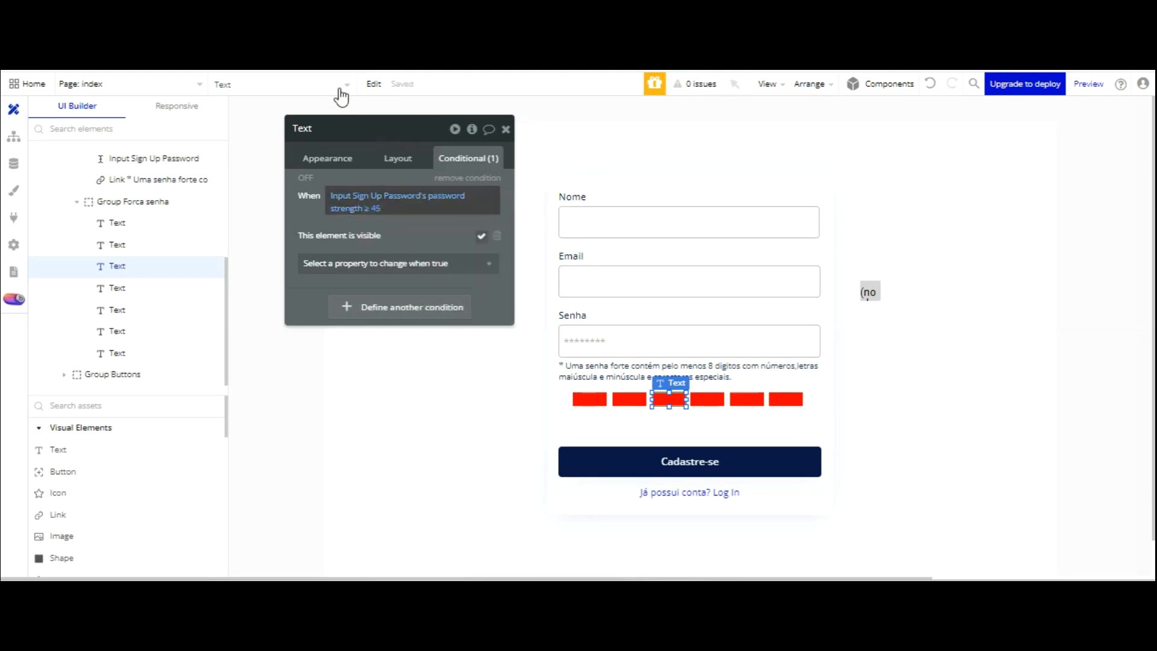
pyautogui.click(332, 158)
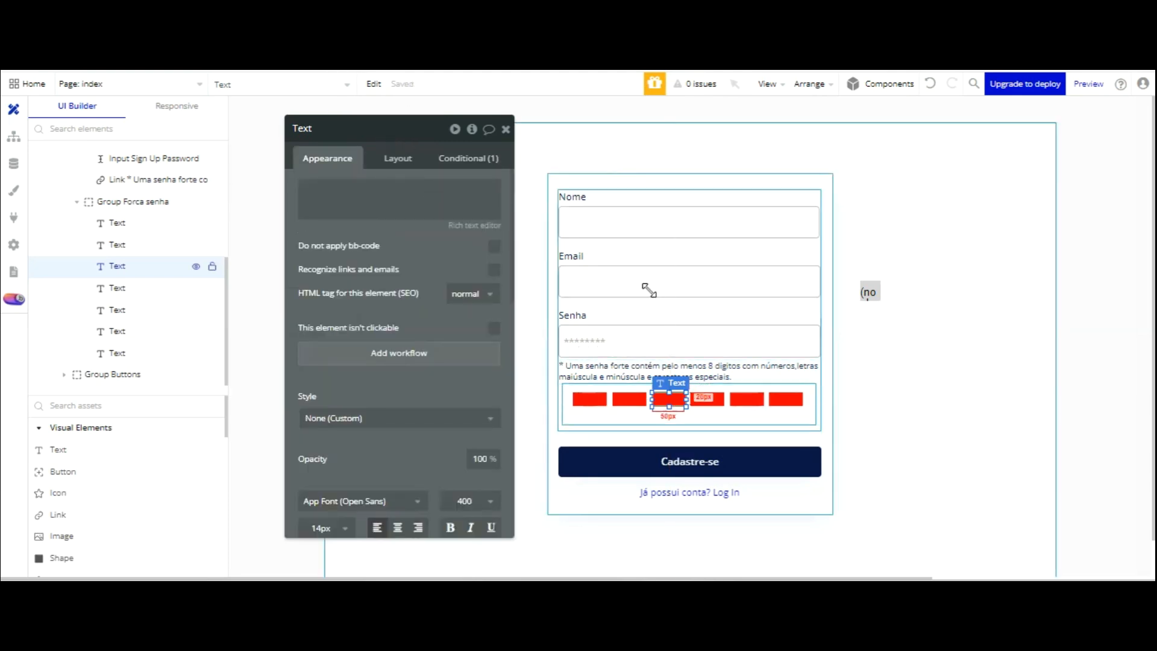
# - Give the third bar a gradient background running to the right
pyautogui.scroll(-4, 425, 284)
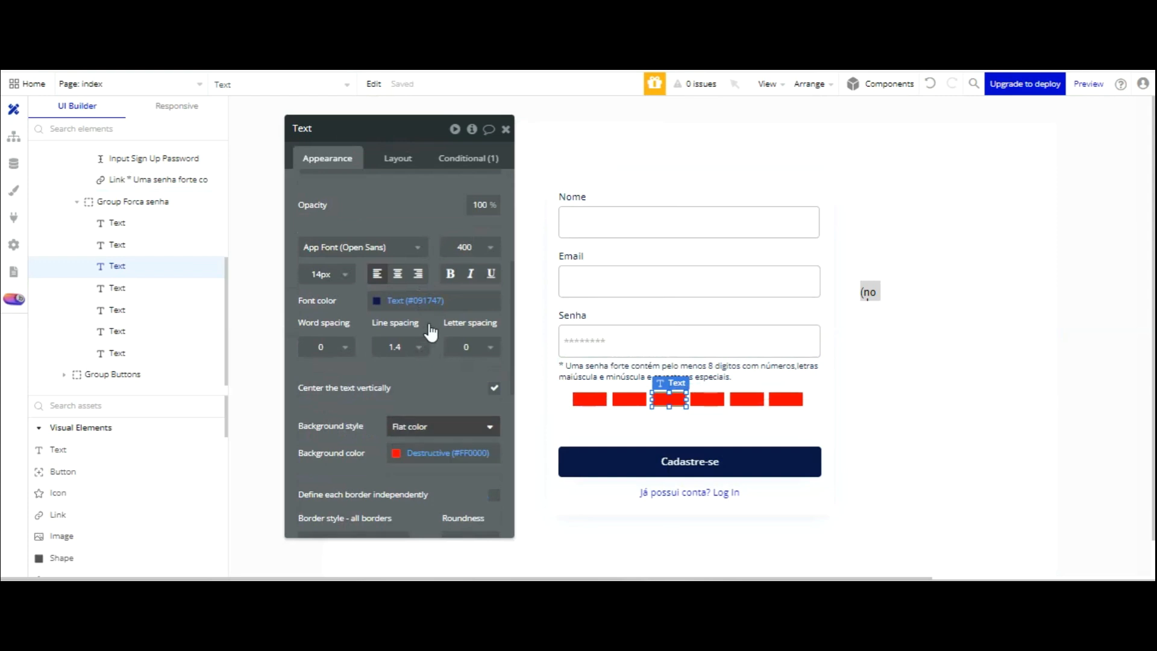
pyautogui.click(434, 426)
pyautogui.click(488, 509)
pyautogui.scroll(-3, 432, 294)
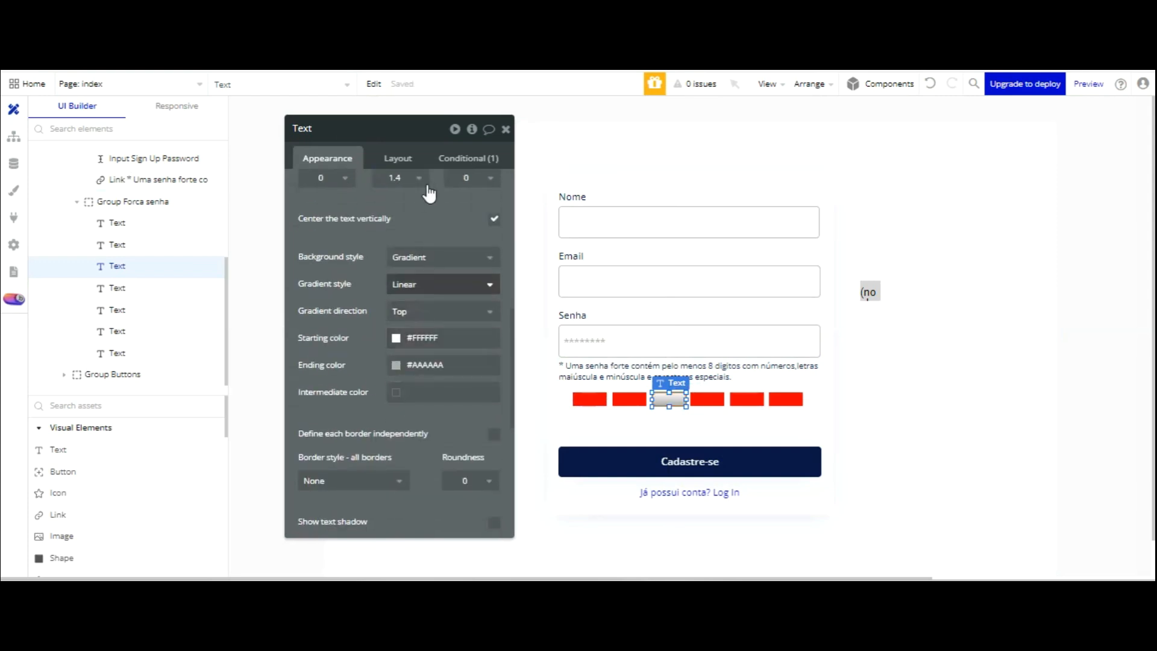
pyautogui.click(422, 309)
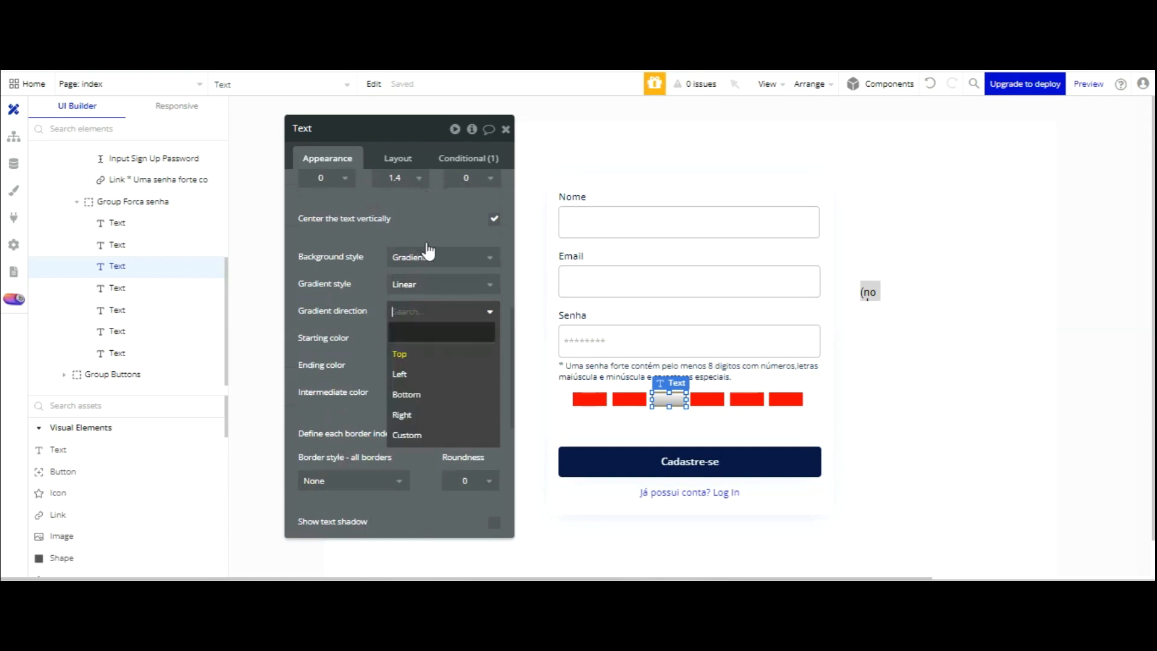
pyautogui.click(402, 415)
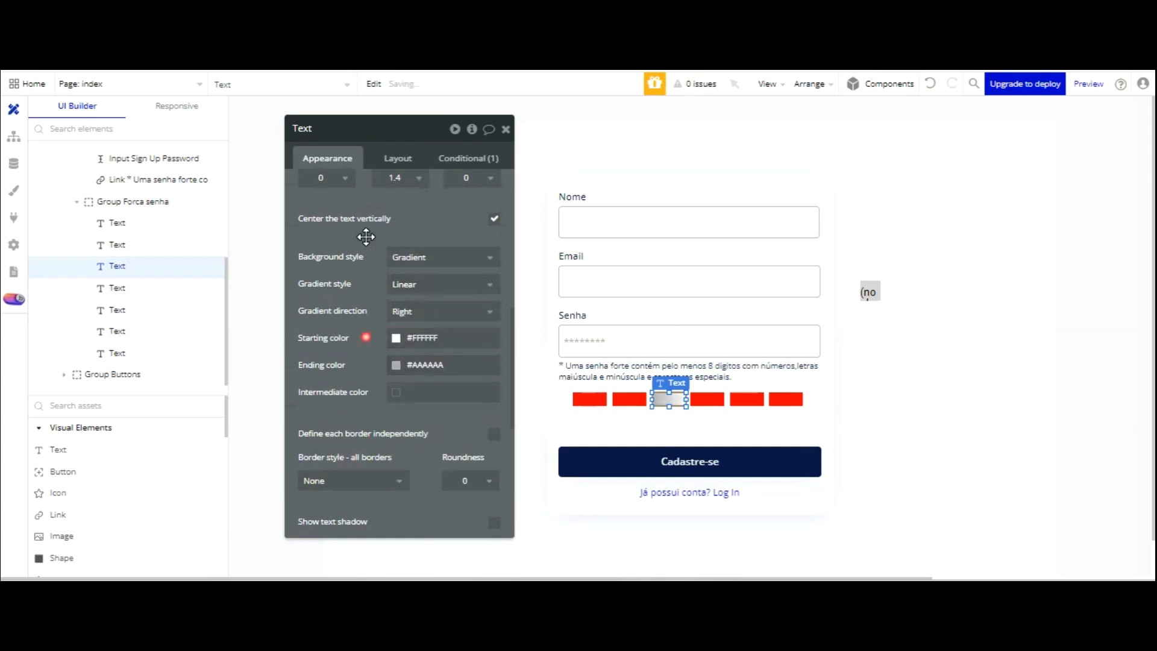
# - Set the gradient colours from orange Alert (#FAB515) to red Destructive (#FF0000)
pyautogui.click(422, 337)
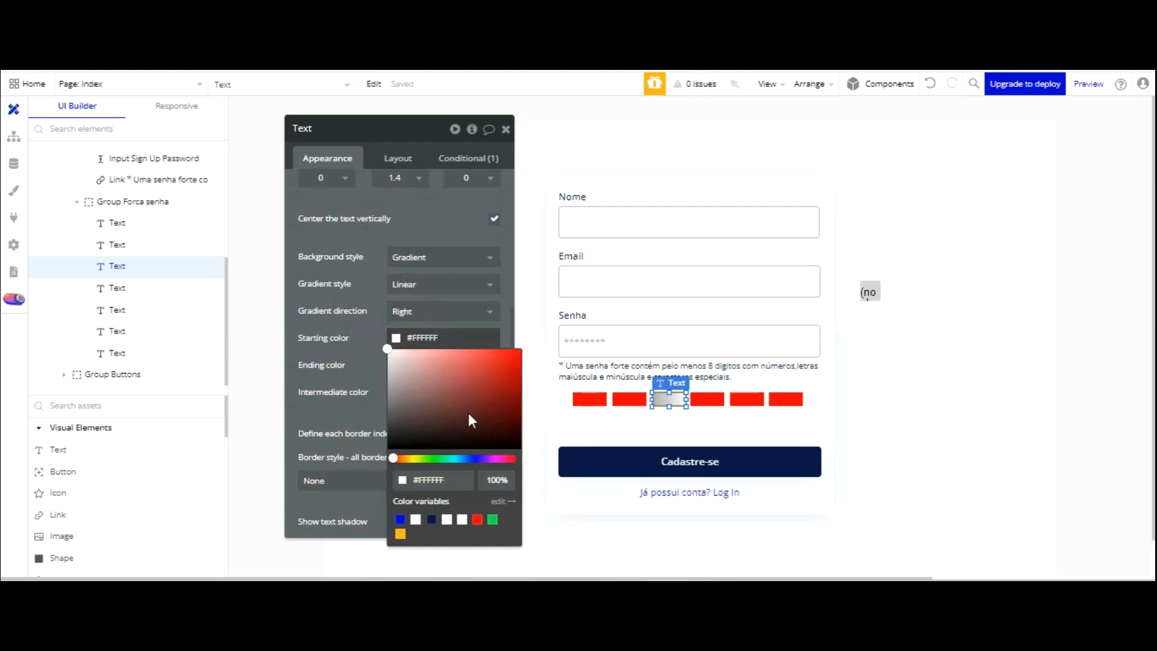
pyautogui.click(477, 519)
pyautogui.click(362, 279)
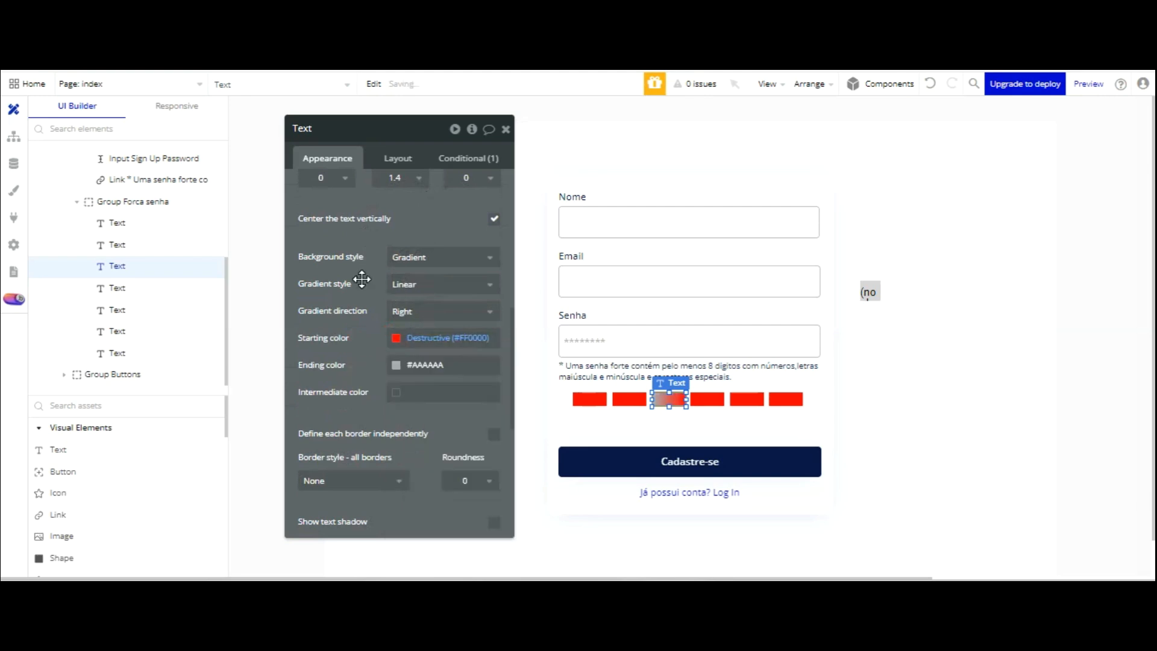
pyautogui.click(397, 336)
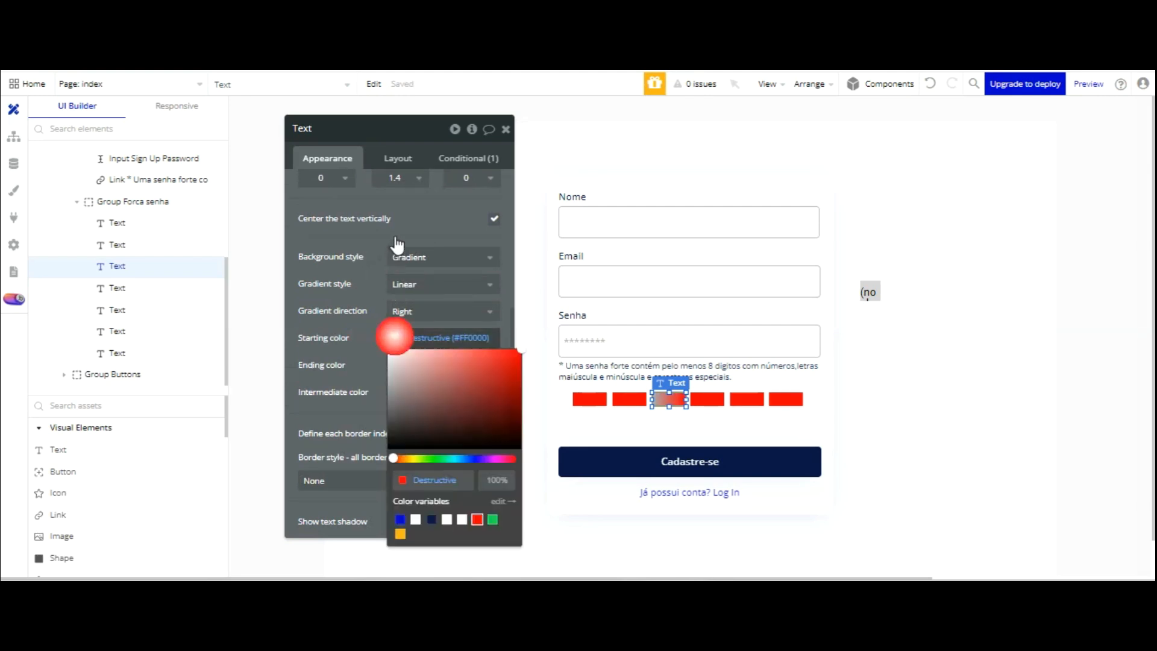
pyautogui.click(400, 534)
pyautogui.click(361, 283)
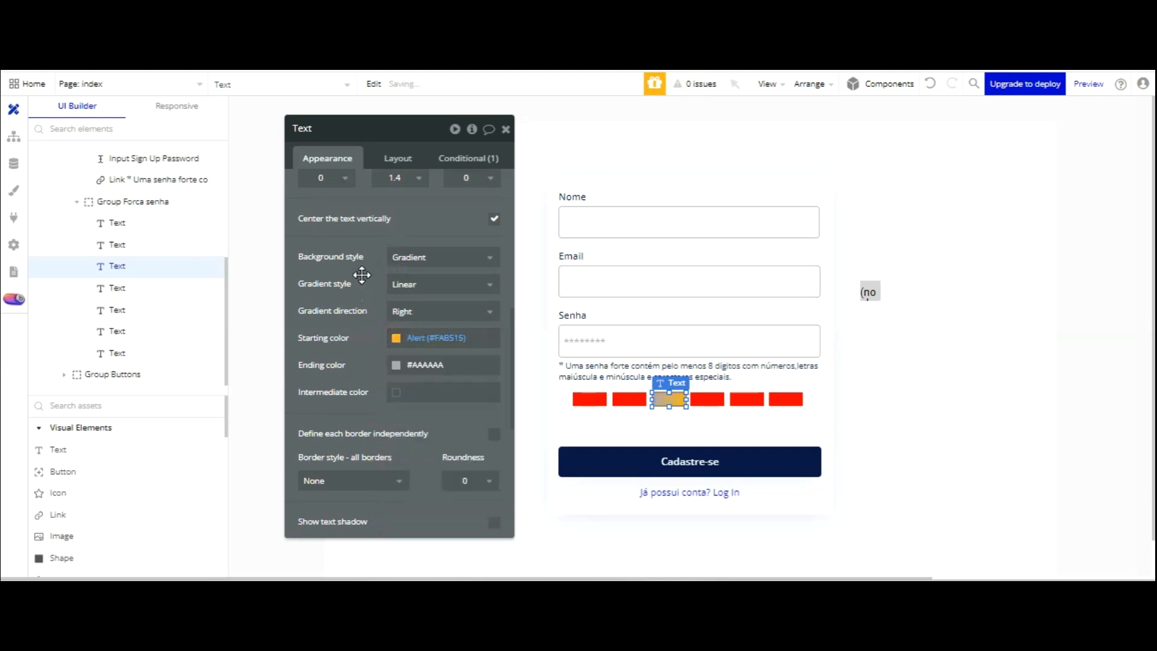
pyautogui.click(396, 362)
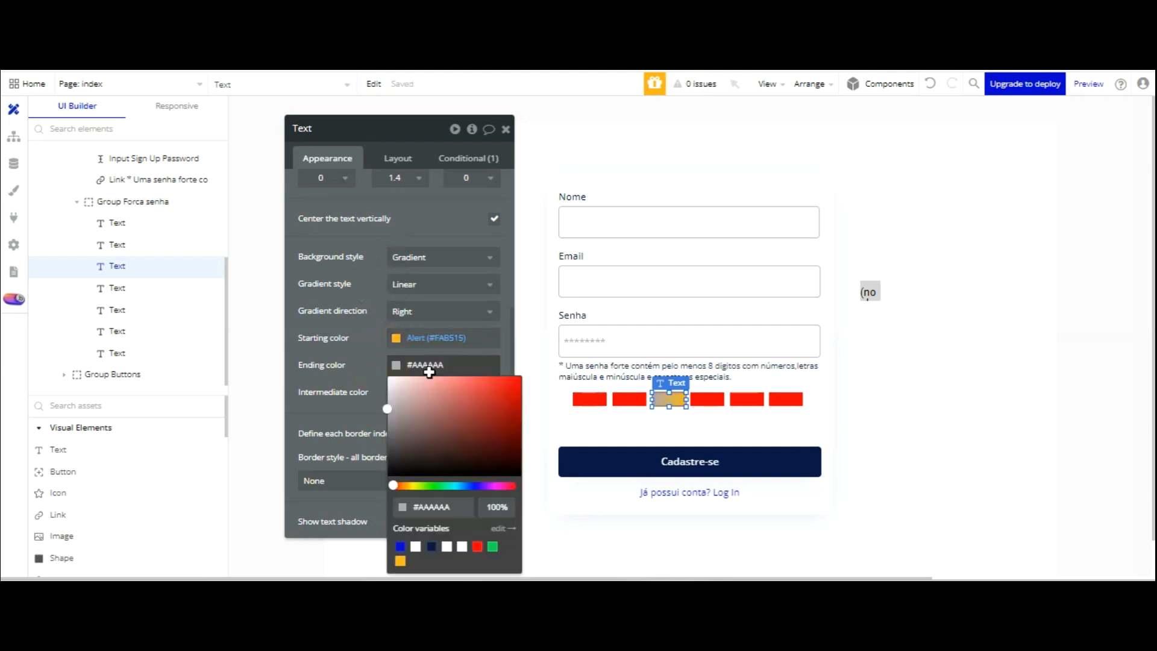
pyautogui.click(477, 546)
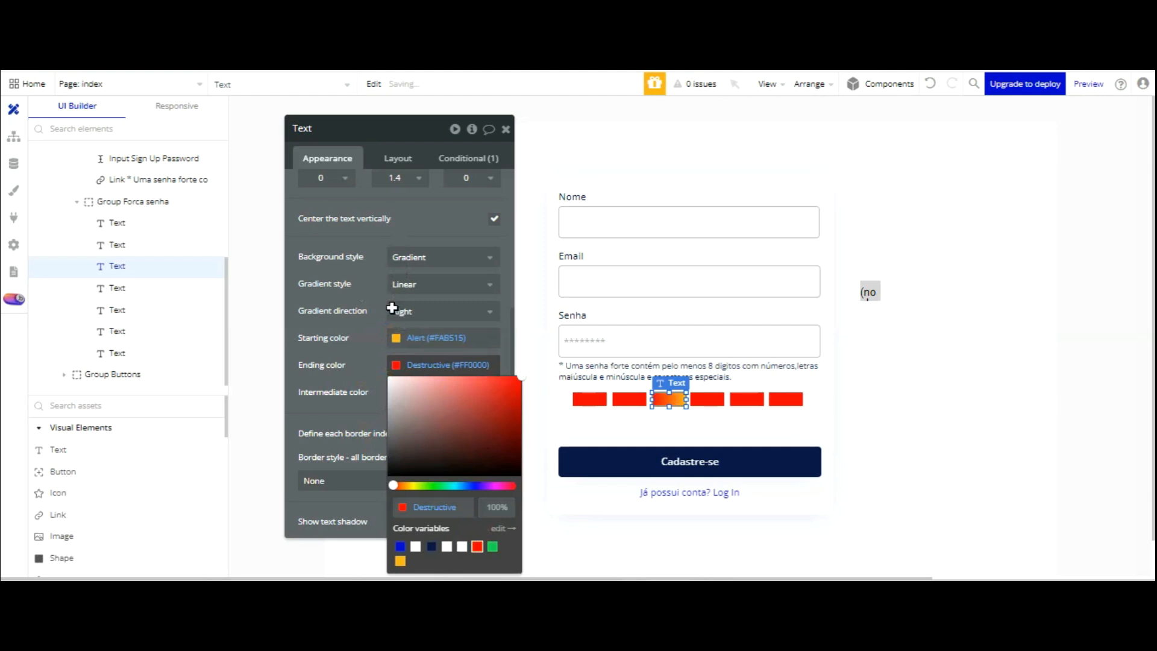
pyautogui.click(365, 373)
pyautogui.click(659, 412)
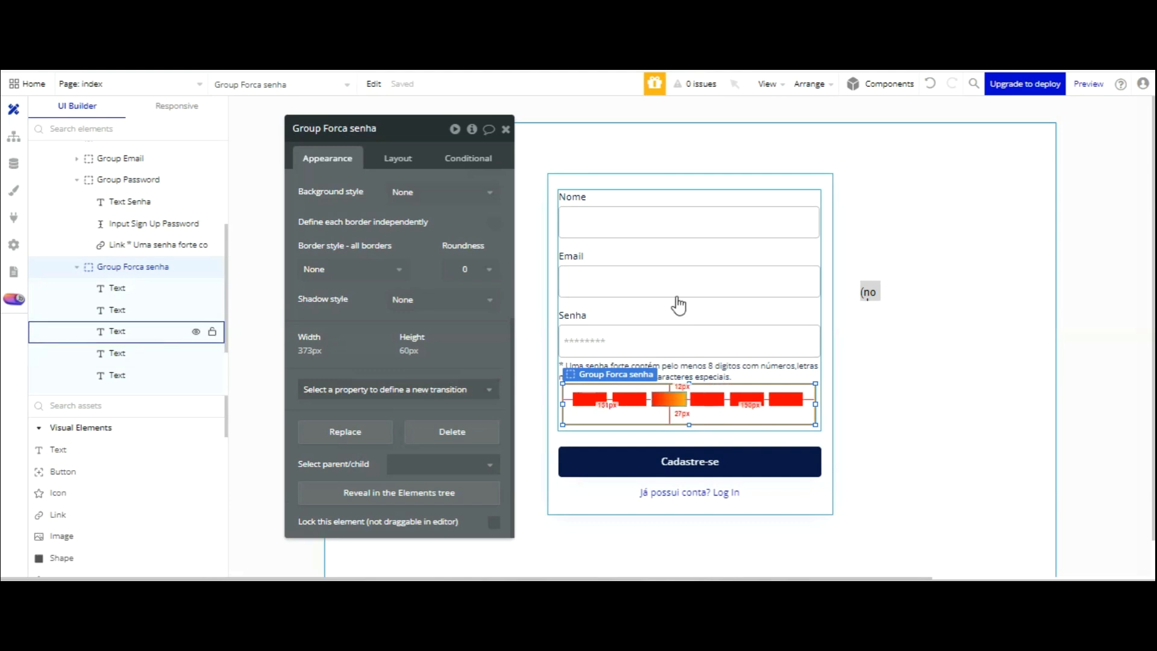
# - Set the fourth bar's visibility threshold to password strength ≥ 65
pyautogui.click(669, 398)
pyautogui.click(468, 158)
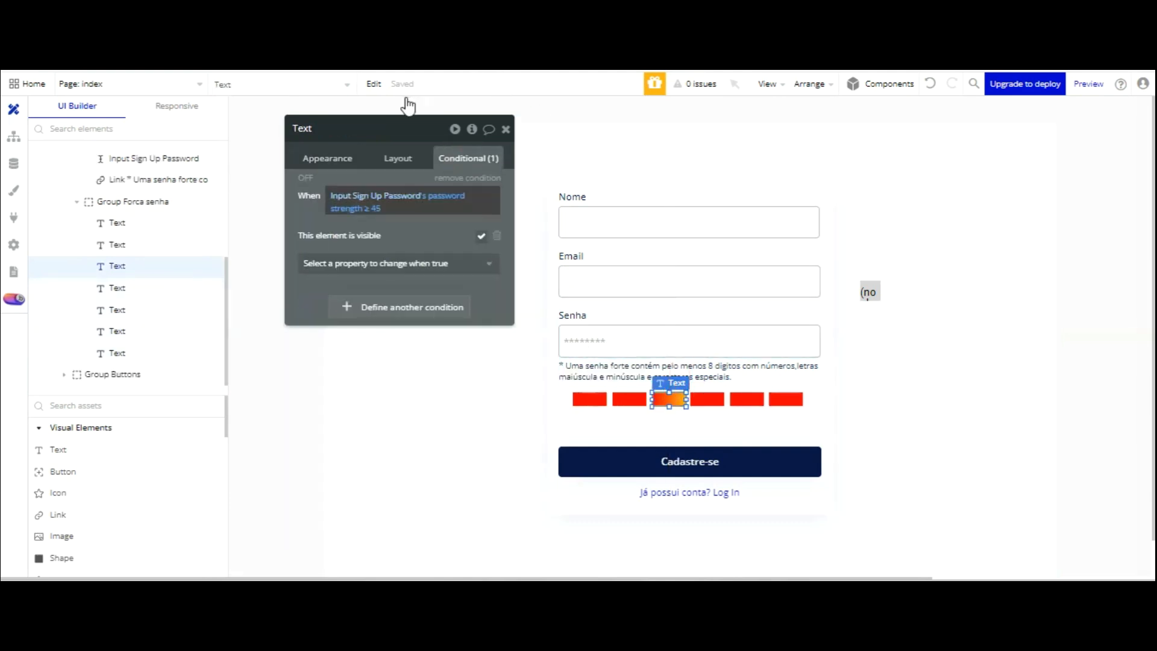
pyautogui.click(705, 398)
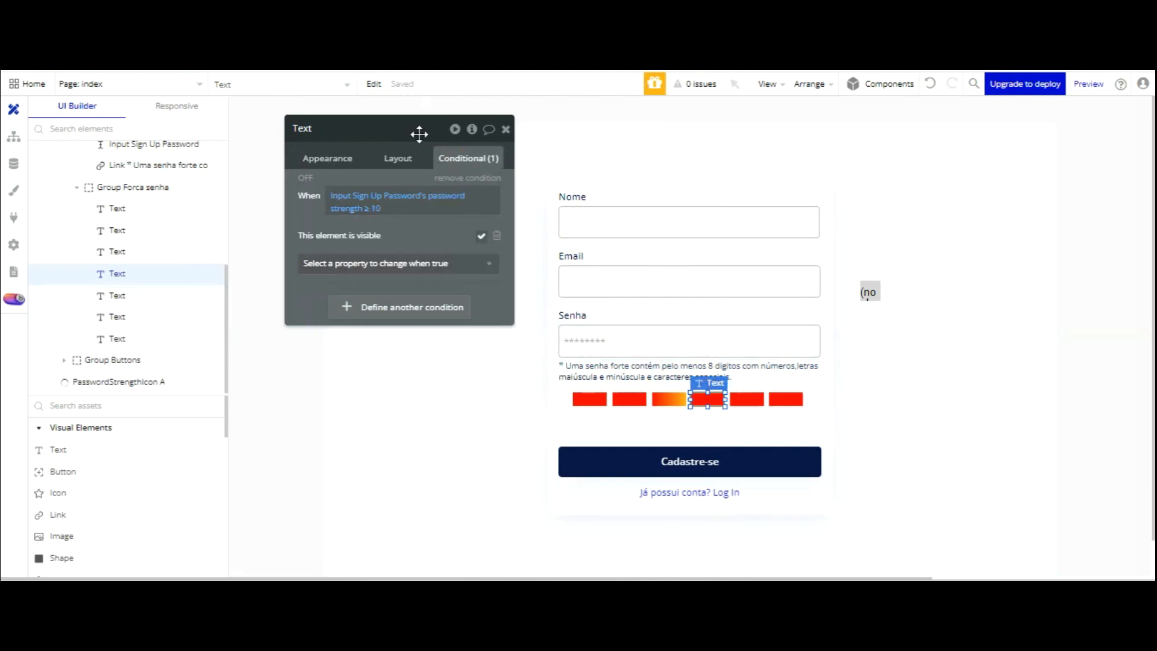
pyautogui.click(372, 208)
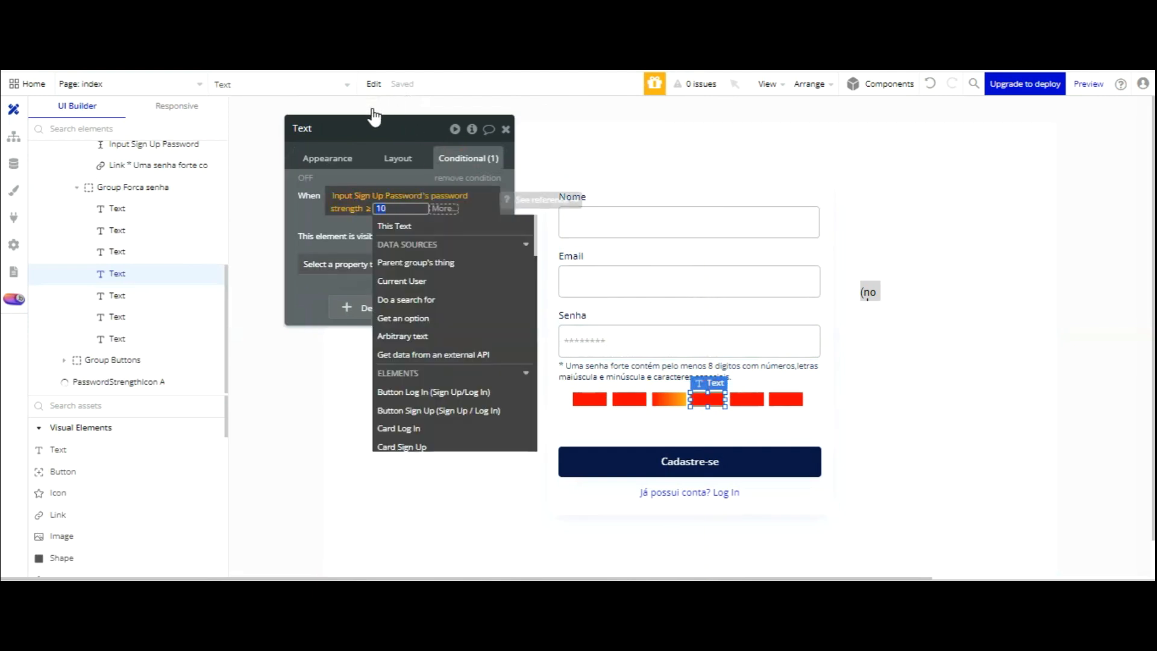
pyautogui.write('65')
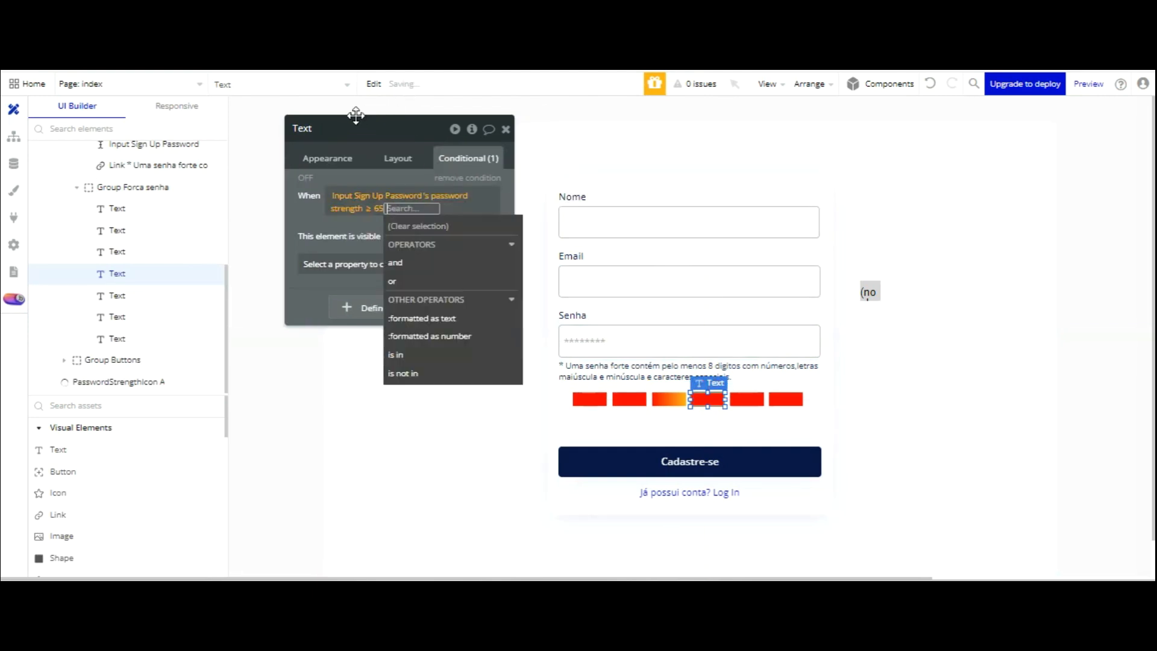
# - Give the fourth bar a yellow Alert background colour
pyautogui.click(336, 159)
pyautogui.scroll(-3, 463, 279)
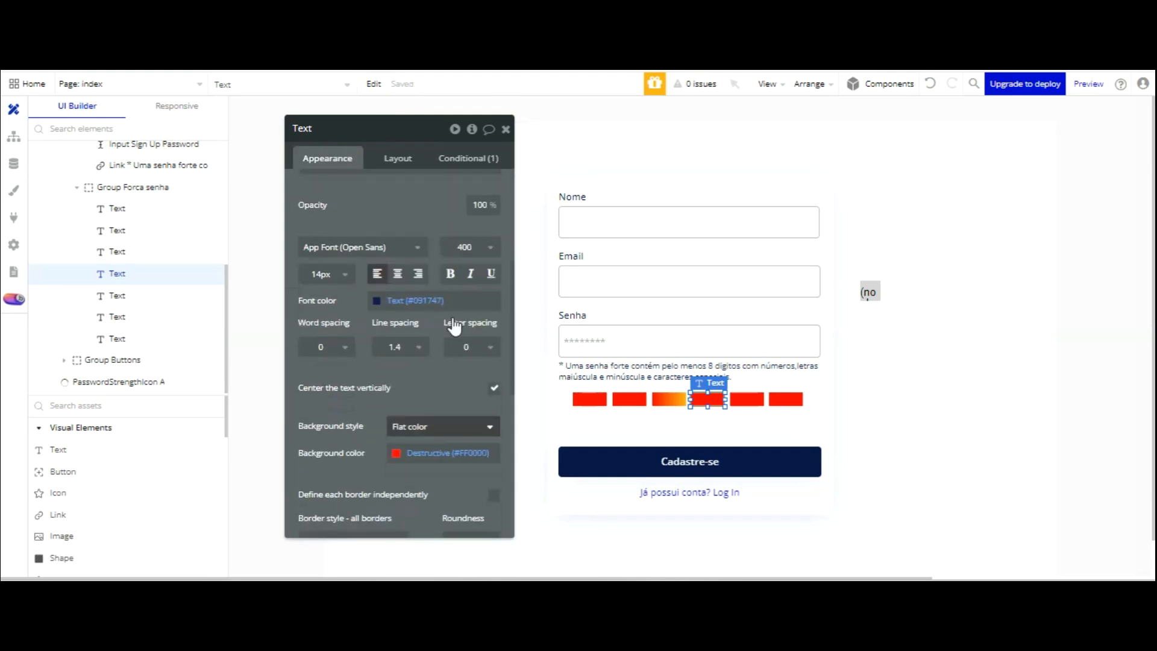
pyautogui.click(396, 454)
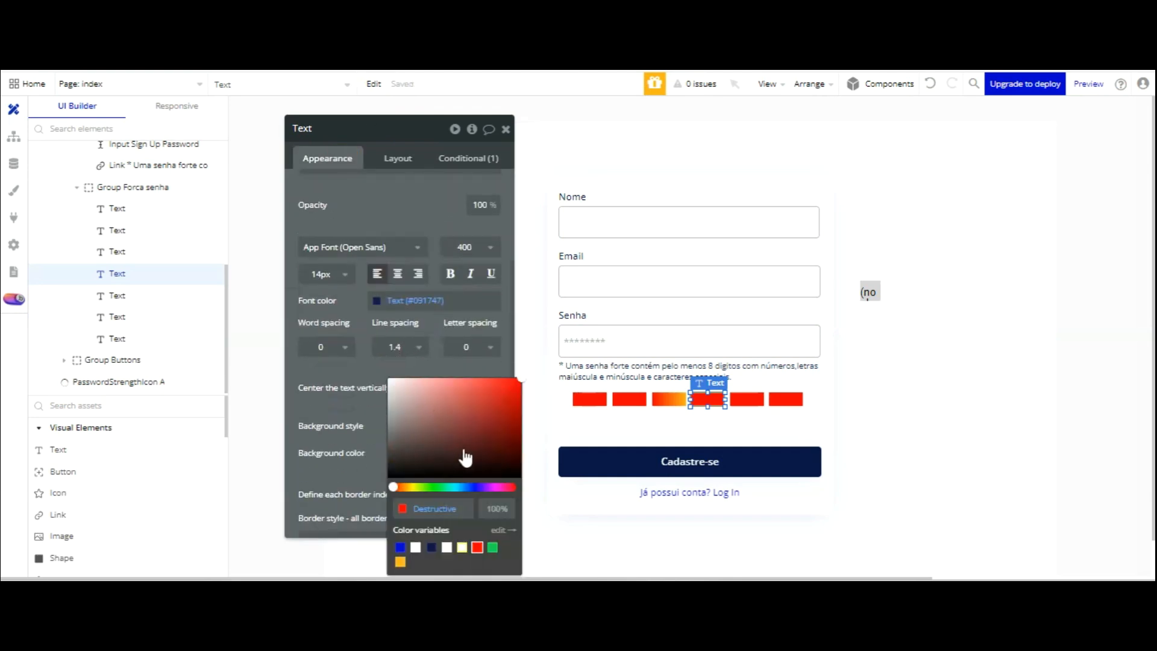
pyautogui.click(399, 562)
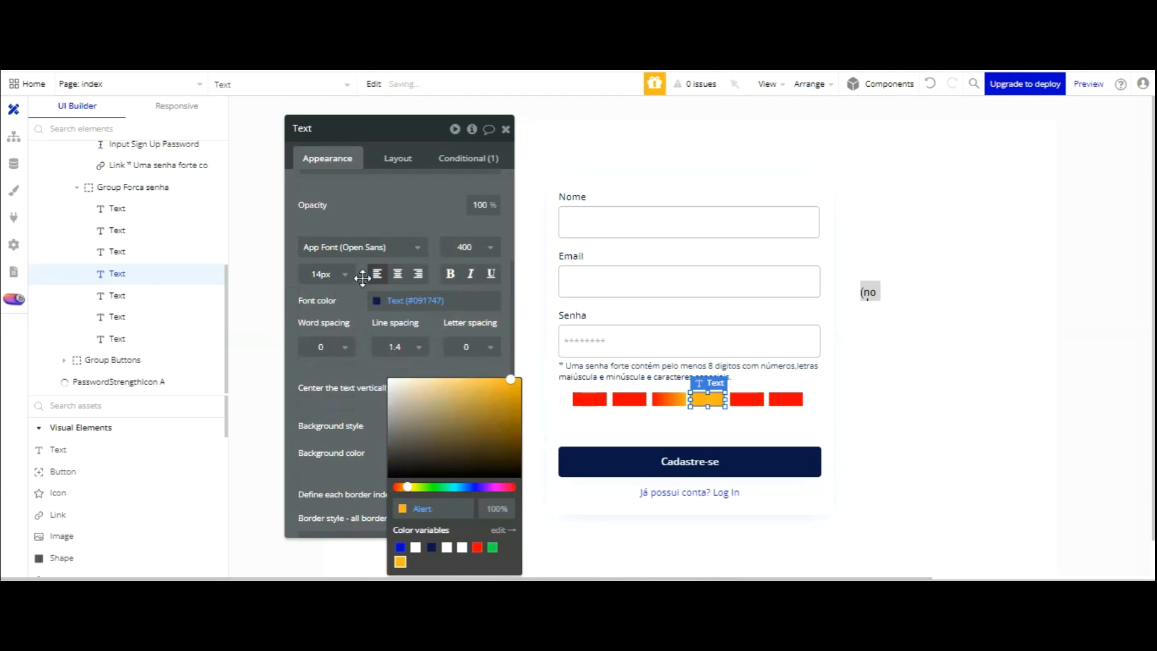
pyautogui.click(379, 374)
# - Give the fifth bar a gradient background running to the right
pyautogui.click(742, 398)
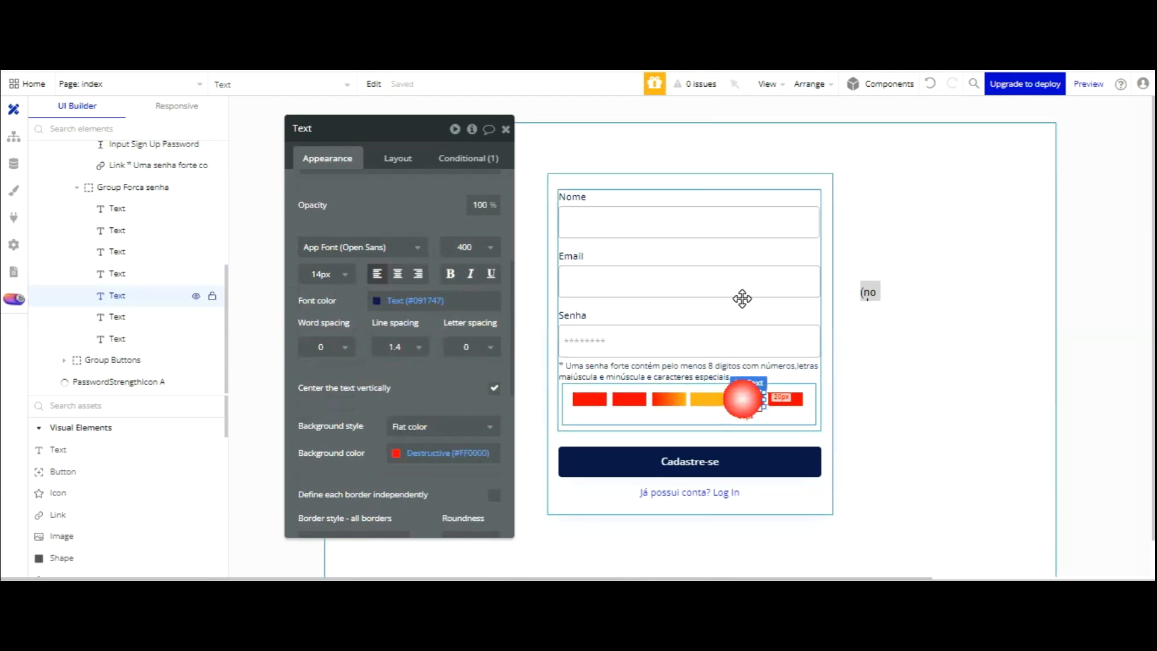
pyautogui.click(422, 426)
pyautogui.press('Down')
pyautogui.press('Return')
pyautogui.scroll(-3, 437, 290)
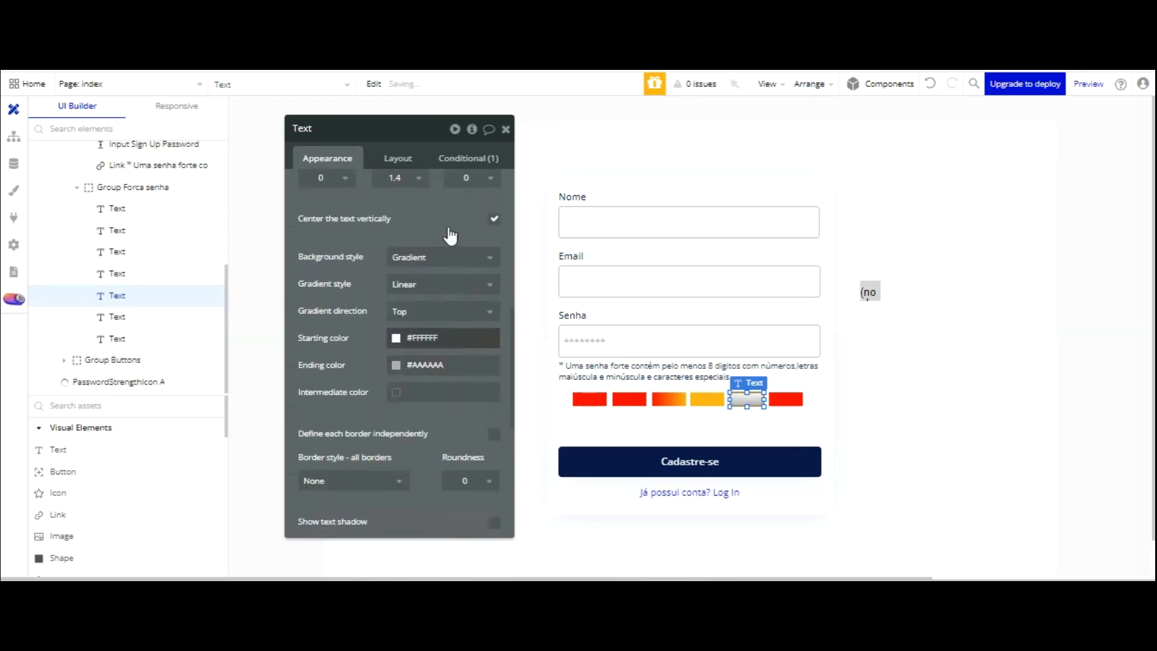
pyautogui.click(399, 312)
pyautogui.press('Down')
pyautogui.press('Down')
pyautogui.press('Down')
pyautogui.press('Return')
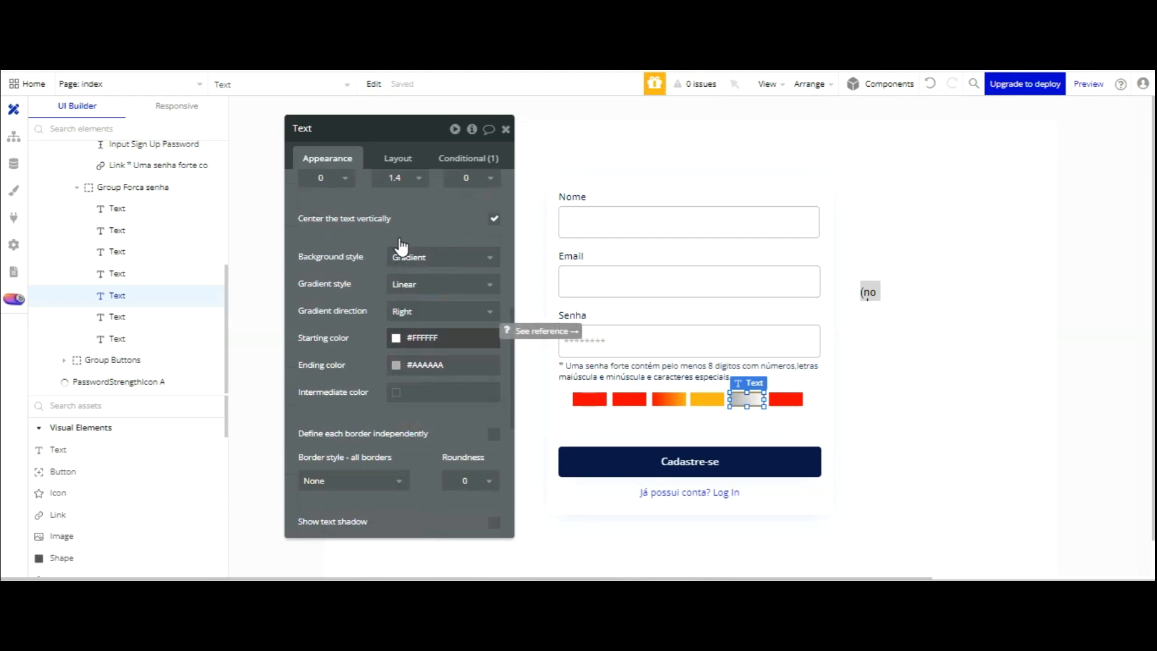
# - Make the fifth bar's gradient run from green Success to yellow Alert
pyautogui.click(402, 338)
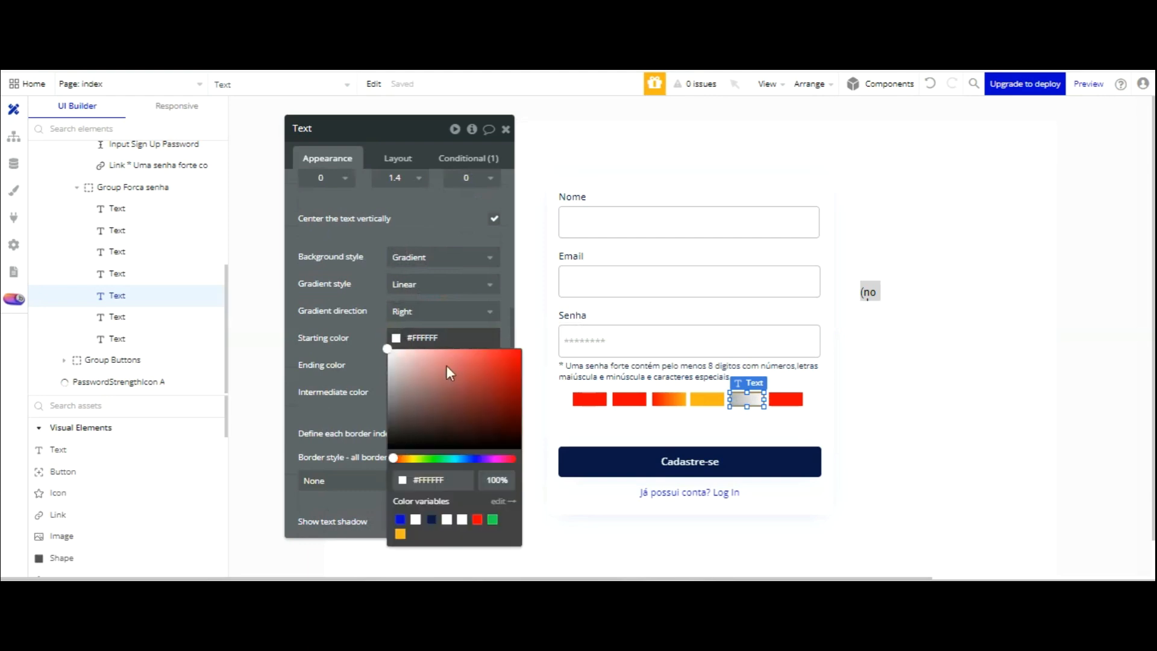
pyautogui.click(492, 519)
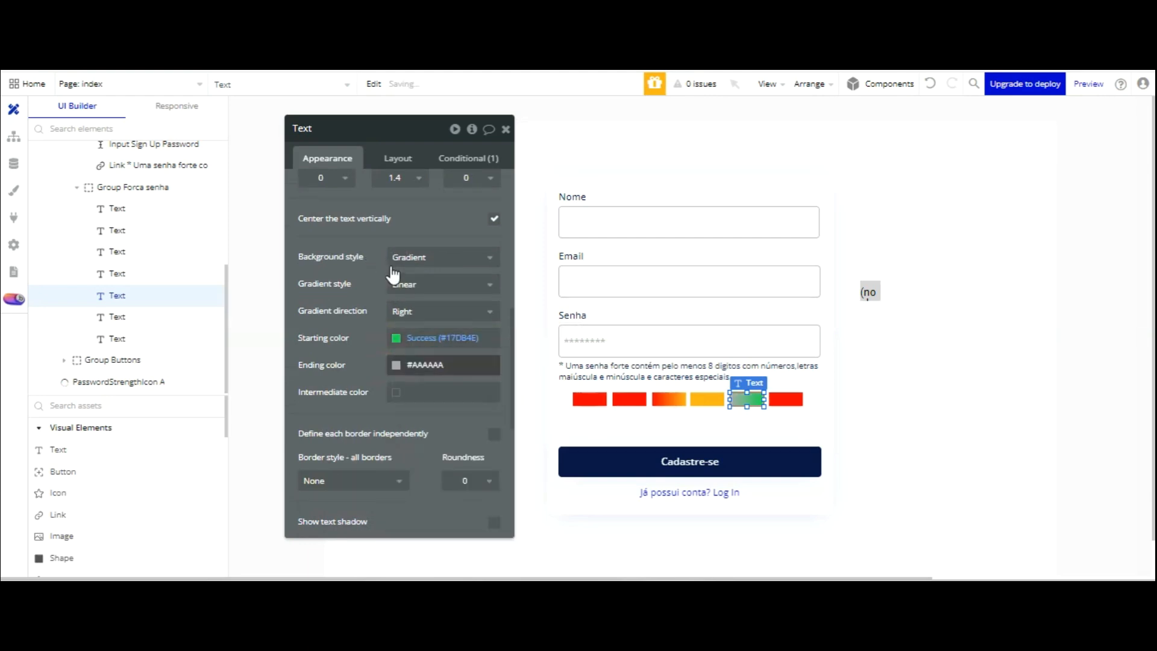
pyautogui.click(393, 364)
pyautogui.click(402, 561)
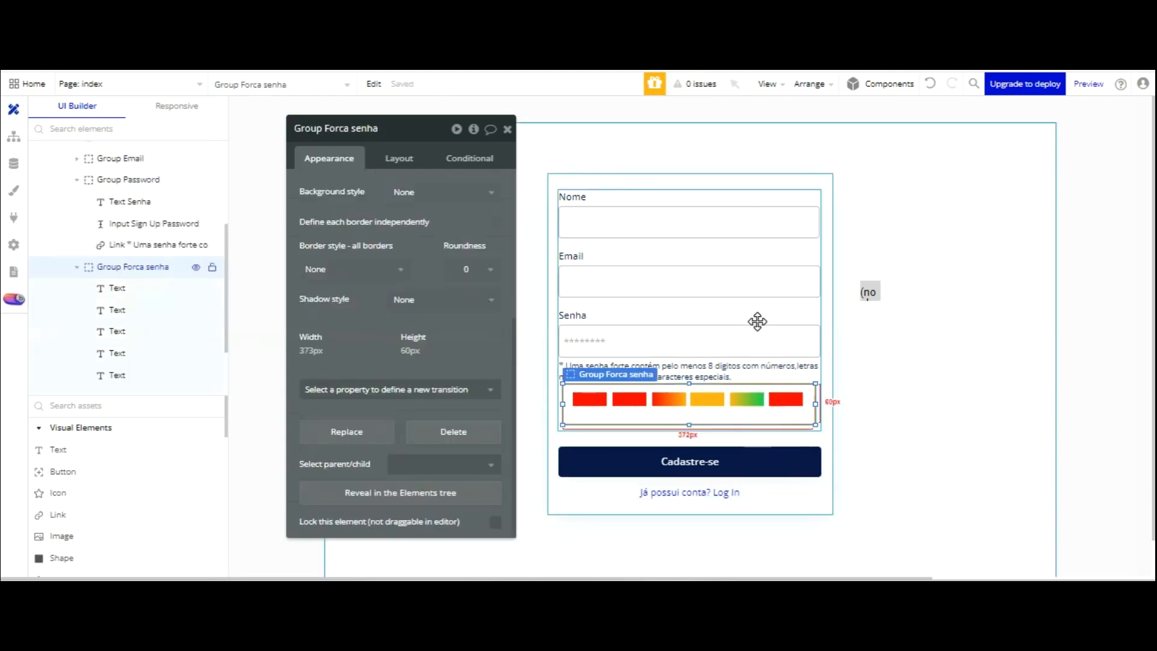
pyautogui.click(707, 399)
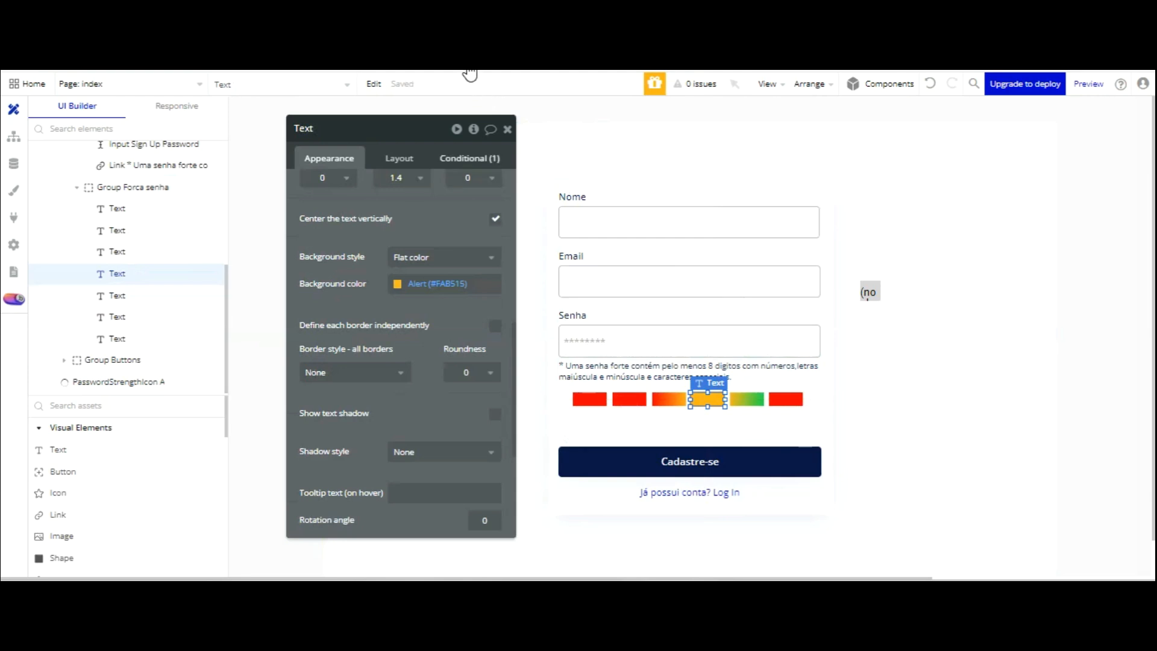
# - Set the fifth bar's visibility threshold to password strength ≥ 75
pyautogui.click(469, 158)
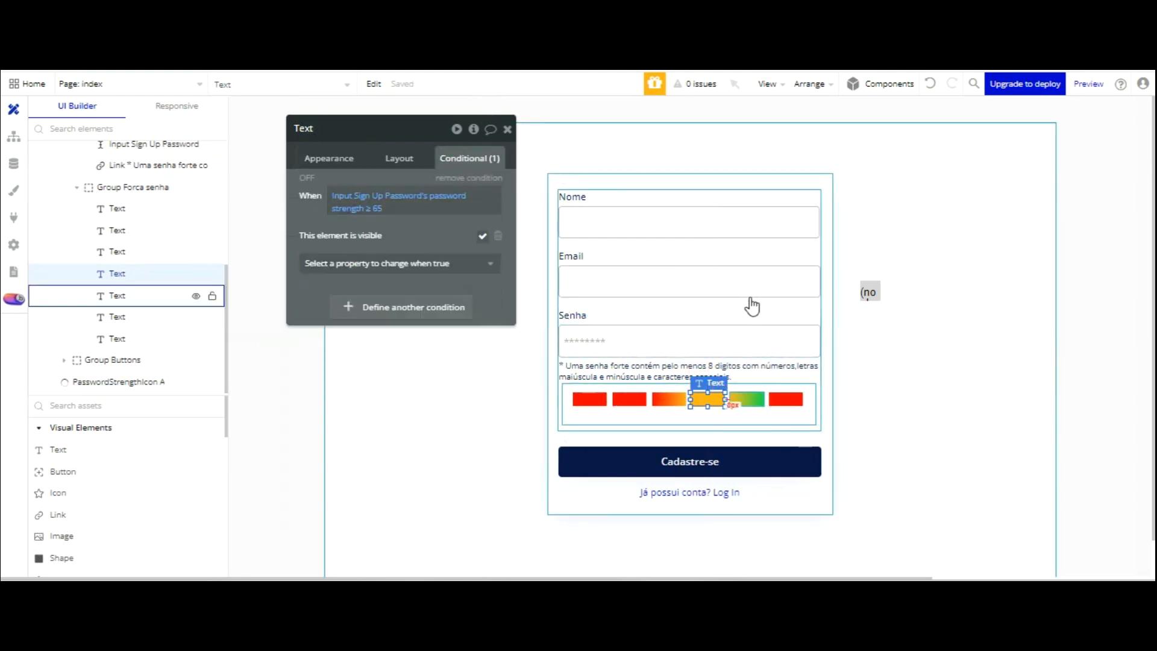
pyautogui.click(749, 399)
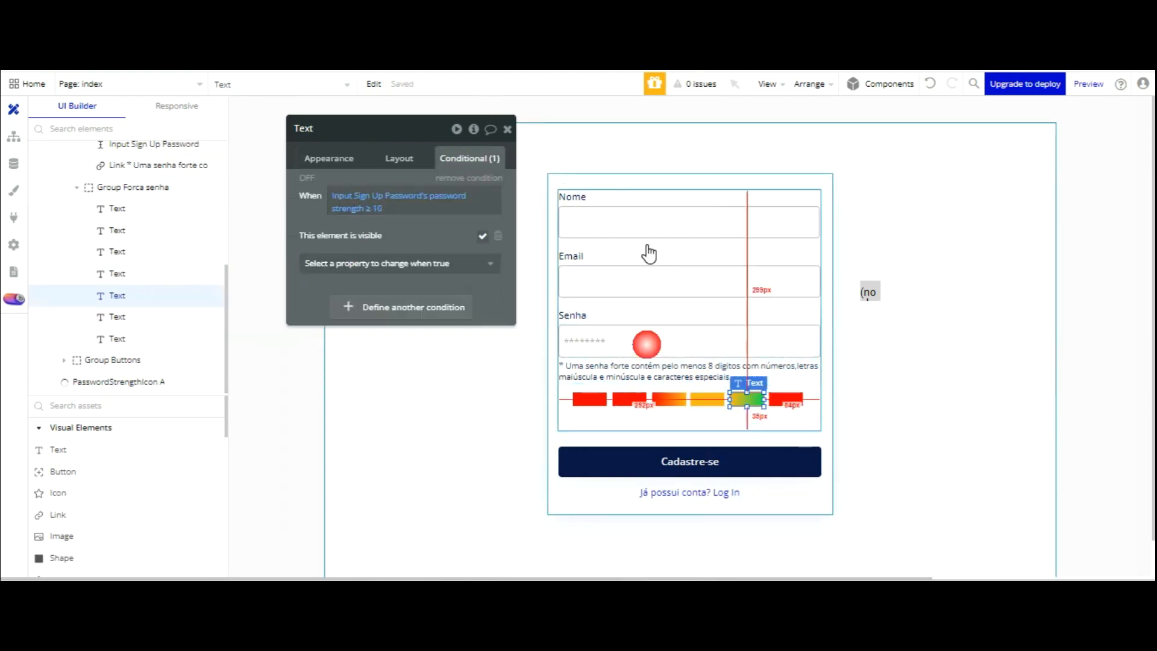
pyautogui.click(377, 208)
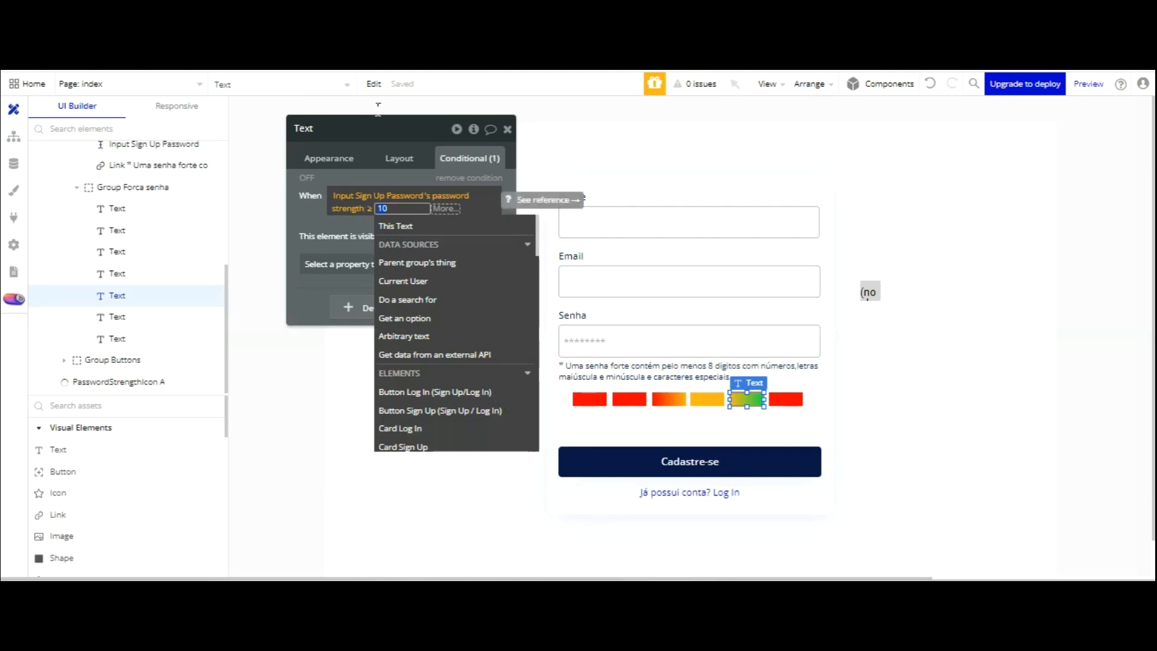
pyautogui.write('75')
pyautogui.click(342, 224)
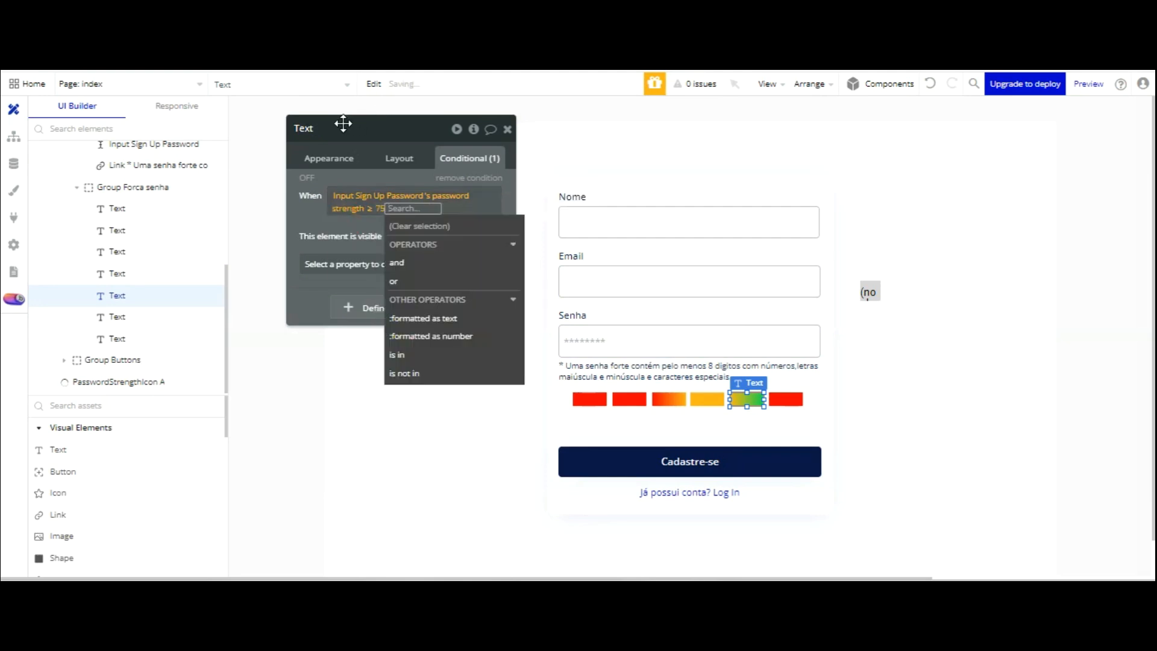
pyautogui.click(343, 124)
# - Set the rightmost bar's visibility threshold to password strength ≥ 85
pyautogui.click(794, 412)
pyautogui.click(786, 399)
pyautogui.click(379, 208)
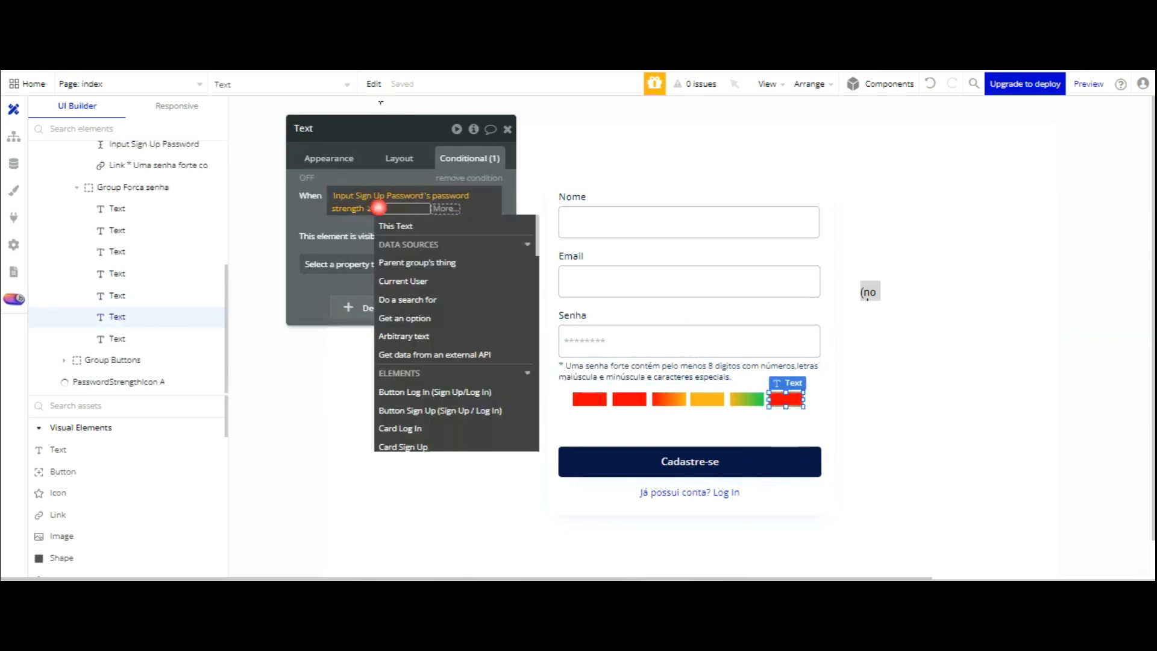
pyautogui.write('85')
pyautogui.click(350, 226)
pyautogui.click(349, 226)
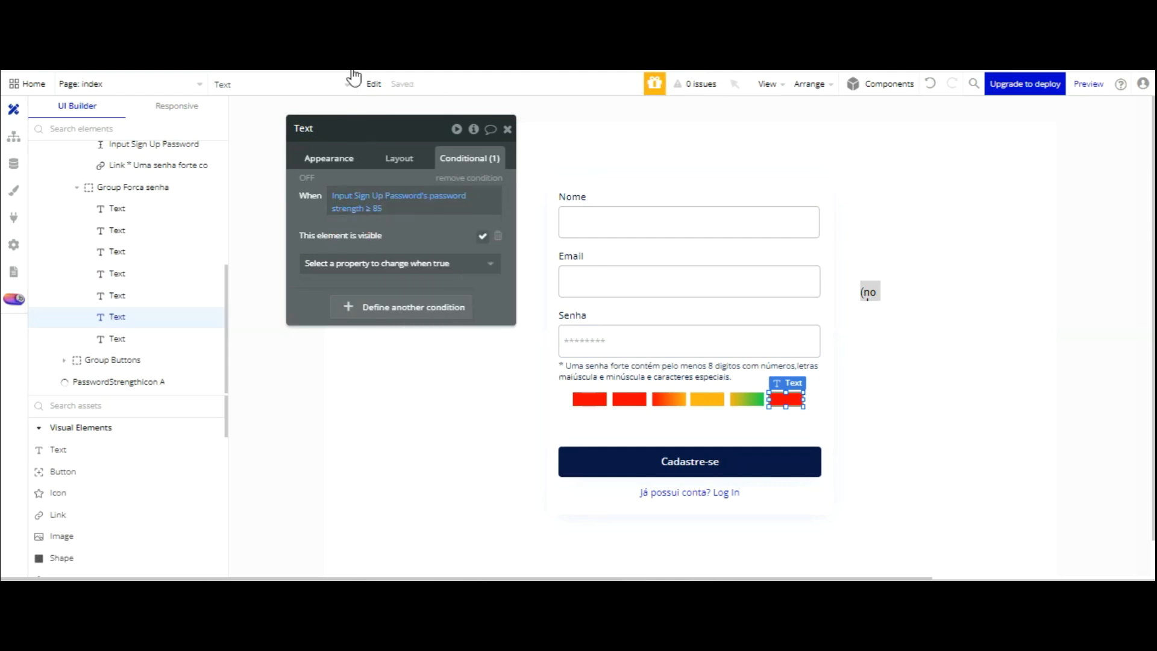
# - Give the rightmost bar a flat green Success (#17DB4E) background
pyautogui.click(344, 159)
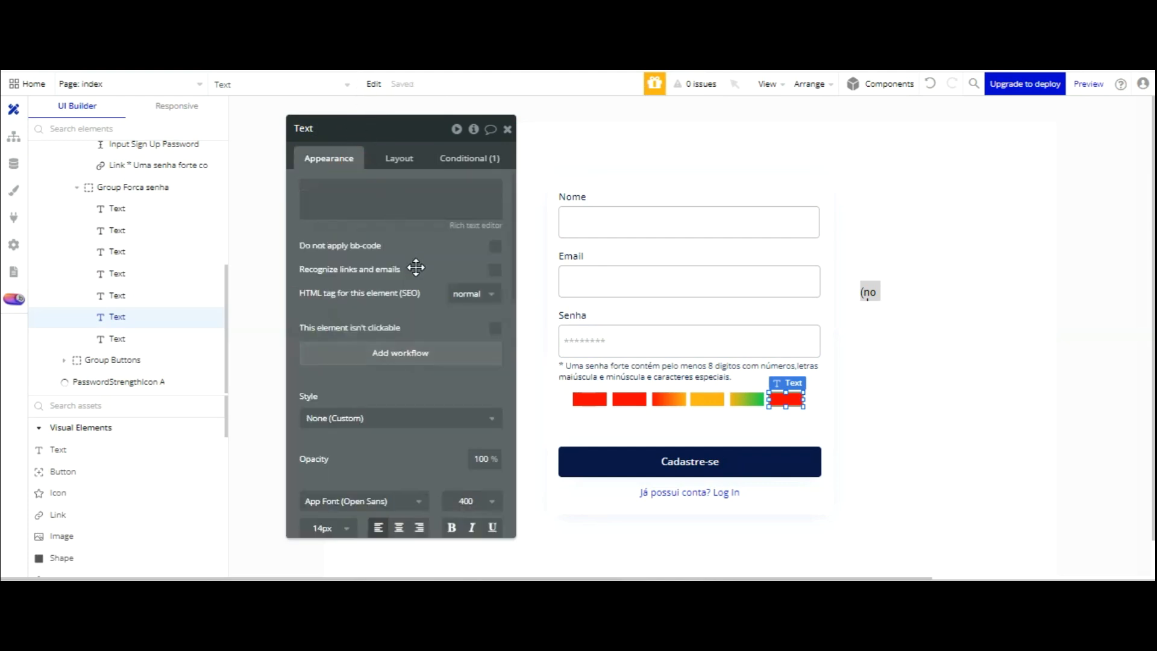
pyautogui.scroll(-5, 458, 325)
pyautogui.click(440, 453)
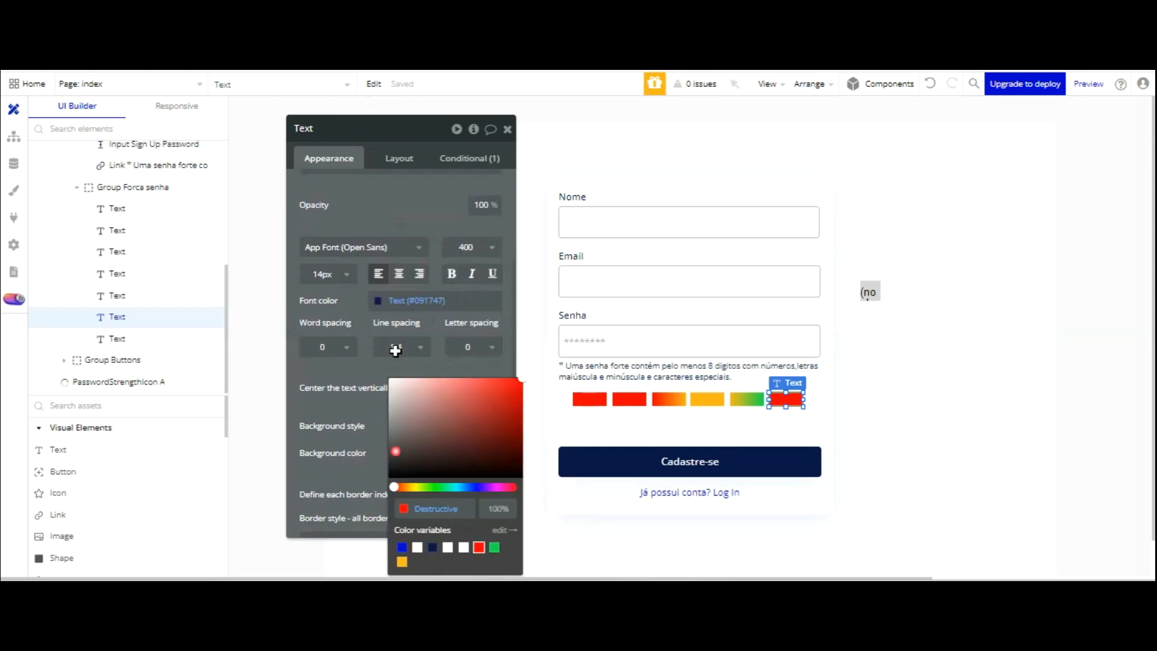
pyautogui.click(494, 547)
pyautogui.click(372, 275)
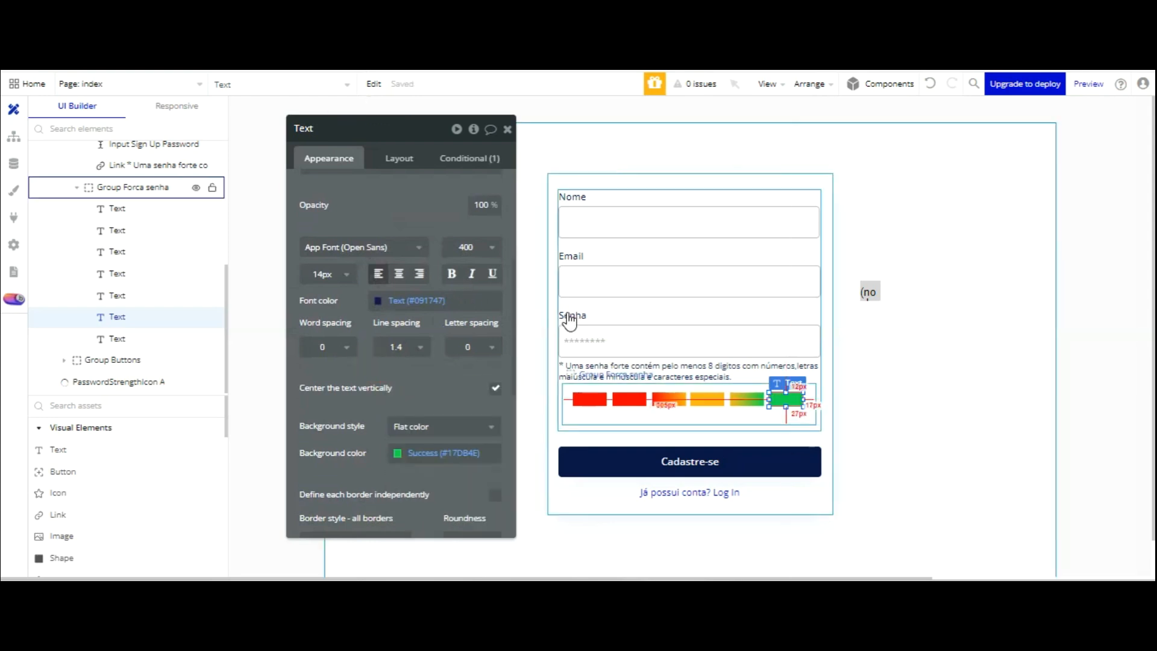
pyautogui.click(398, 155)
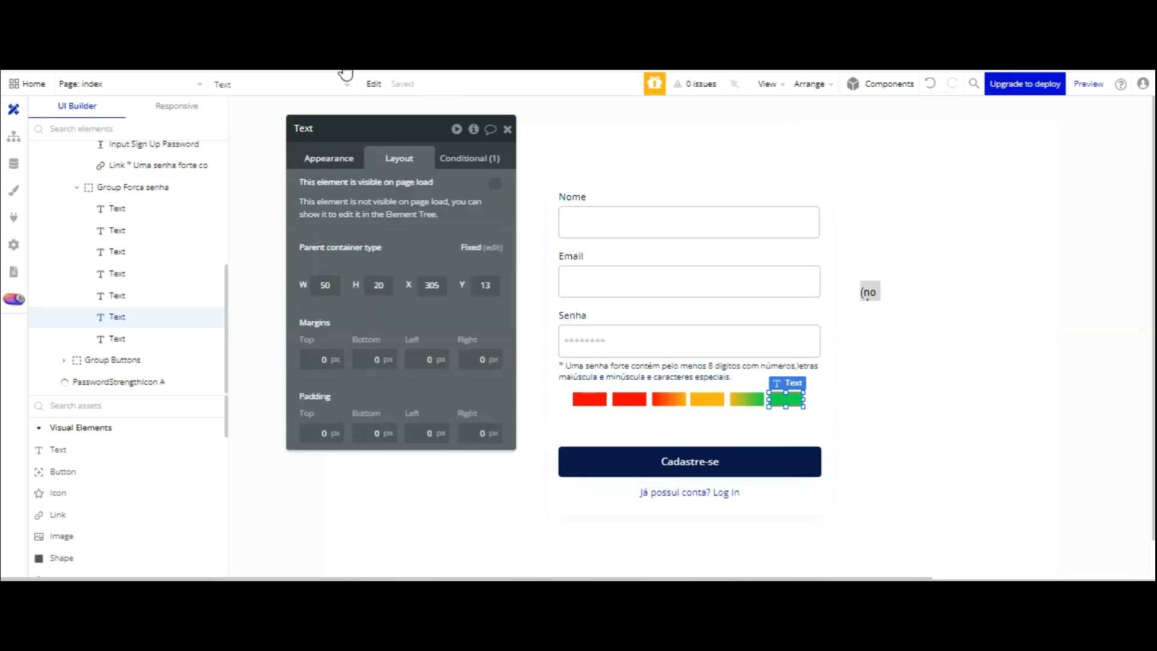
# - Make the copied text element 120 px wide and move it beneath the bar row
pyautogui.click(469, 158)
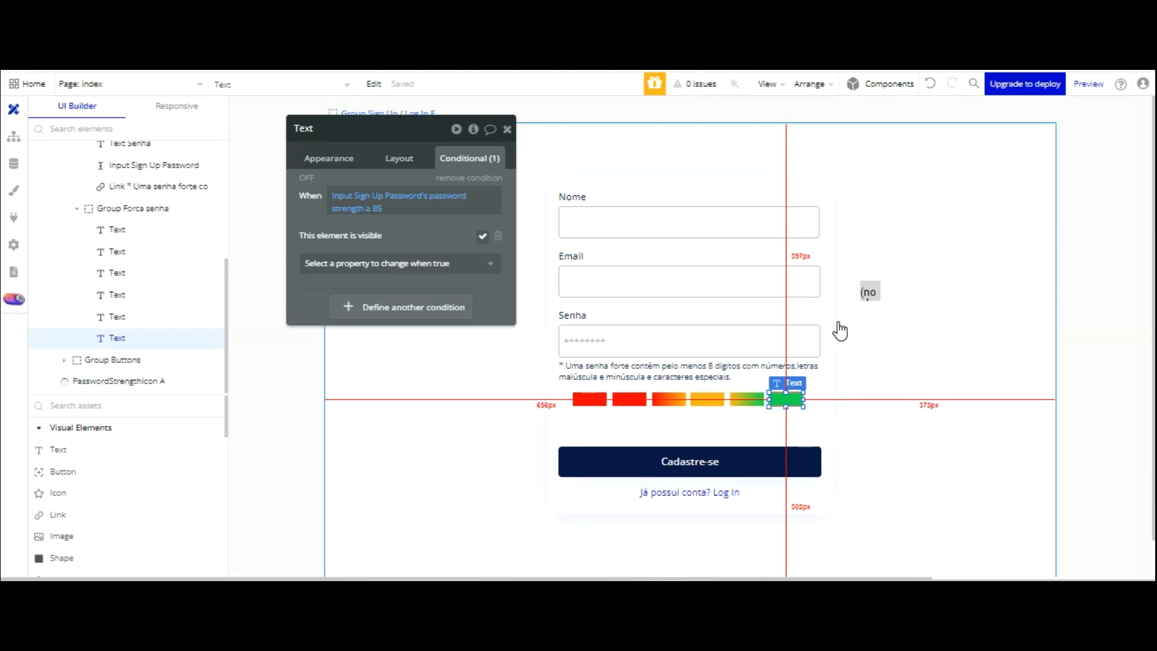
pyautogui.hotkey('shift', 'Right')
pyautogui.hotkey('shift', 'Down')
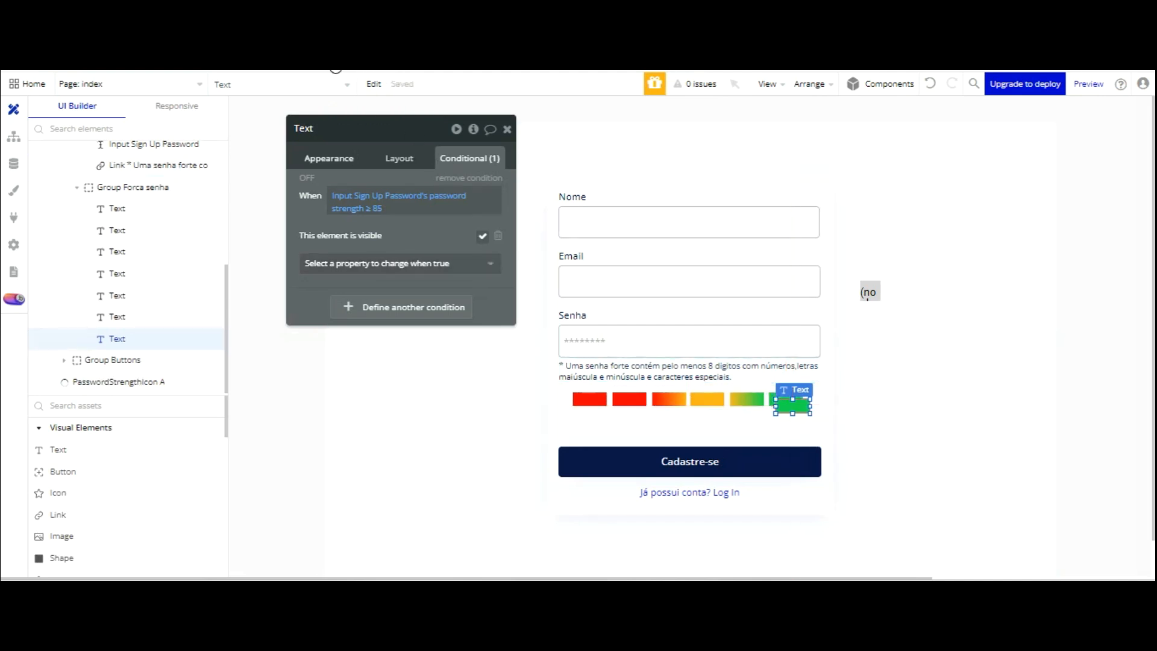
pyautogui.click(331, 158)
pyautogui.click(396, 158)
pyautogui.click(330, 285)
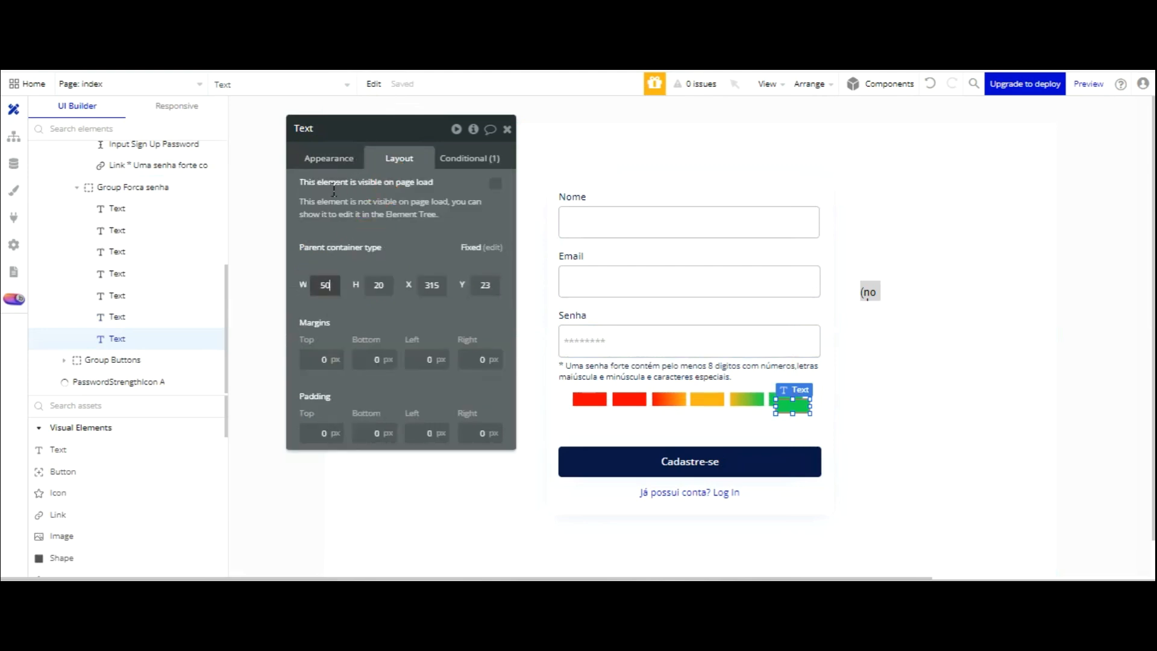
pyautogui.write('120')
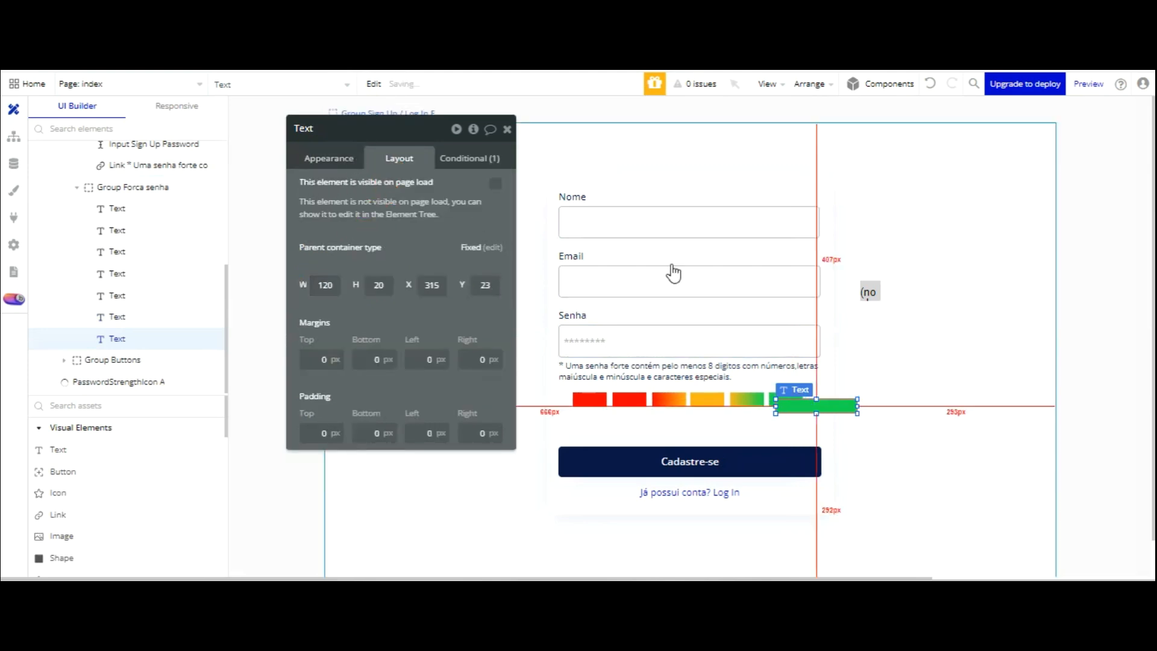
pyautogui.moveTo(837, 306); pyautogui.dragTo(780, 310)
pyautogui.press('Down')
pyautogui.press('Down')
pyautogui.press('Down')
pyautogui.press('Down')
pyautogui.press('Down')
pyautogui.press('Down')
pyautogui.press('Down')
pyautogui.press('Down')
pyautogui.press('Down')
pyautogui.press('Down')
pyautogui.press('Down')
pyautogui.press('Down')
pyautogui.press('Down')
pyautogui.press('Down')
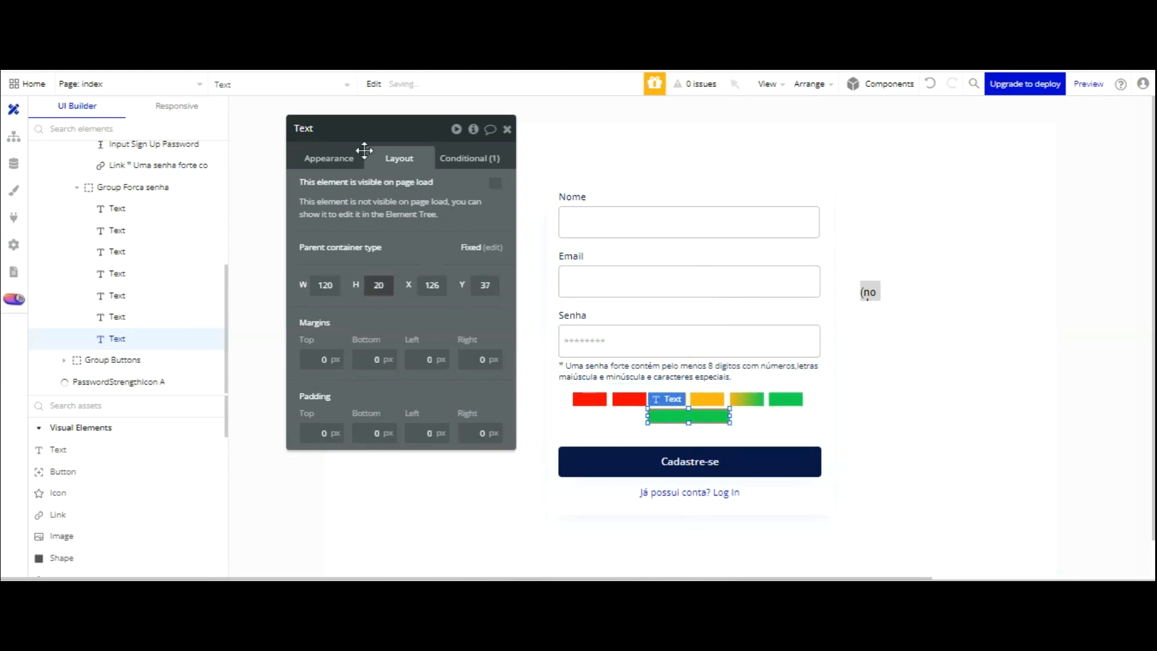
# - Centre the element's text and set its background style to None
pyautogui.click(336, 159)
pyautogui.scroll(-5, 482, 271)
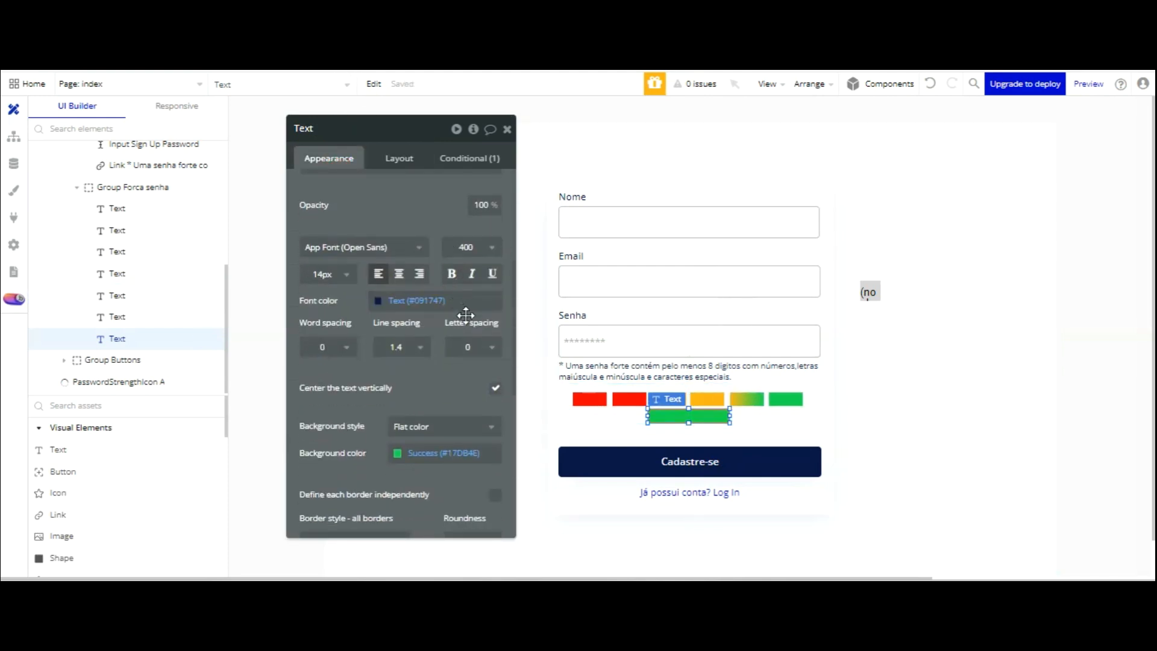
pyautogui.click(398, 272)
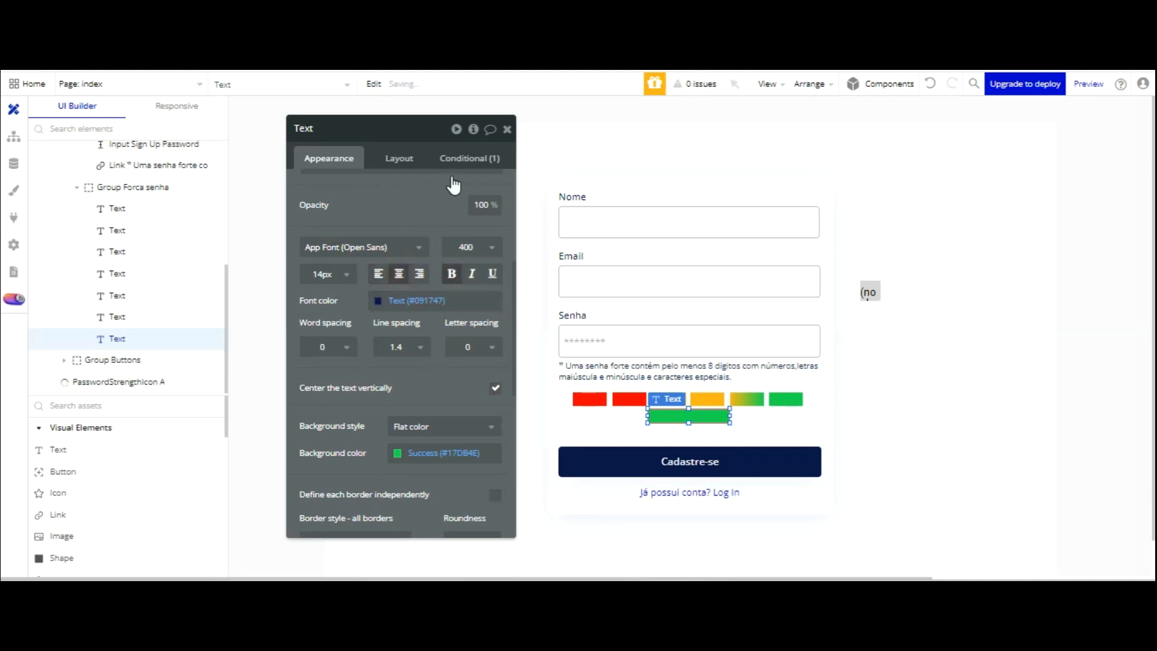
pyautogui.click(421, 426)
pyautogui.click(413, 468)
pyautogui.click(431, 352)
pyautogui.click(465, 158)
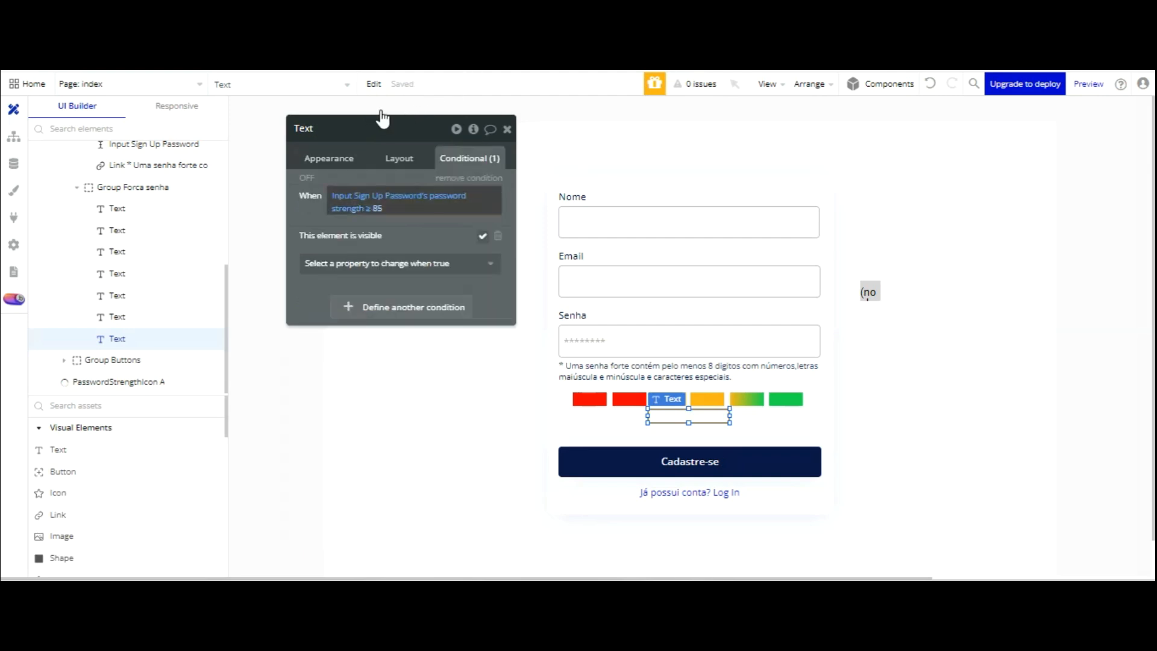
# - Adjust the label condition's strength threshold and remove its old visibility rule
pyautogui.click(375, 207)
pyautogui.write('25')
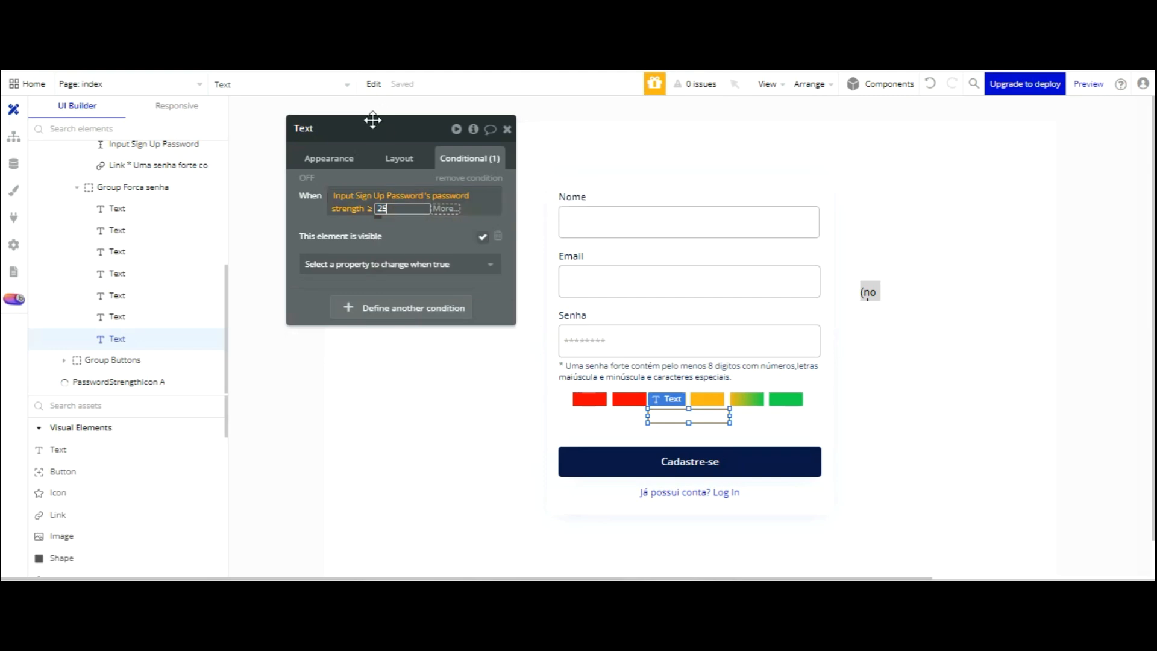
pyautogui.press('Return')
pyautogui.click(361, 125)
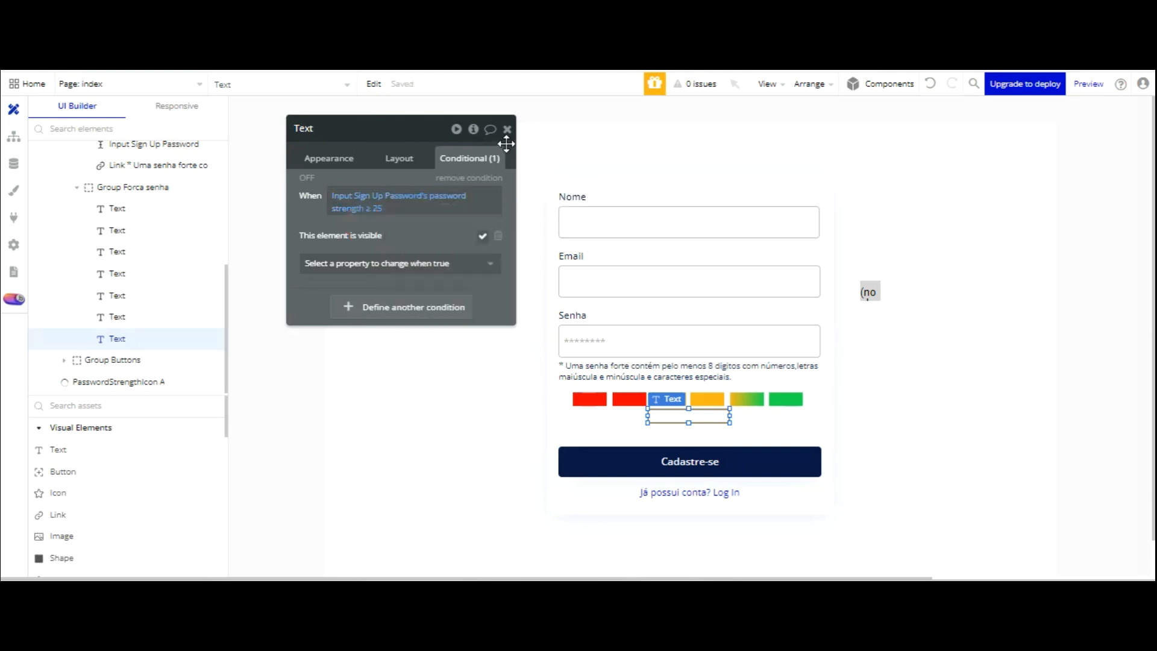
pyautogui.click(498, 236)
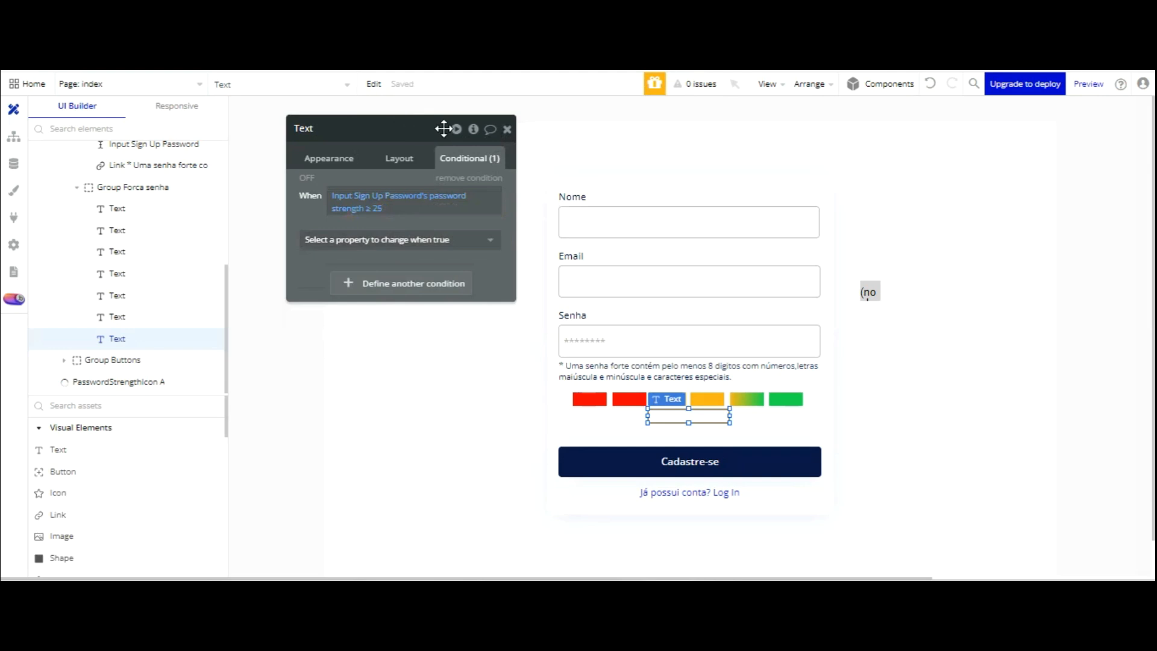
pyautogui.click(399, 157)
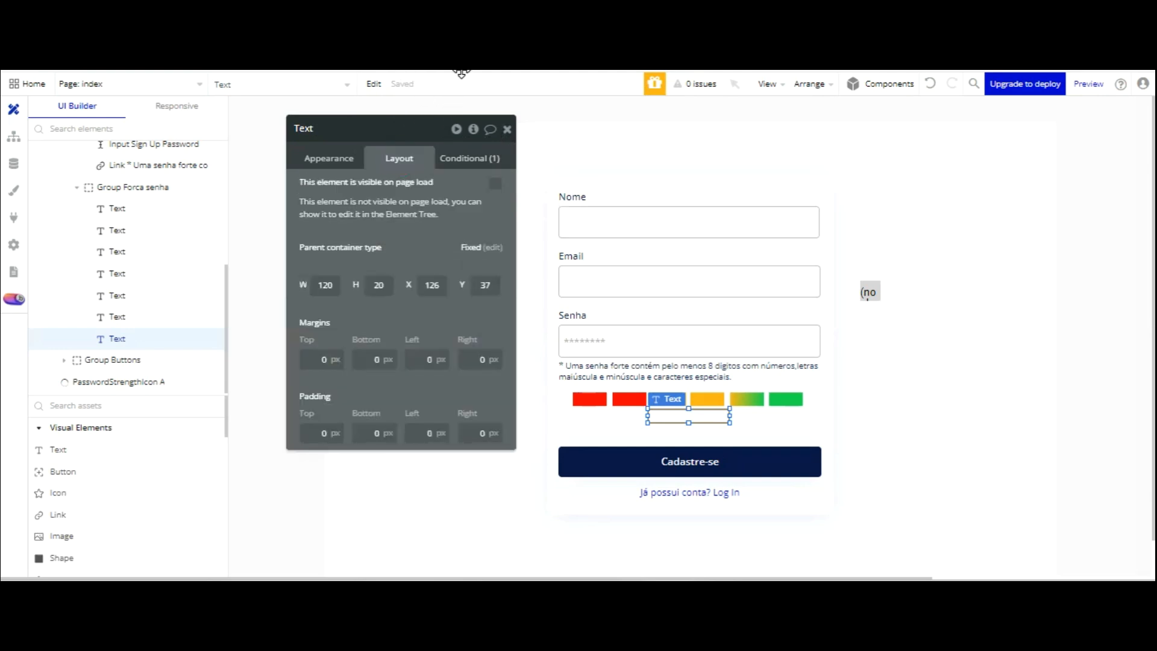
pyautogui.click(464, 158)
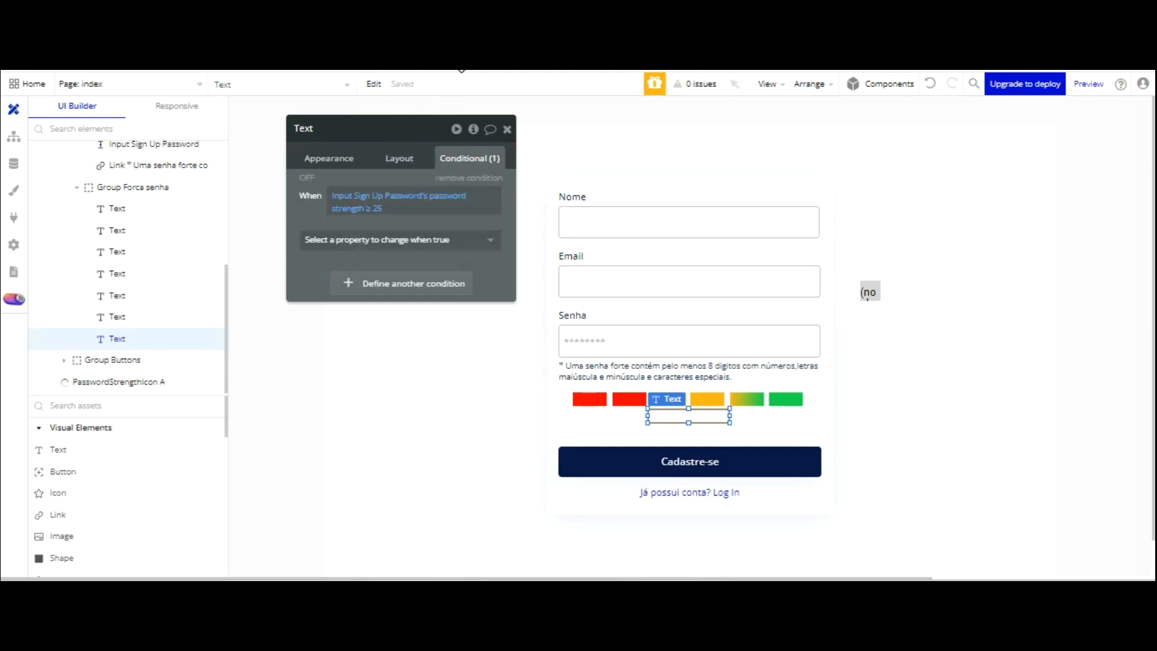
pyautogui.press('Return')
pyautogui.click(378, 126)
# - Make the condition change the label's text to 'Senha Fraca'
pyautogui.click(337, 239)
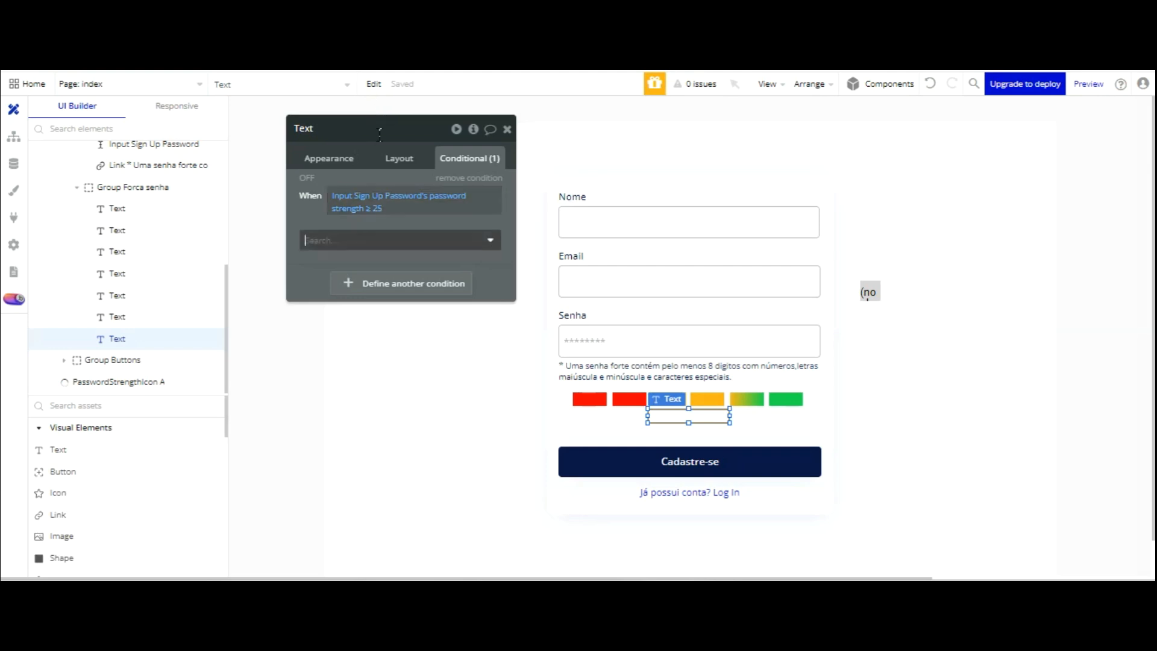
pyautogui.click(318, 301)
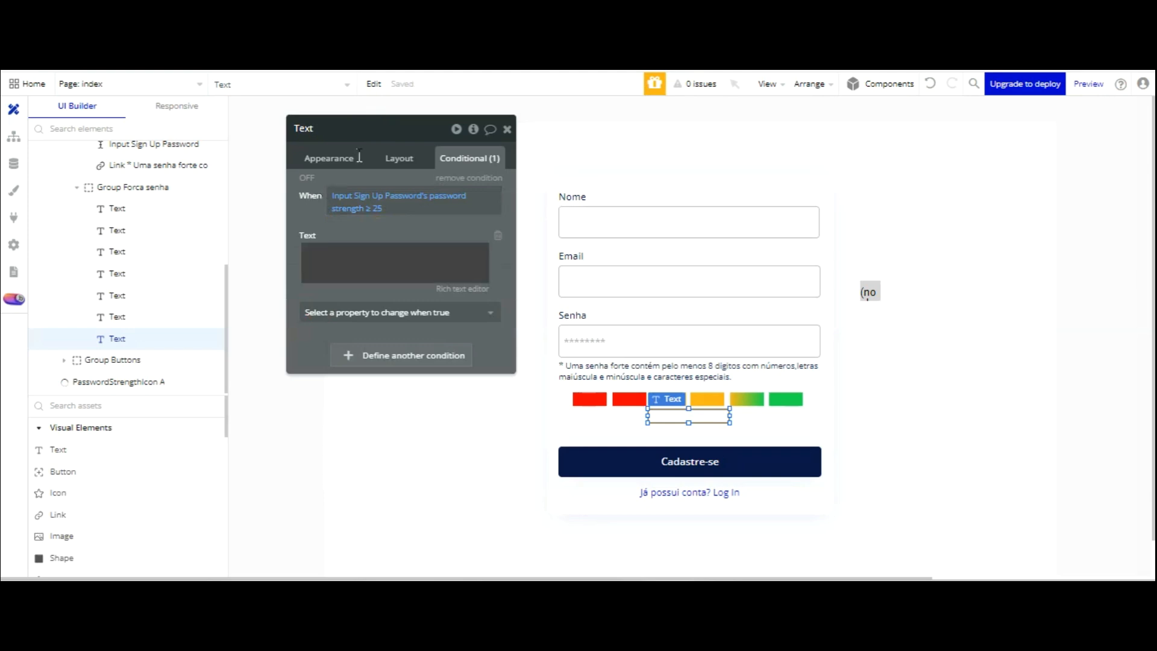
pyautogui.click(355, 257)
pyautogui.write('Ser')
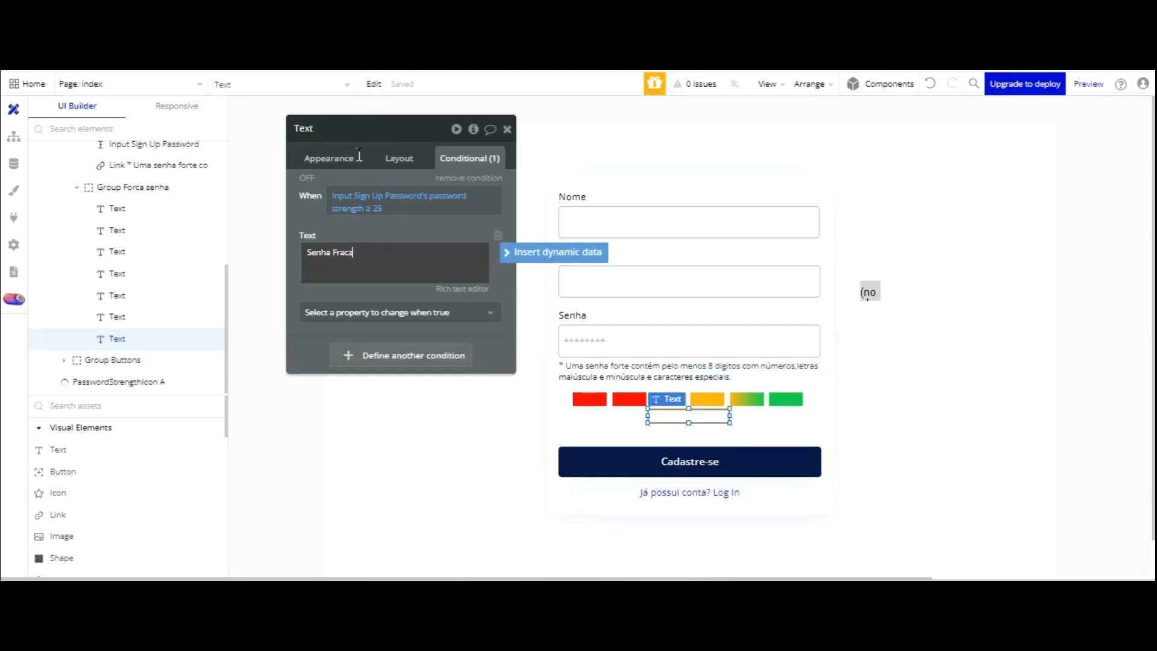
pyautogui.click(379, 118)
# - Set the strength threshold to 10 and make the label visible when it holds
pyautogui.click(379, 209)
pyautogui.write('10')
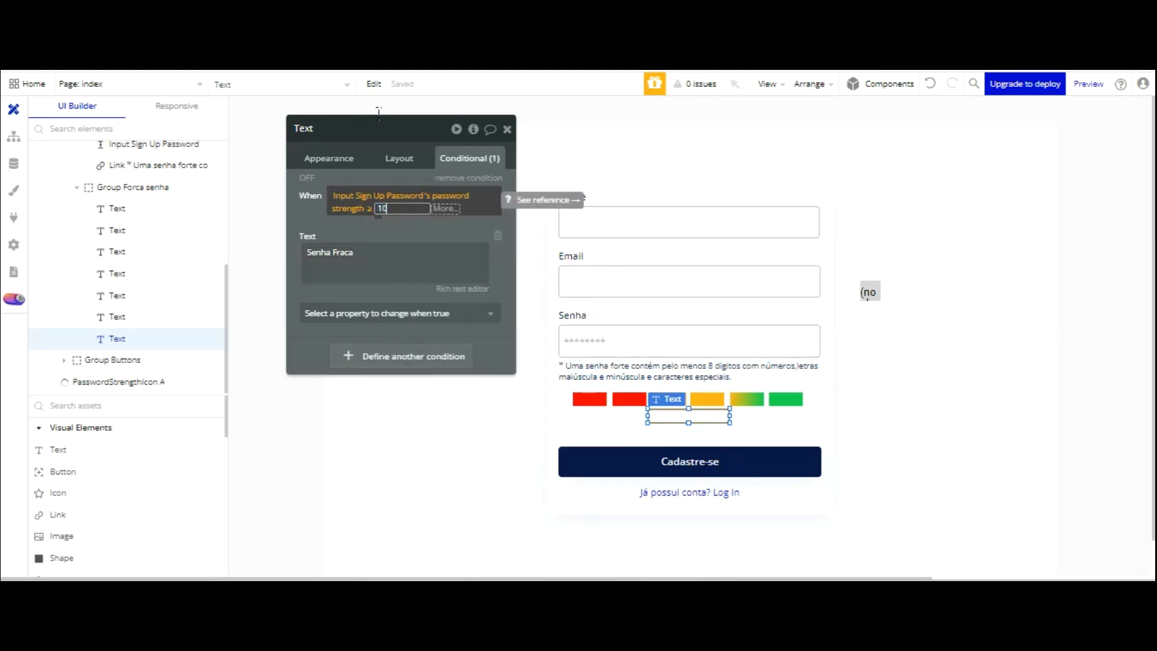
pyautogui.click(367, 126)
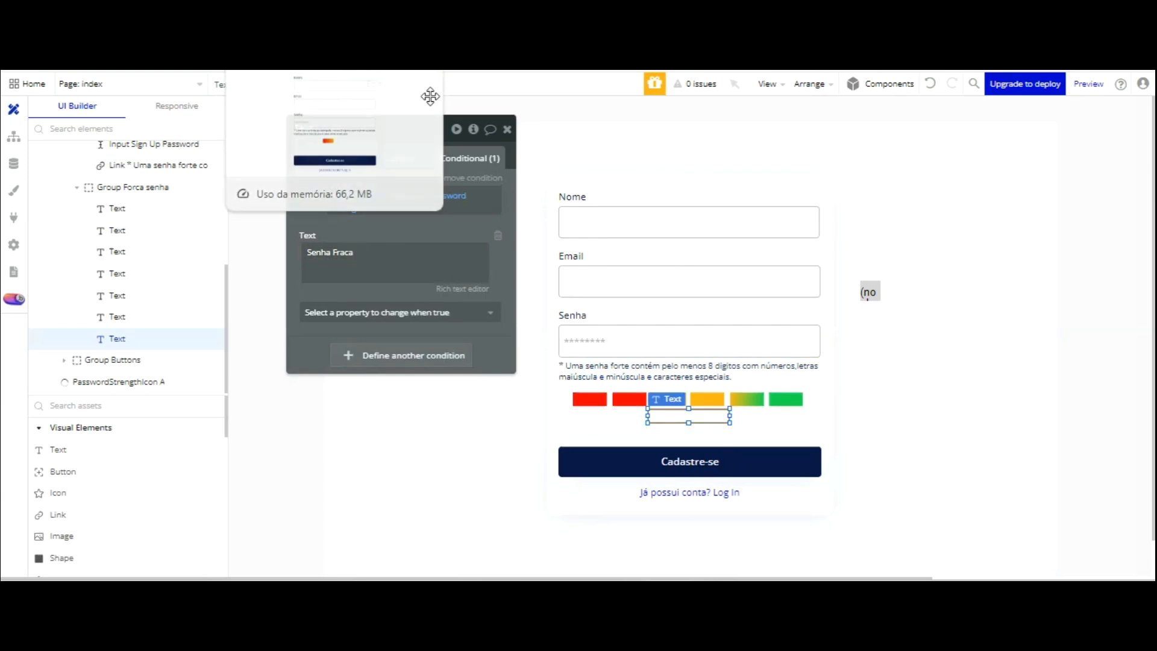
pyautogui.click(416, 312)
pyautogui.click(415, 329)
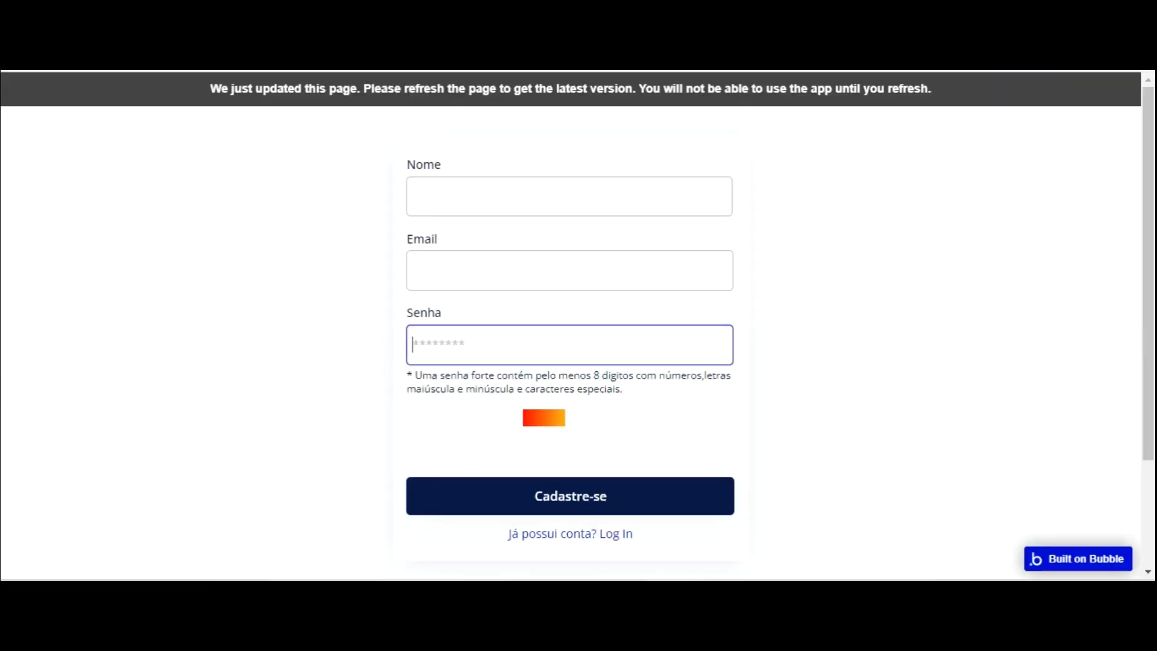
# - Reload the preview and enter a two-character password in Senha to see the red bar and Senha Fraca
pyautogui.click(357, 98)
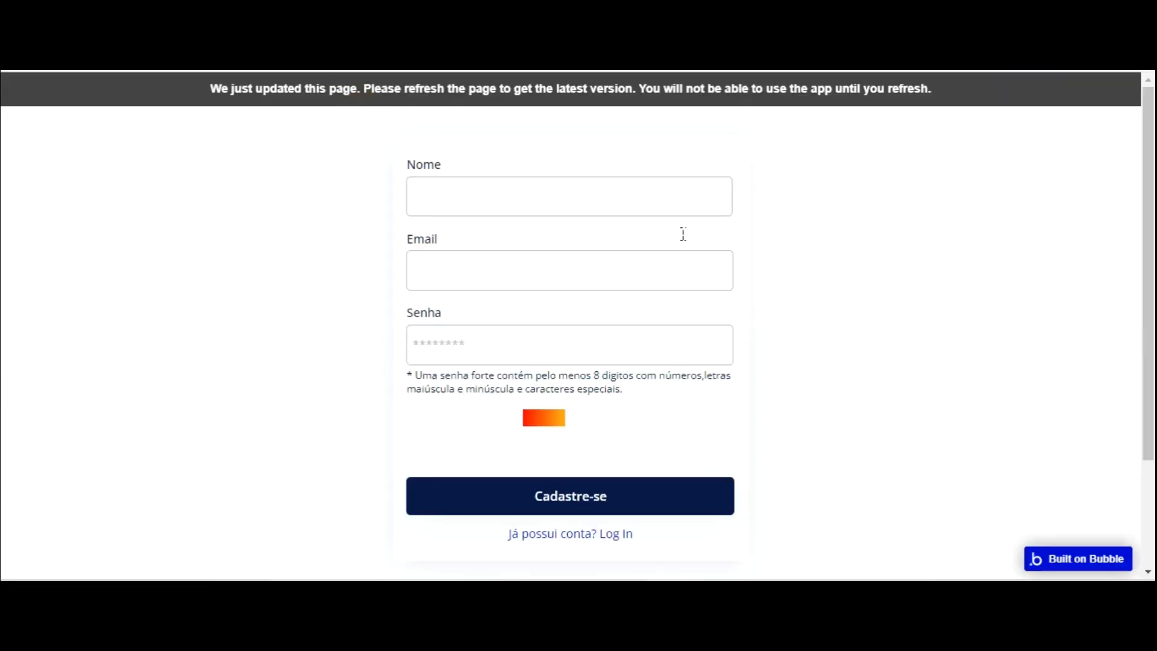
pyautogui.press('F5')
pyautogui.click(516, 347)
pyautogui.write('12')
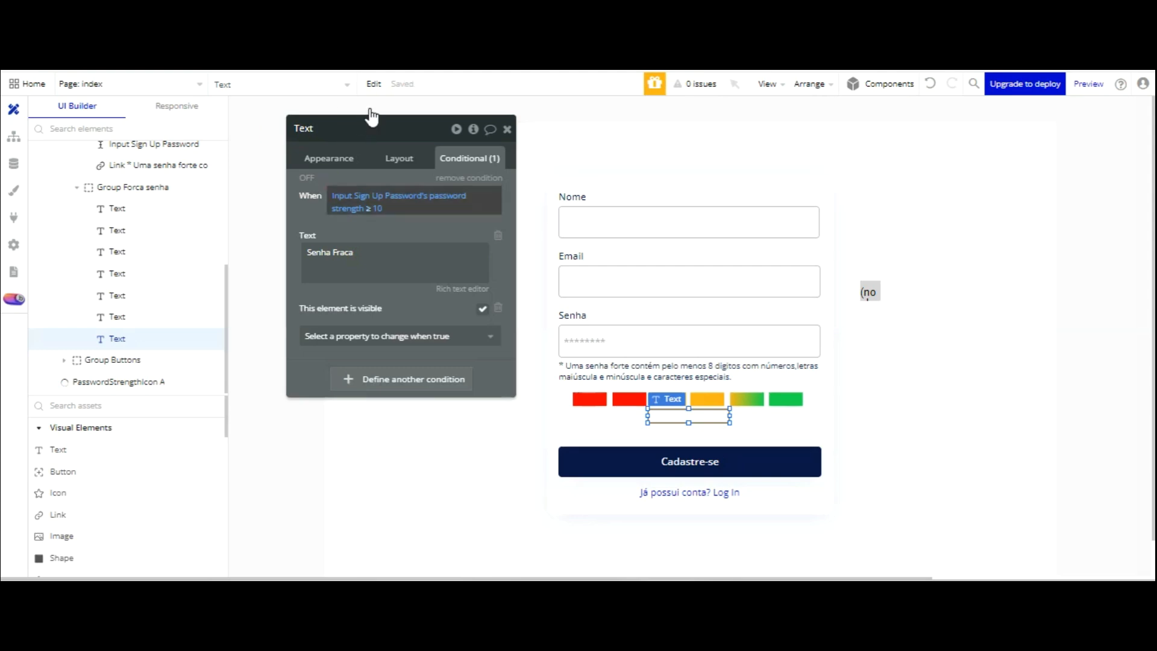
# - Change the Senha Fraca condition's operator to less than or equal
pyautogui.click(369, 207)
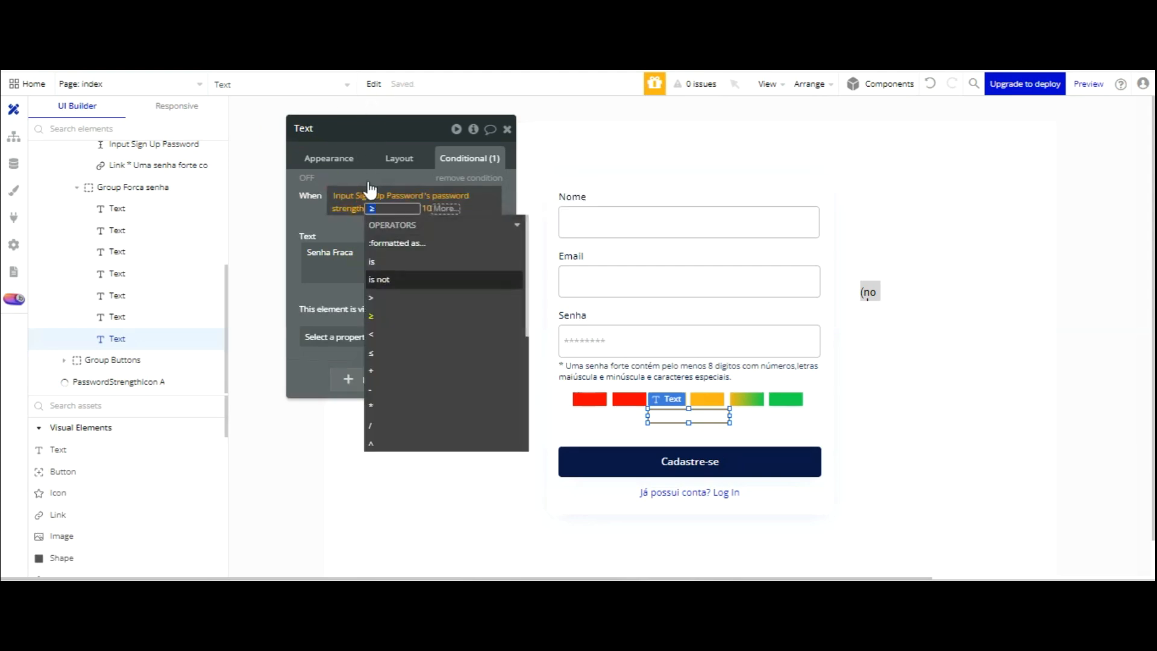
pyautogui.click(372, 353)
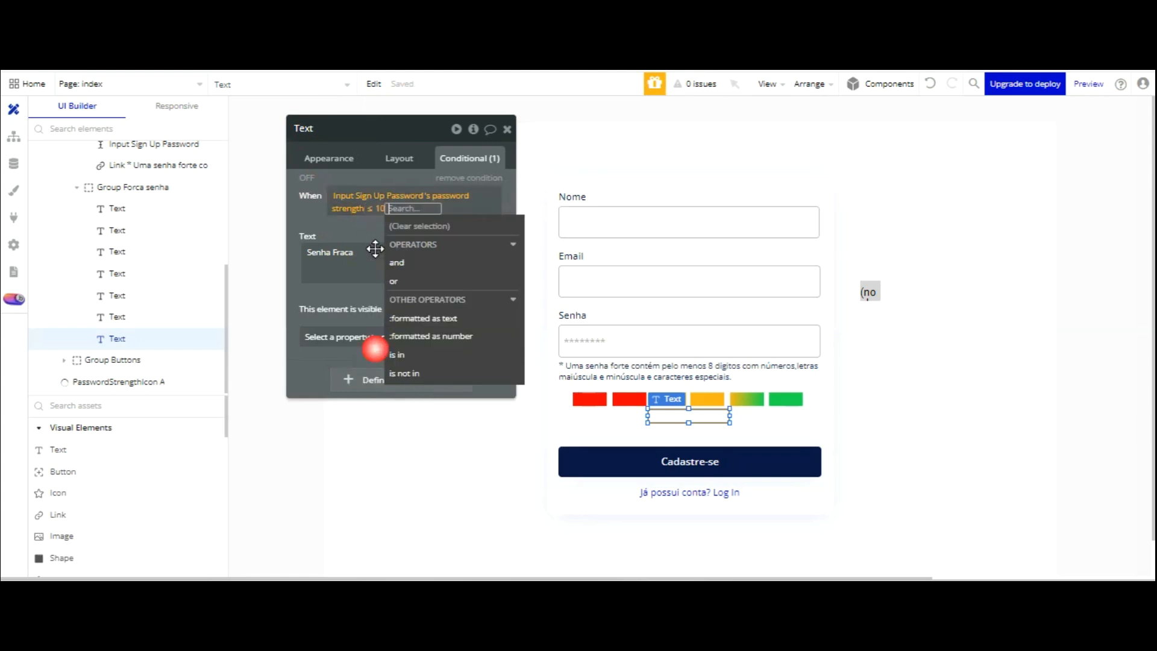
pyautogui.click(357, 228)
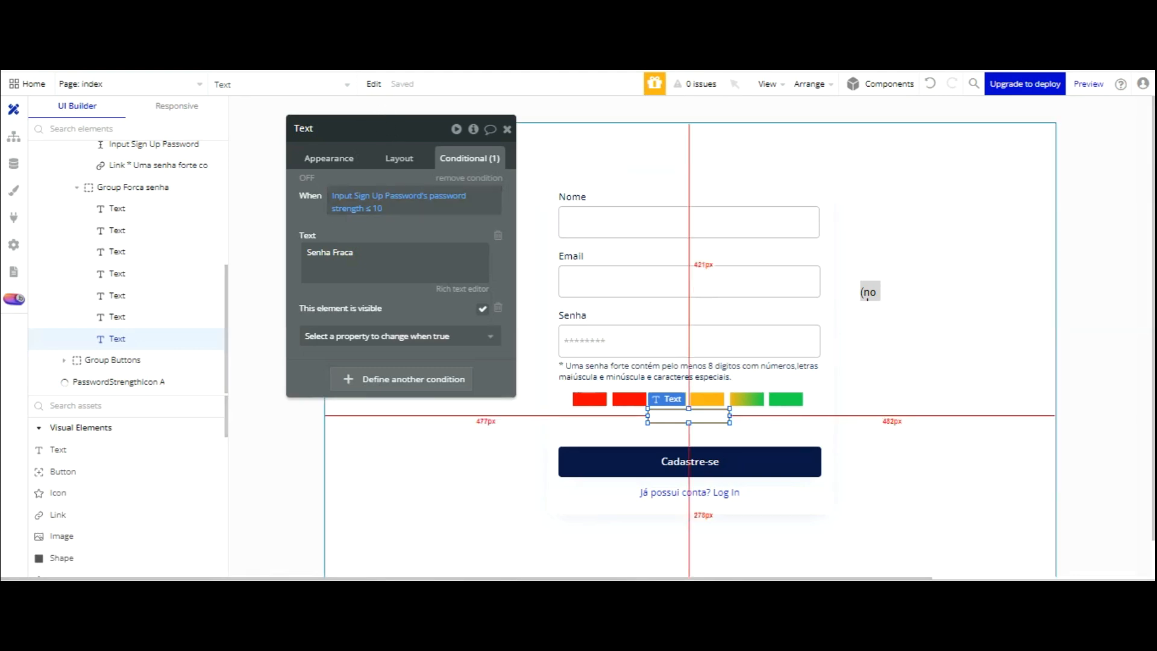
# - Undo back to ≥ 10 and copy the condition's When expression
pyautogui.click(930, 83)
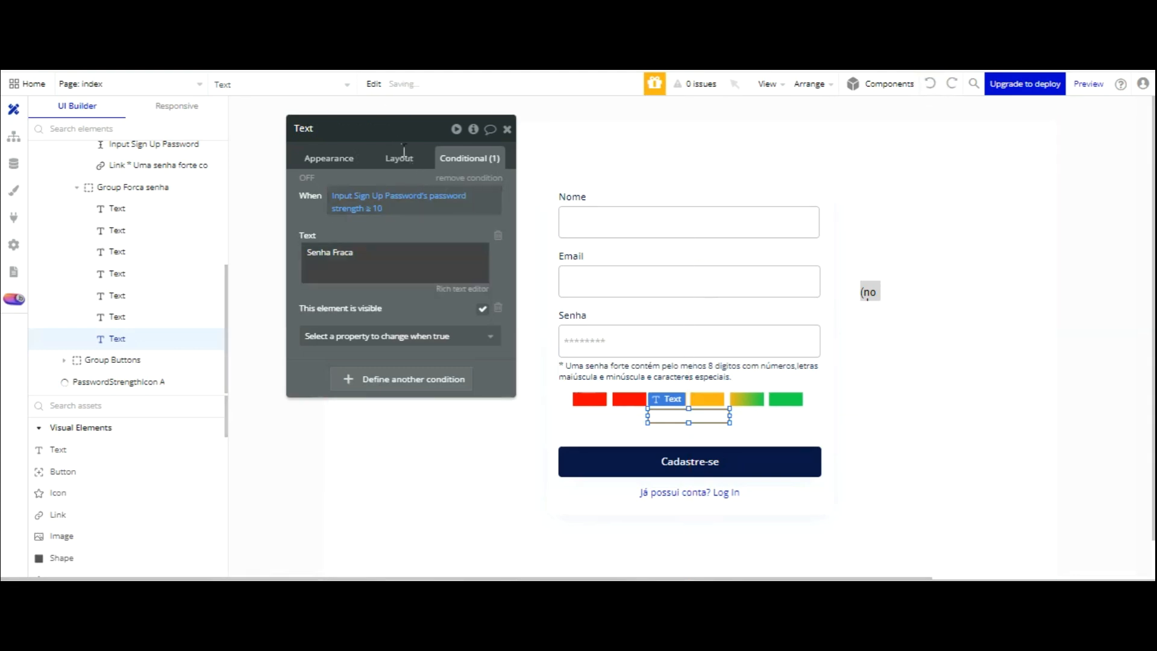
pyautogui.rightClick(383, 196)
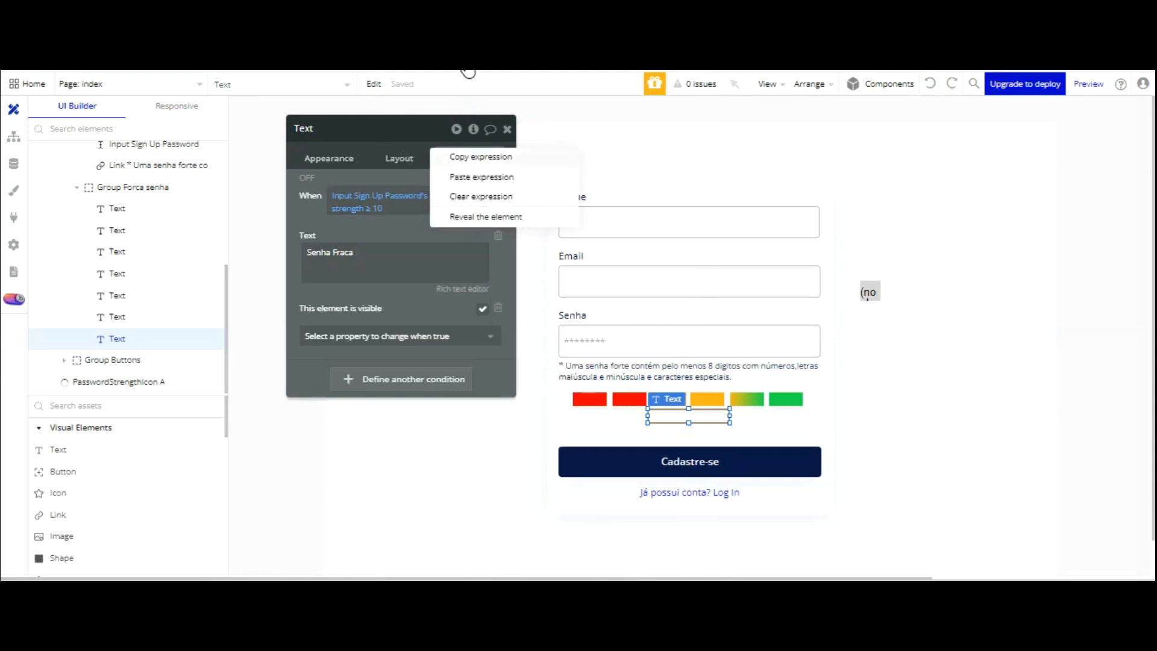
pyautogui.click(470, 157)
# - Add a second label condition using the pasted strength expression
pyautogui.click(412, 384)
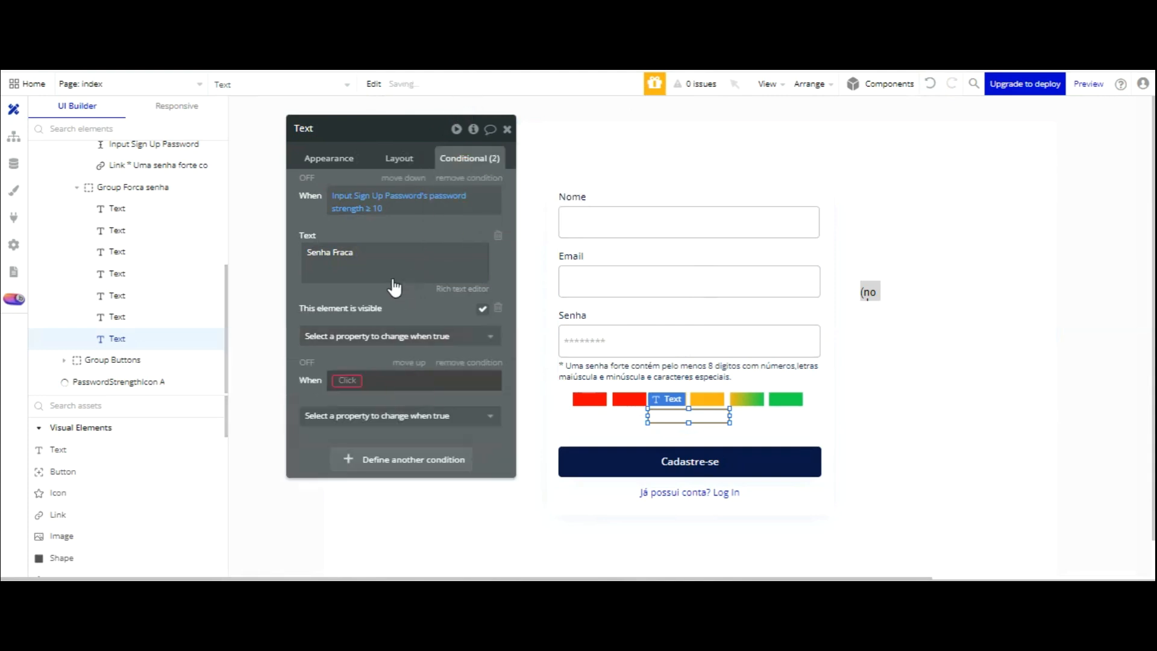
pyautogui.rightClick(398, 376)
pyautogui.click(488, 359)
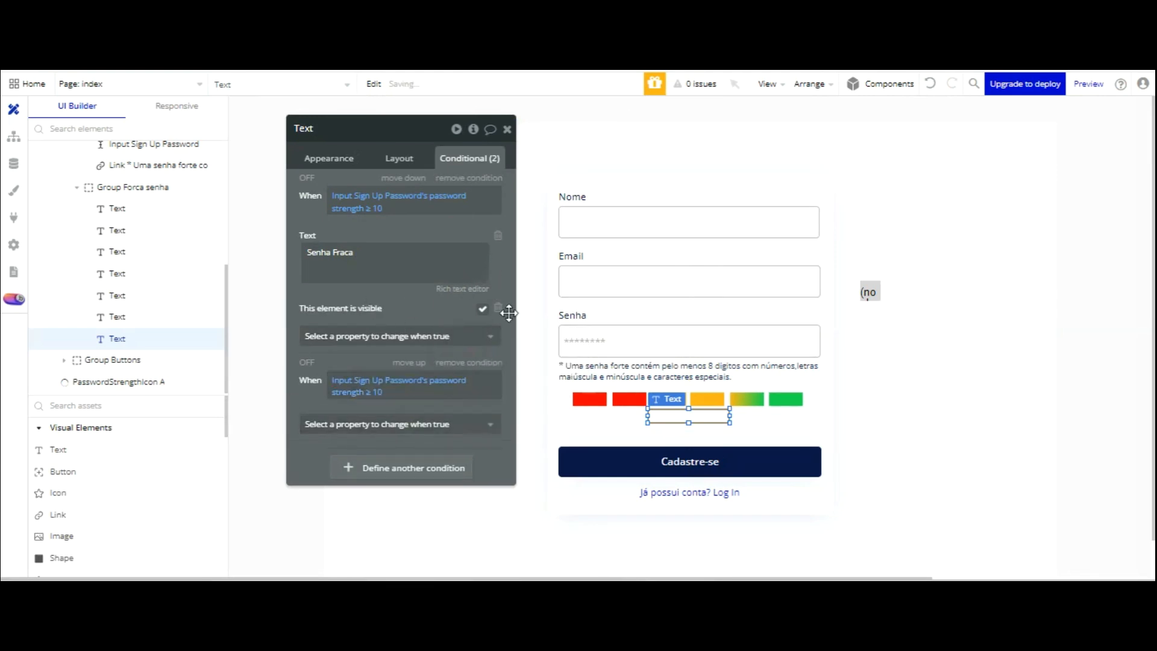
pyautogui.click(704, 399)
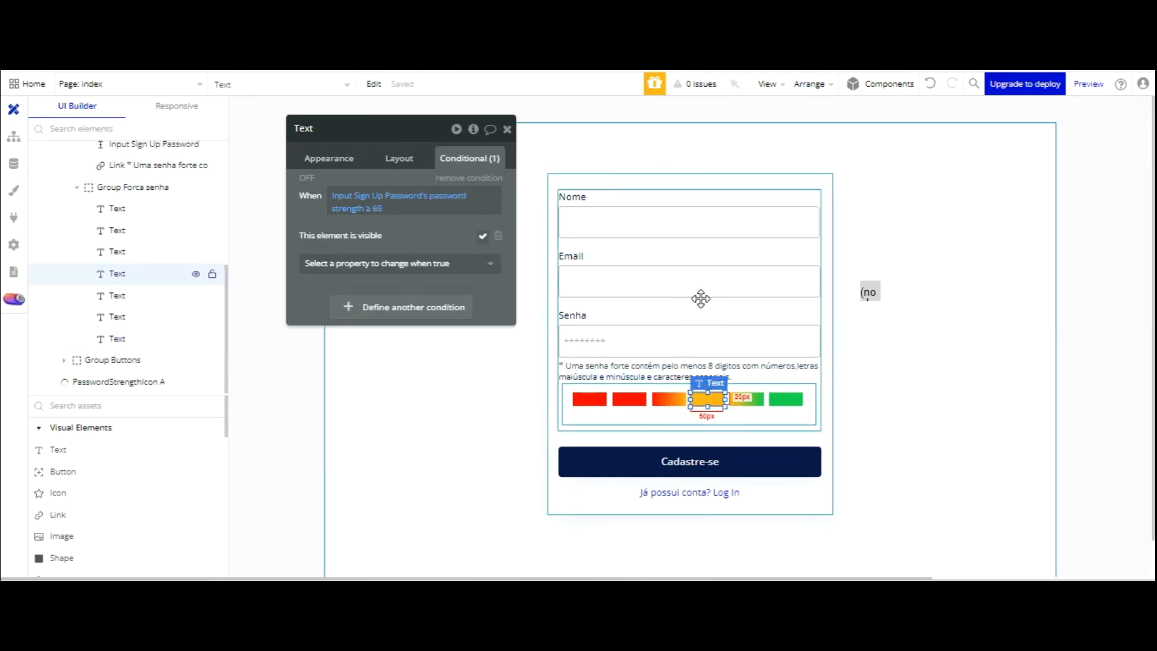
pyautogui.click(668, 399)
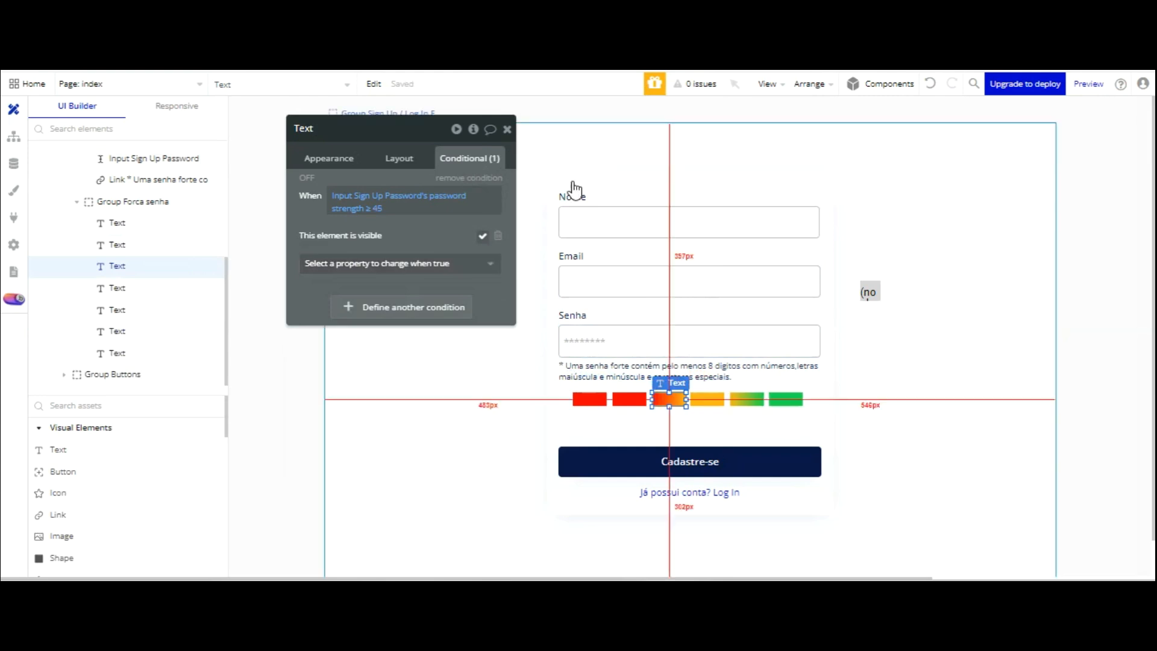
pyautogui.click(677, 414)
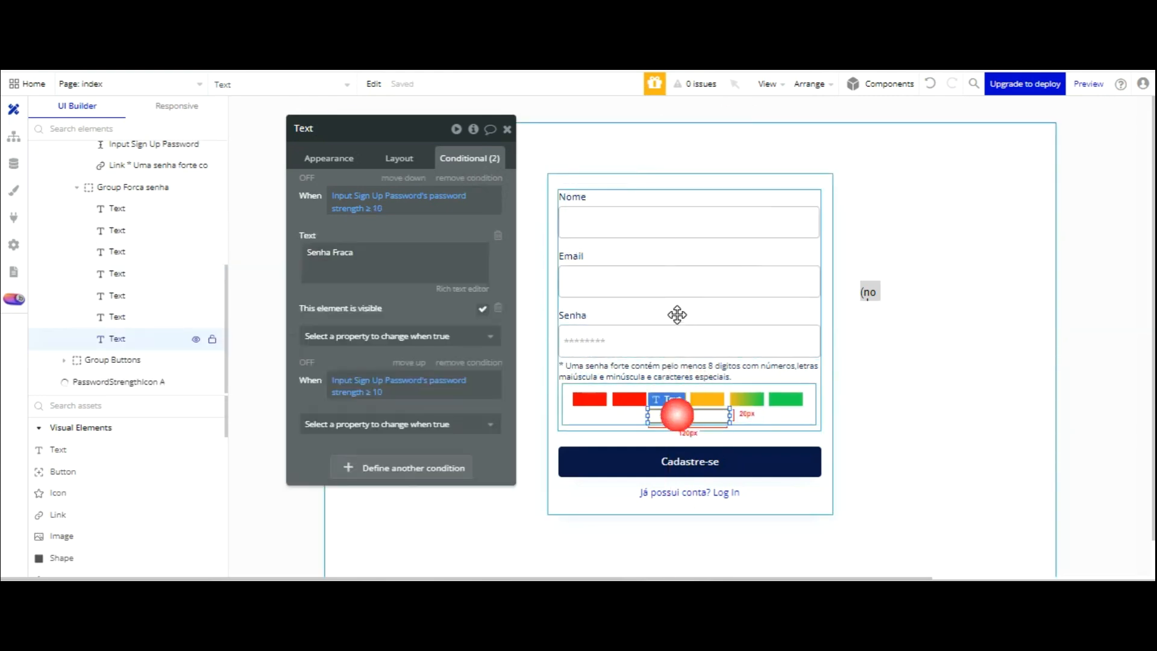
# - Set the second condition to strength ≥ 45 with the text 'Senha Media'
pyautogui.click(381, 391)
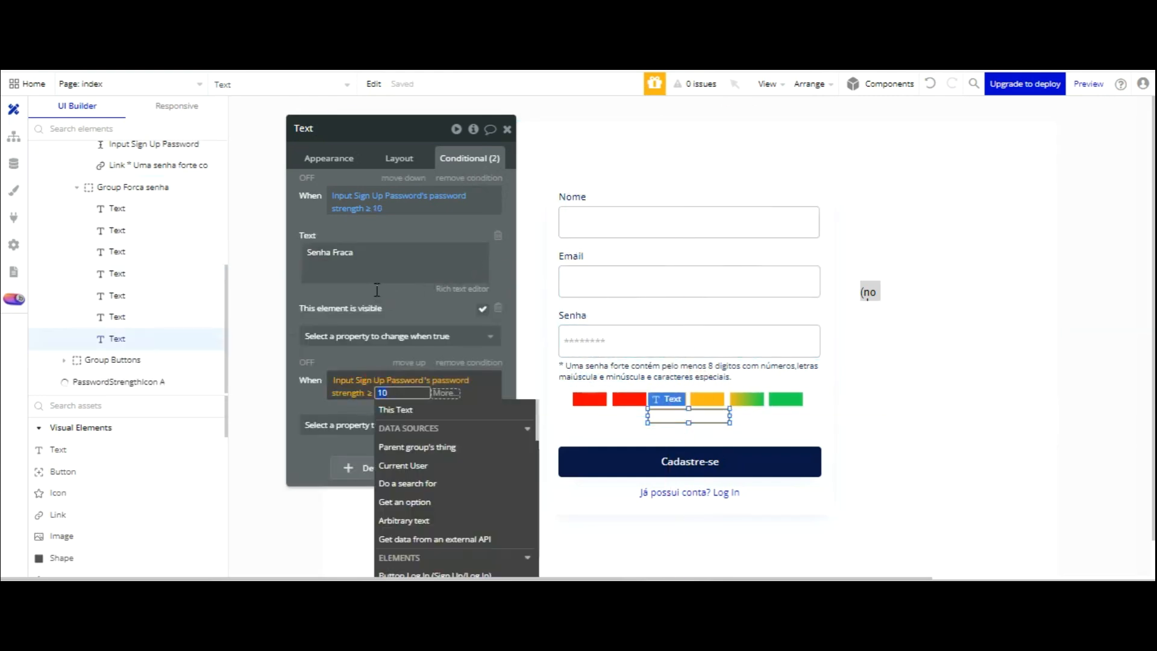
pyautogui.write('45')
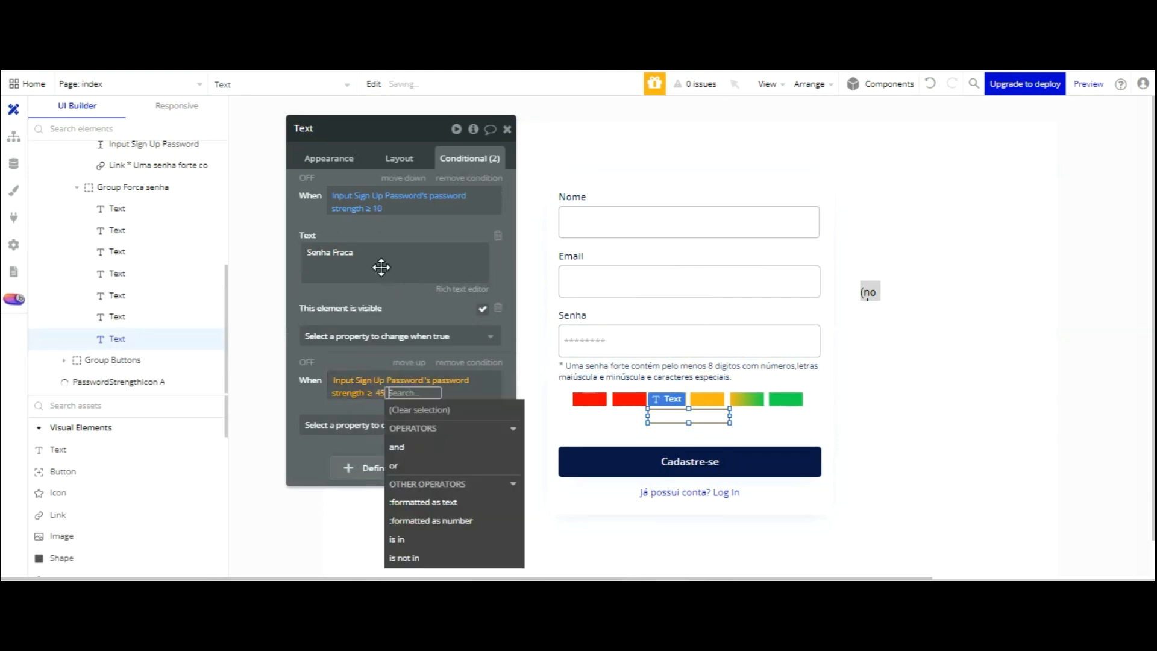
pyautogui.click(367, 358)
pyautogui.click(374, 421)
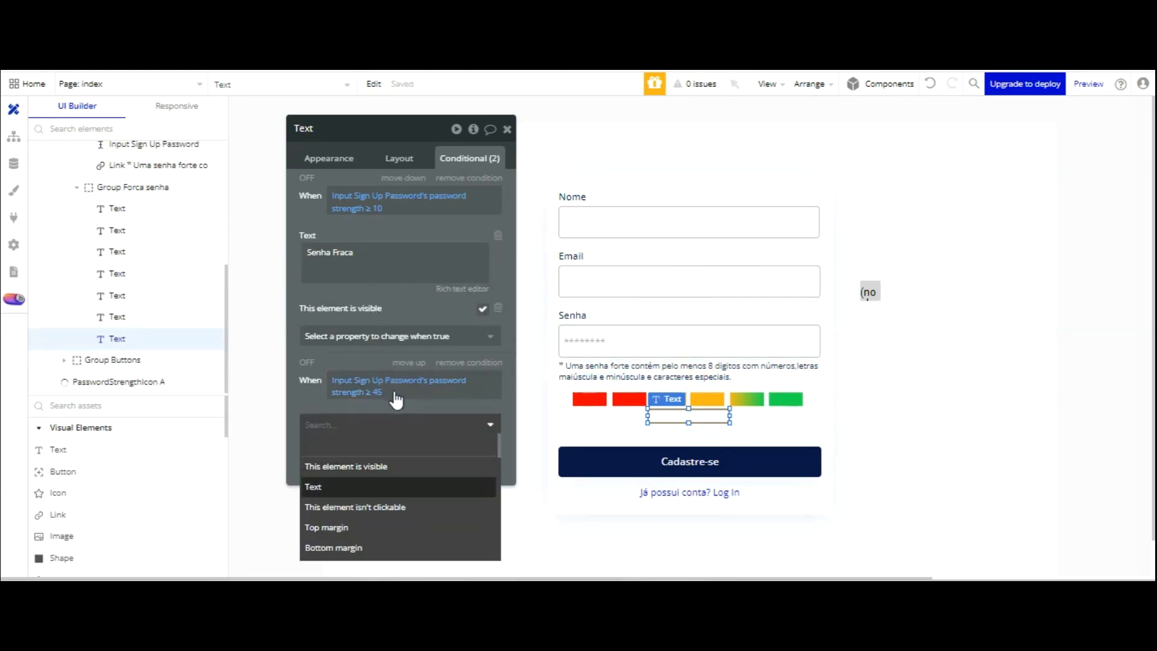
pyautogui.press('Return')
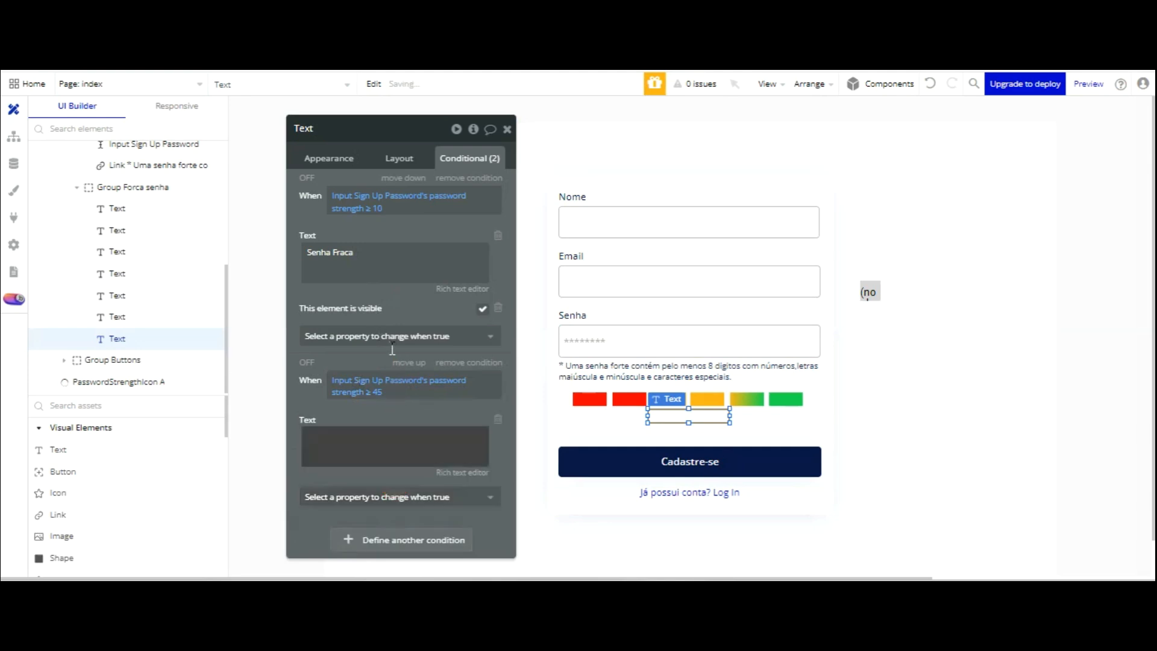
pyautogui.click(391, 447)
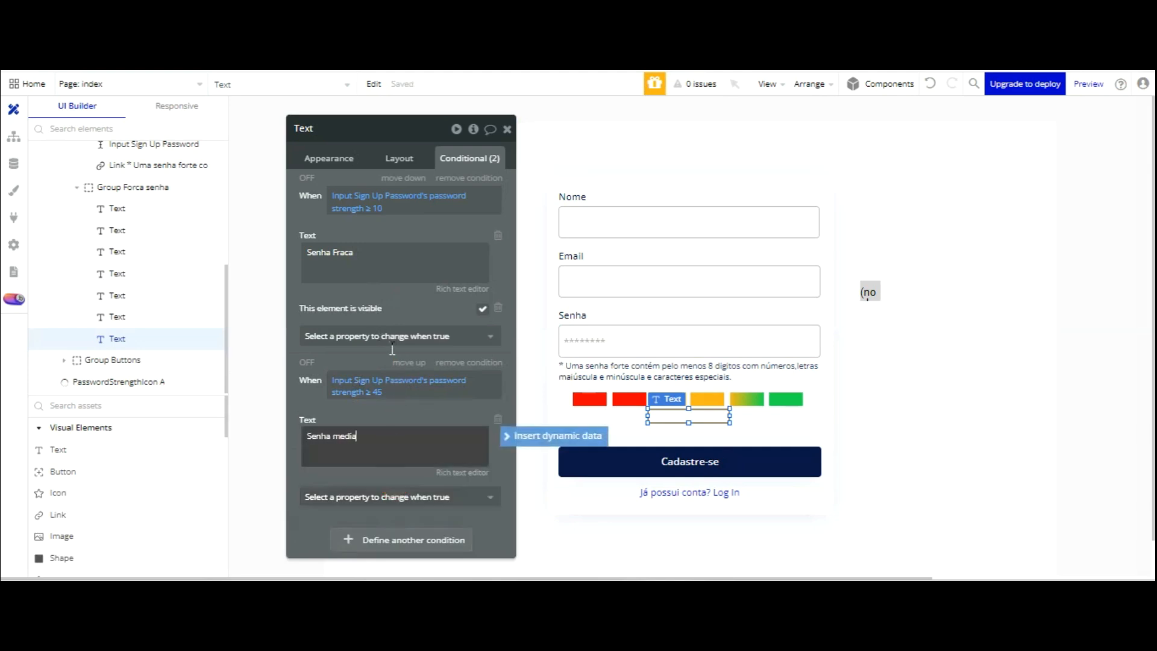
pyautogui.press('BackSpace')
pyautogui.press('BackSpace')
pyautogui.click(411, 309)
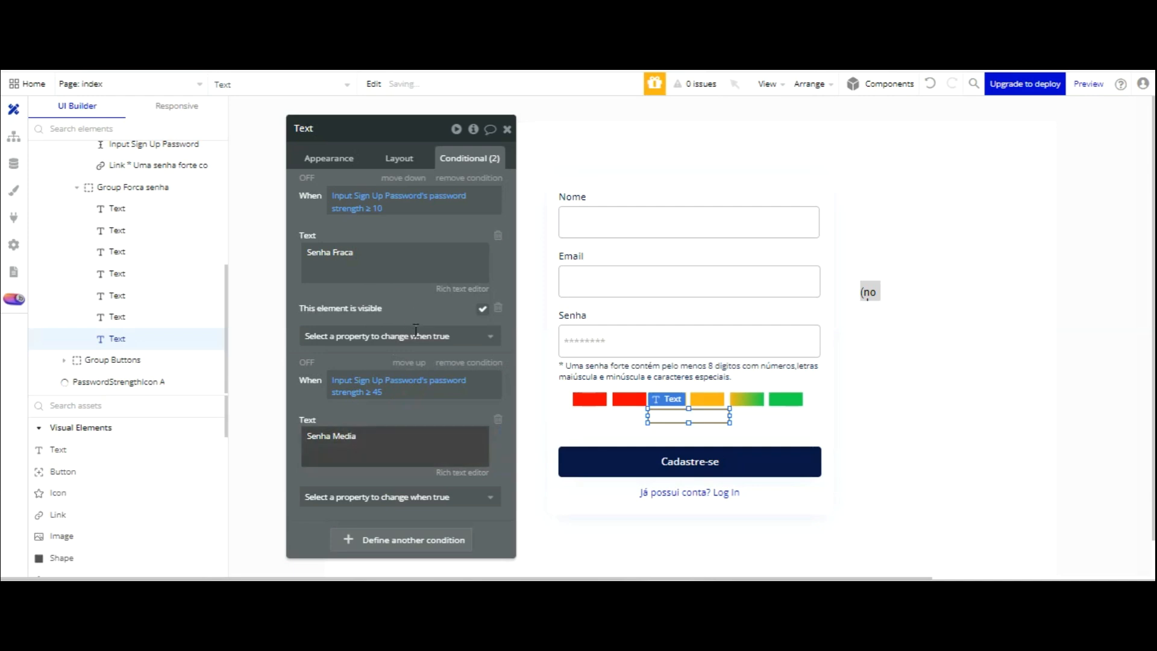
# - Add a third condition with the pasted expression and a threshold of 85
pyautogui.click(401, 539)
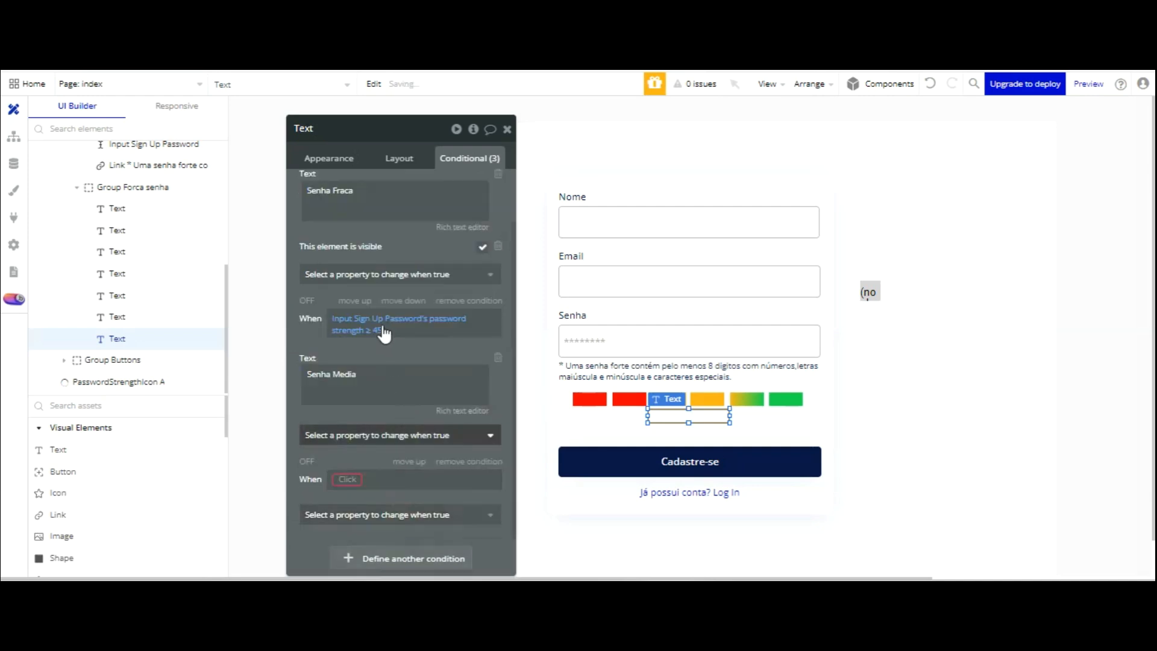
pyautogui.scroll(-3, 386, 228)
pyautogui.rightClick(347, 319)
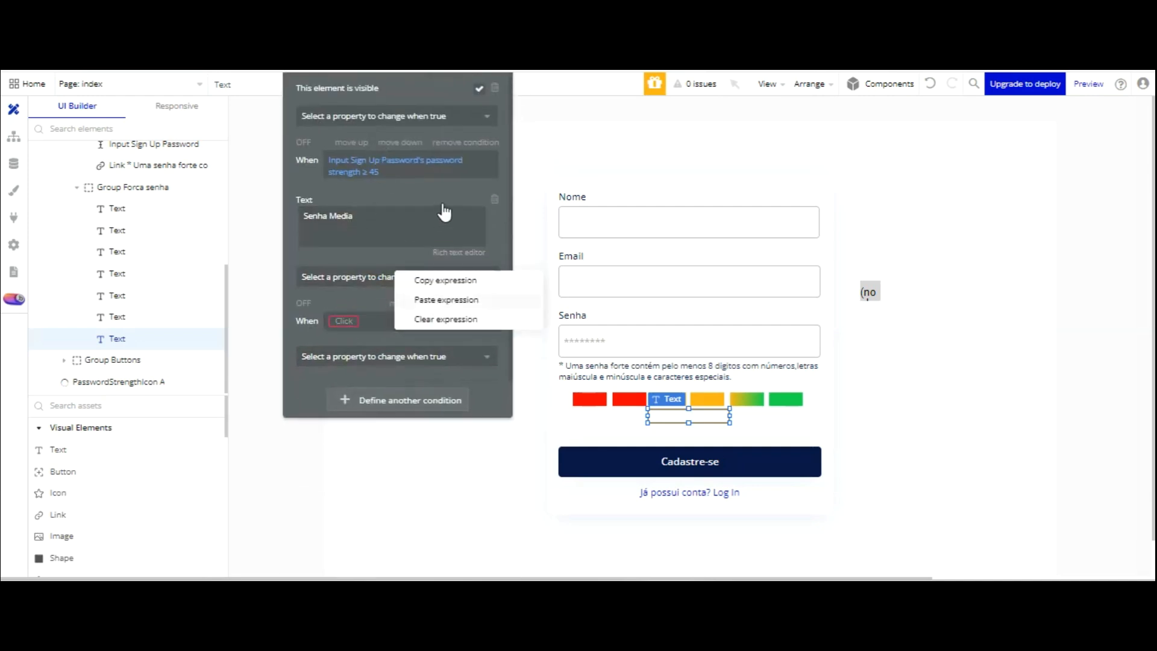
pyautogui.click(441, 300)
pyautogui.click(377, 330)
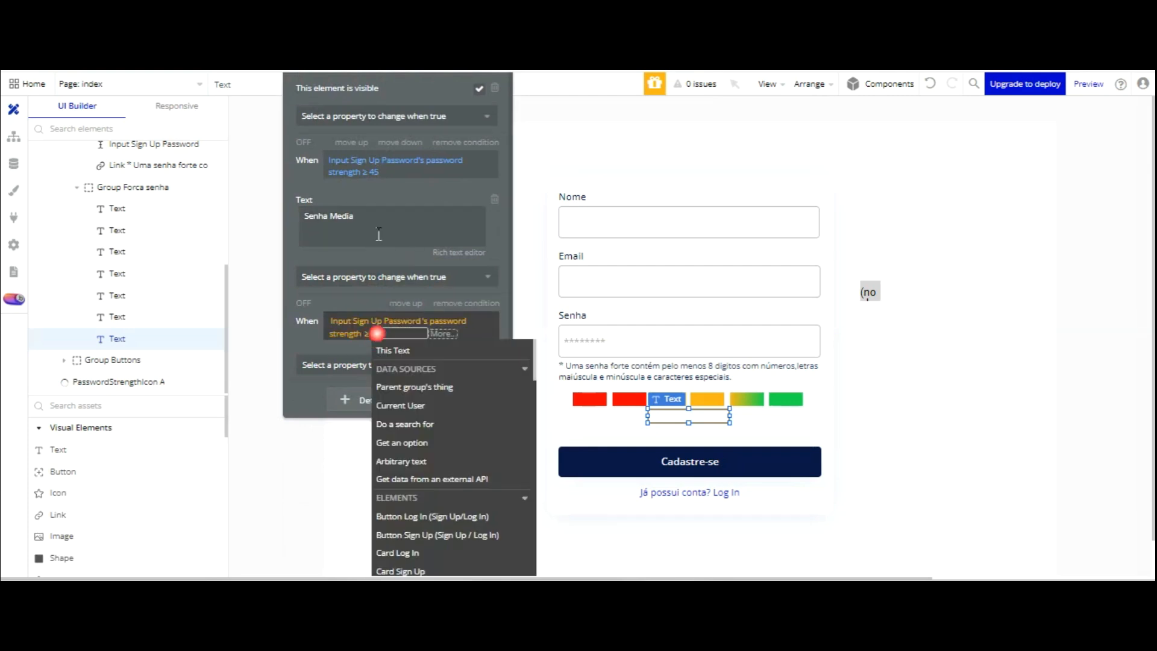
pyautogui.write('85')
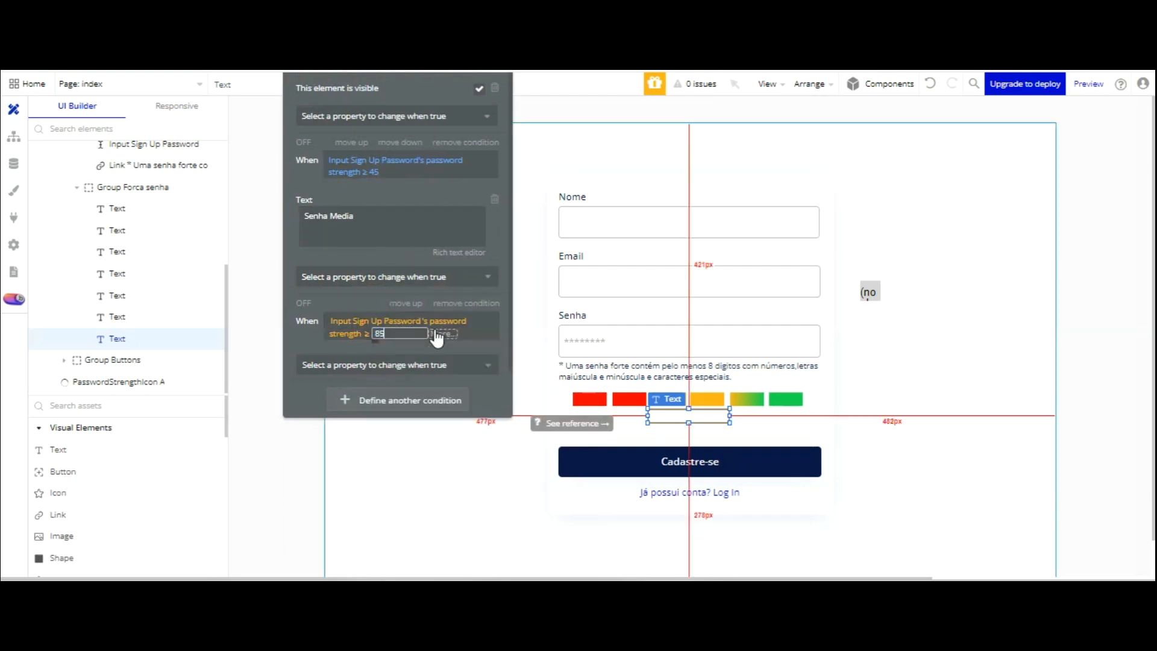
pyautogui.click(312, 243)
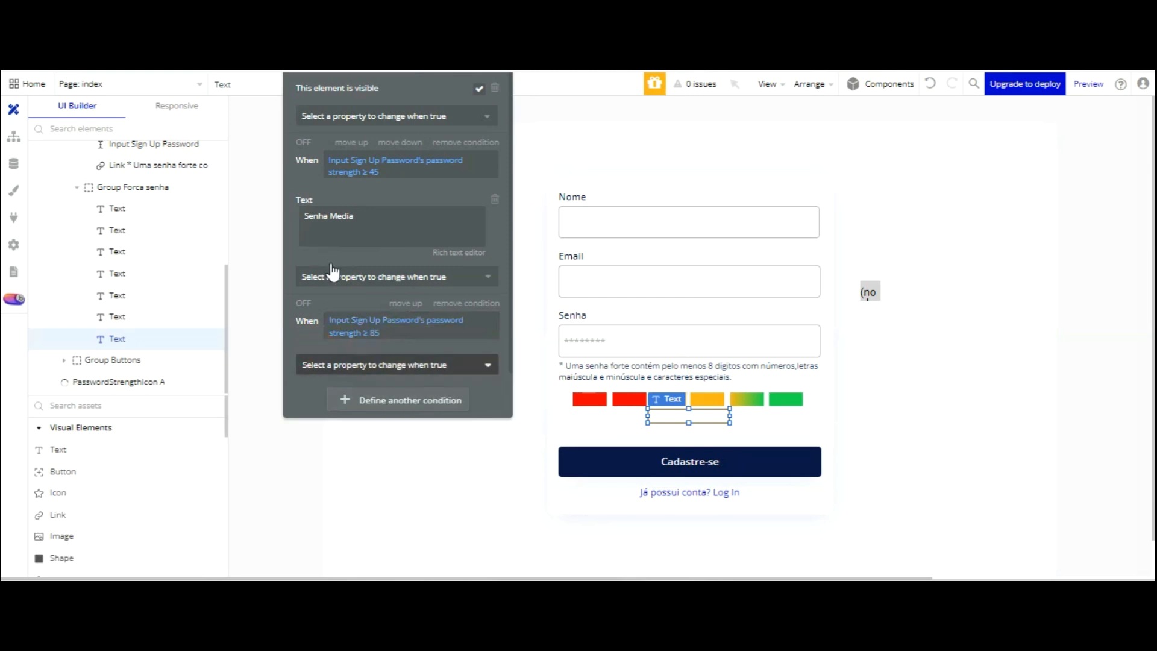
pyautogui.click(330, 363)
# - Keep the label visible in the second condition and give the third the text 'Senha Forte'
pyautogui.click(367, 277)
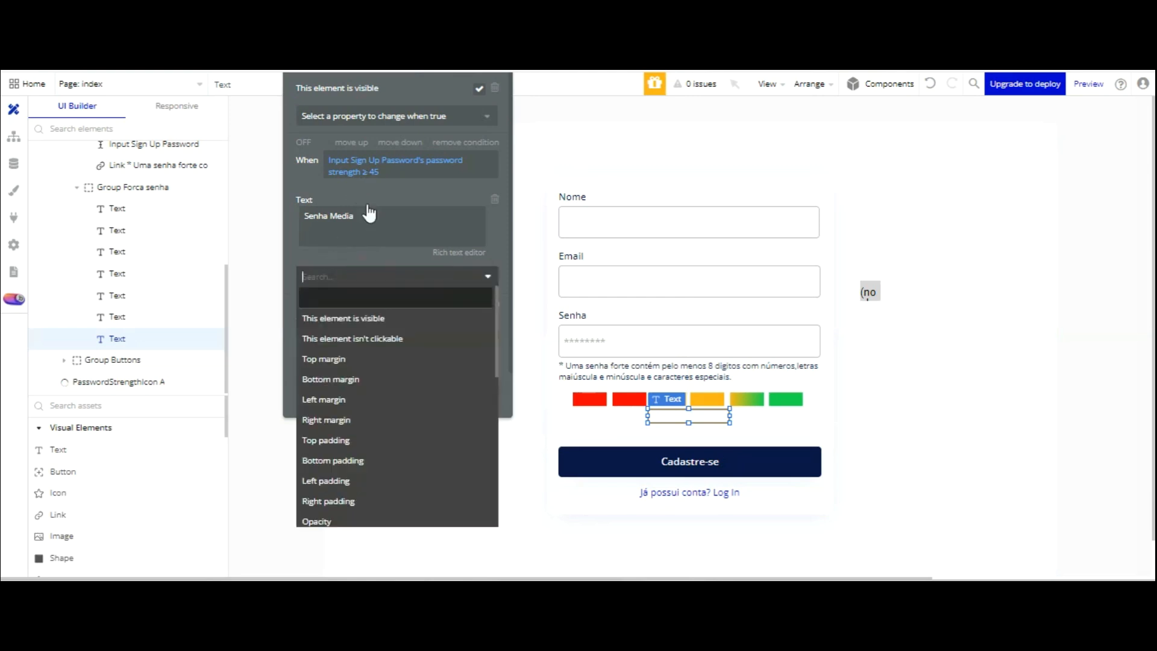
pyautogui.click(394, 304)
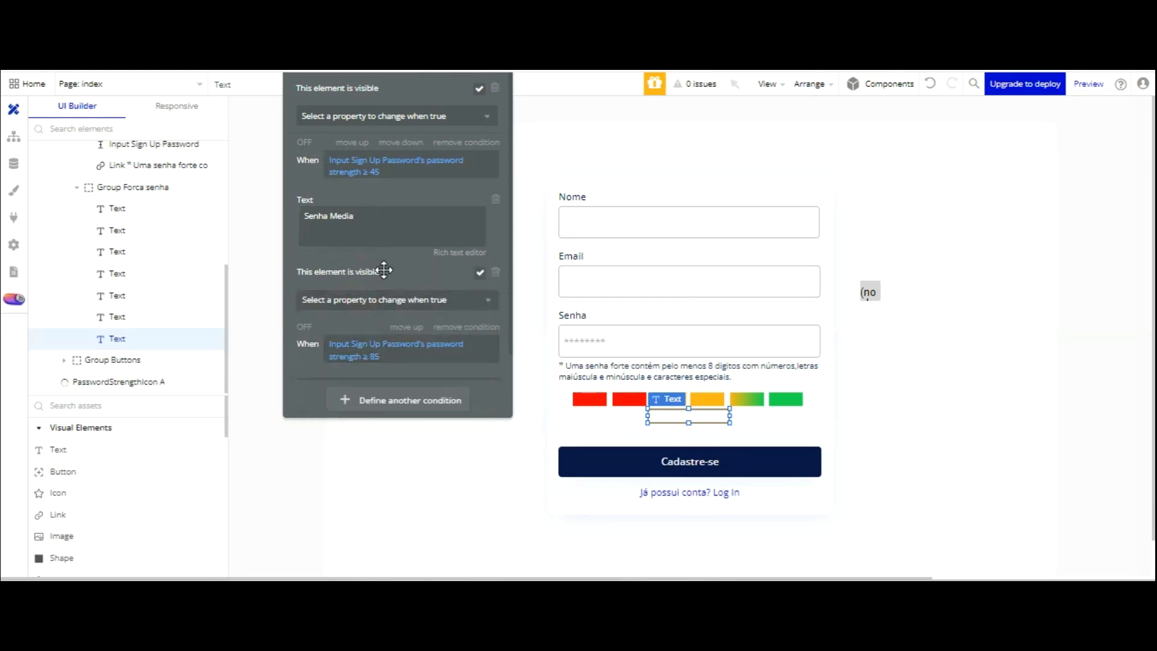
pyautogui.scroll(-1, 404, 266)
pyautogui.click(407, 391)
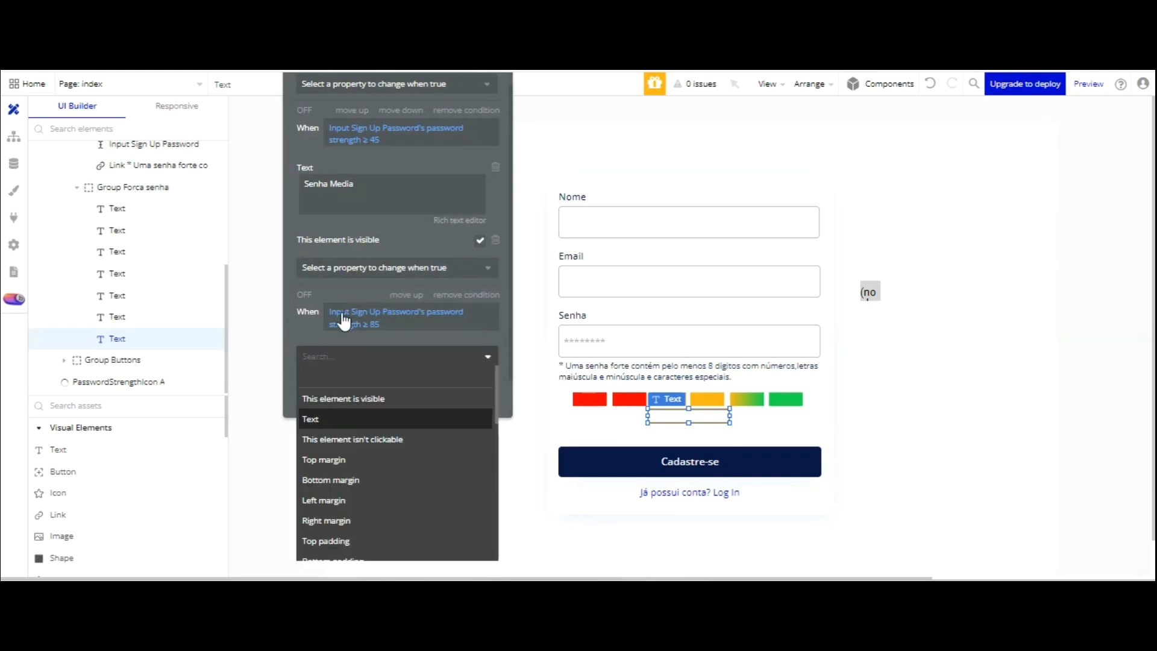
pyautogui.click(340, 417)
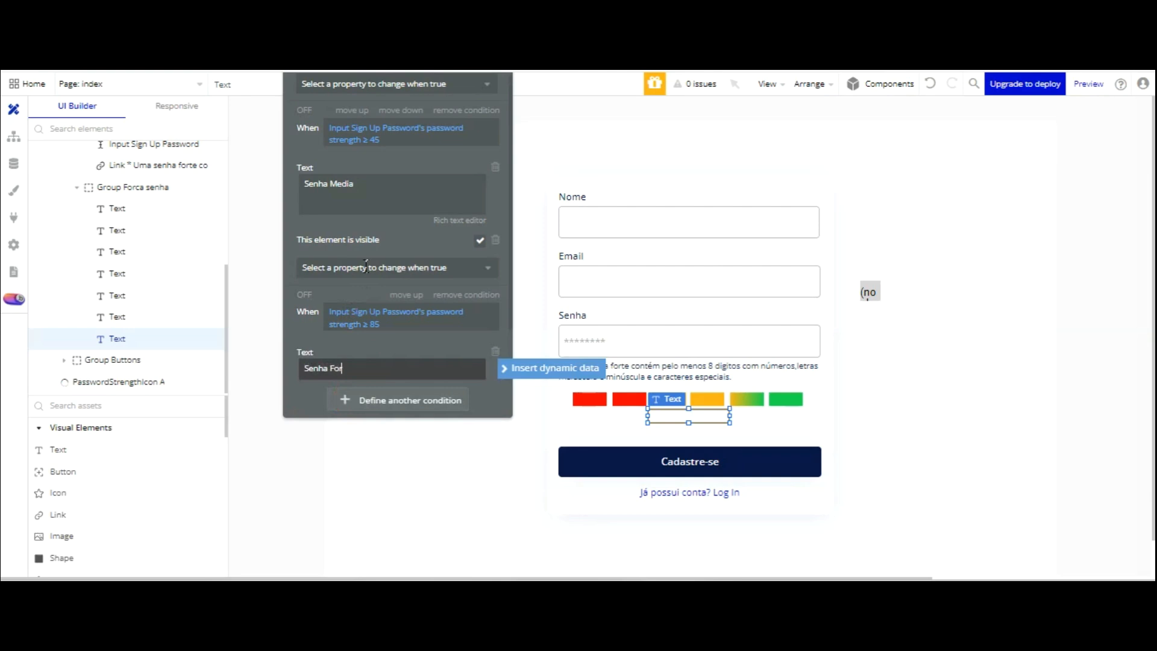
pyautogui.click(364, 248)
pyautogui.scroll(-1, 381, 263)
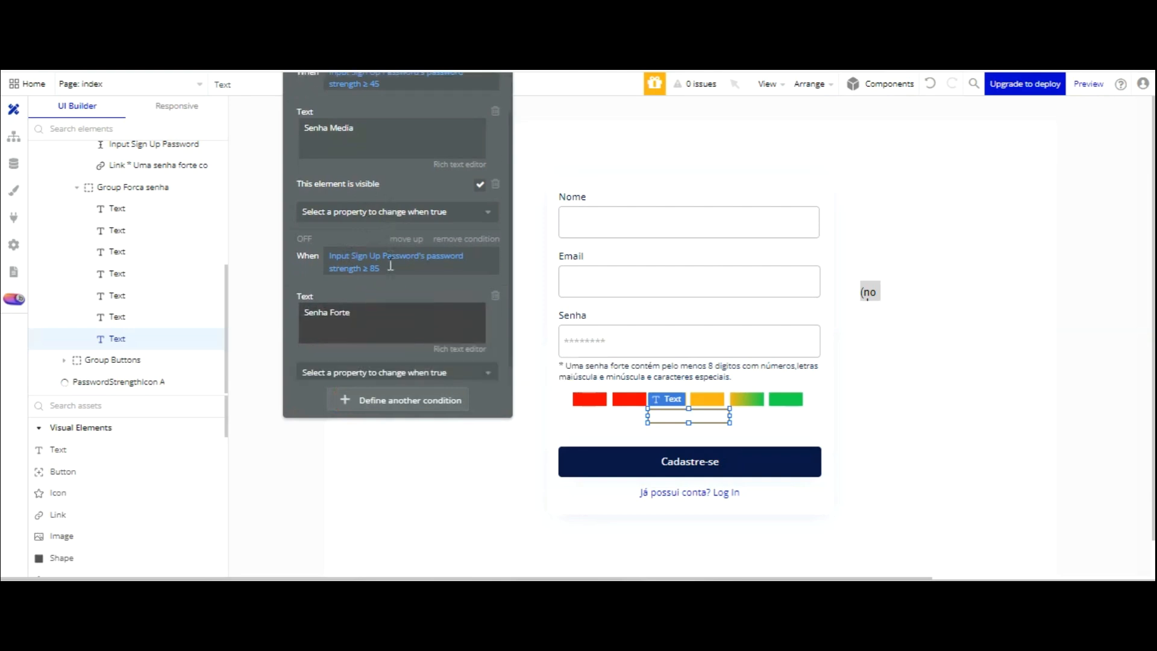
pyautogui.click(381, 357)
# - Make the third condition keep the label visible, then reload the preview and type a test password into Senha
pyautogui.press('Return')
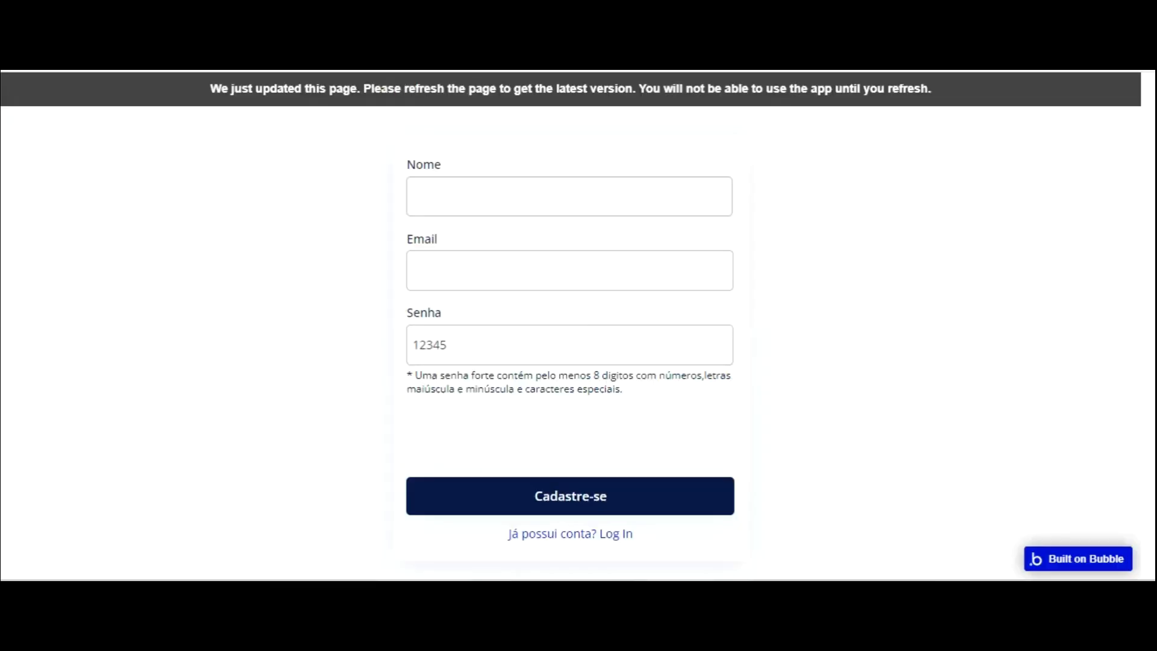
pyautogui.press('F5')
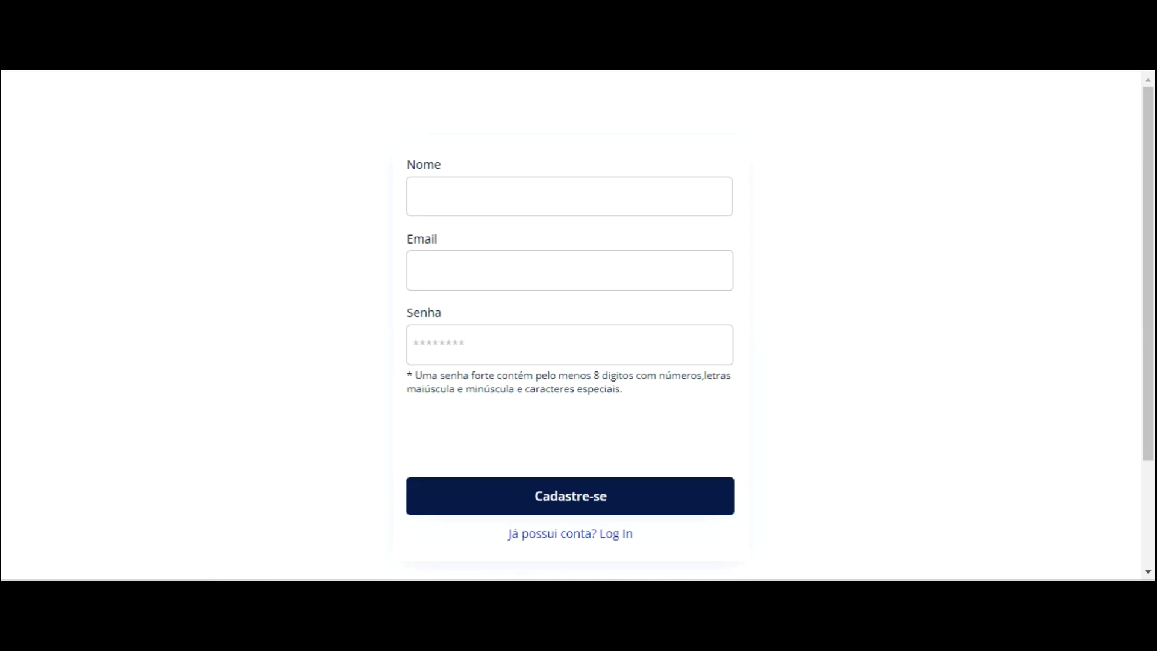
pyautogui.click(456, 345)
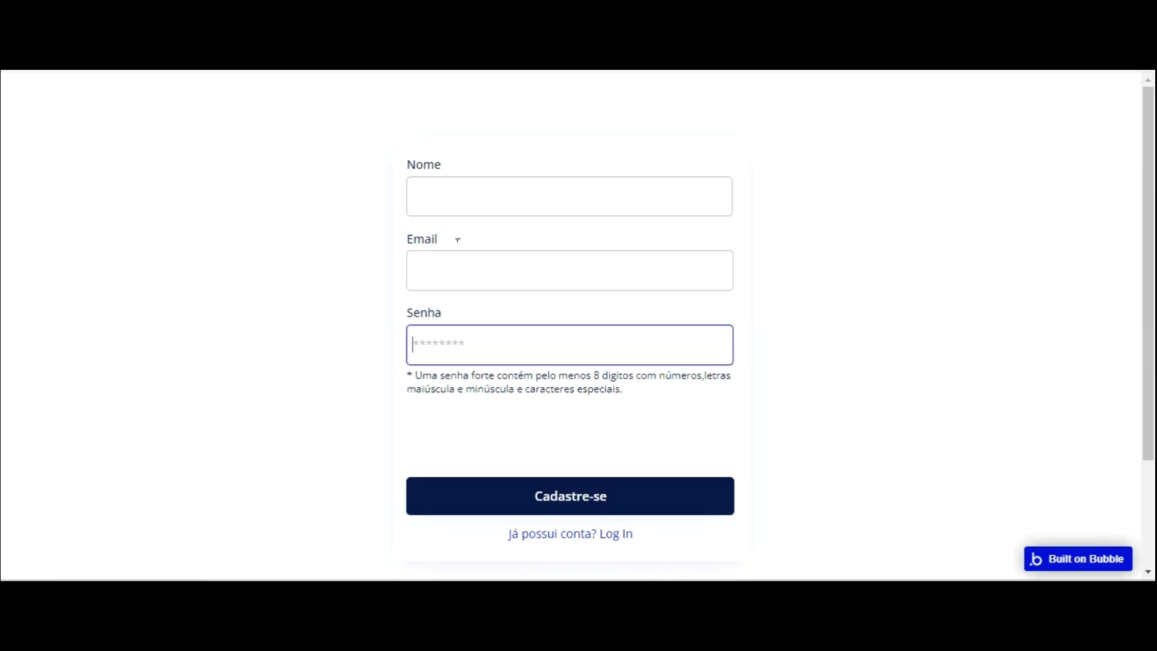
pyautogui.write('1')
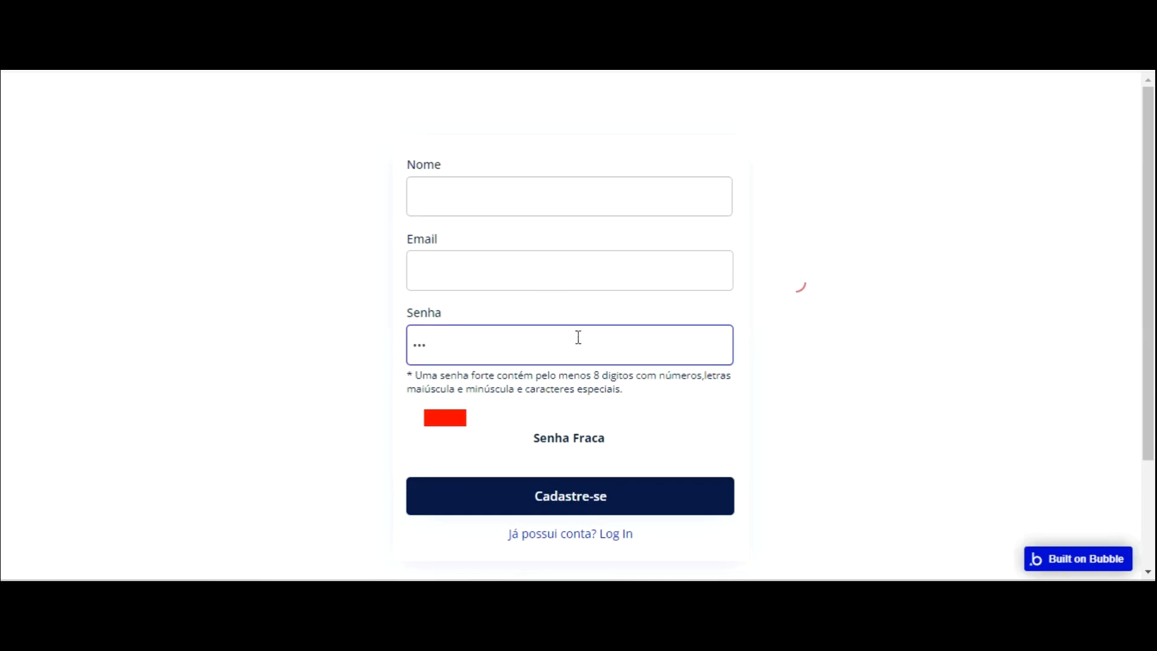
pyautogui.write('4')
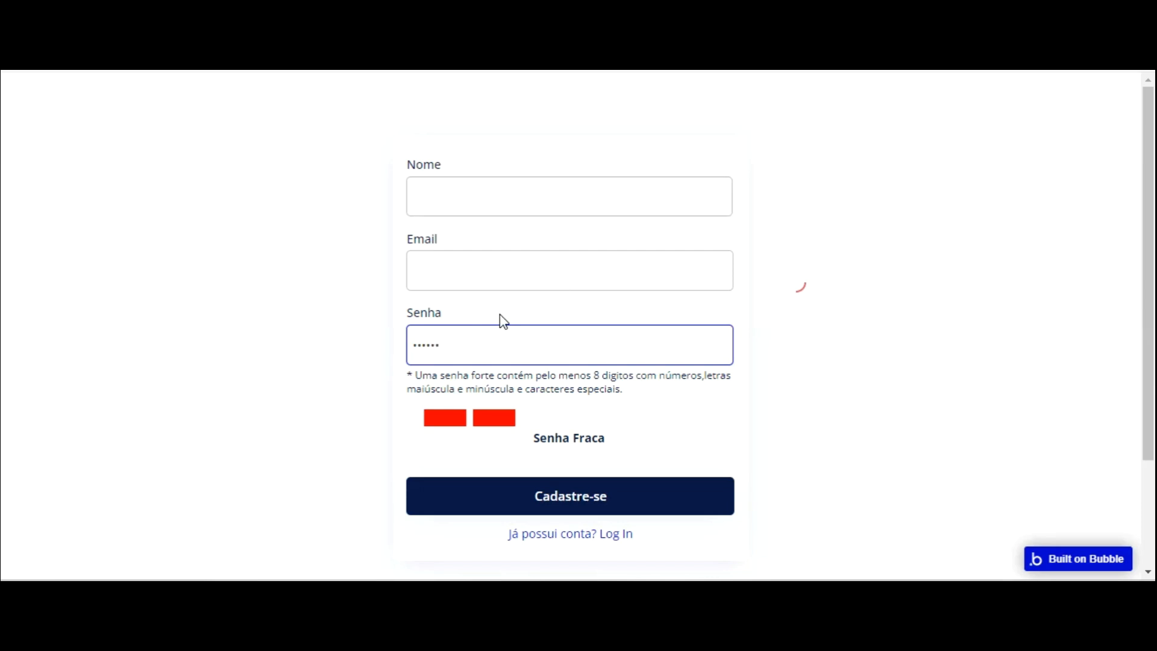
pyautogui.write('1')
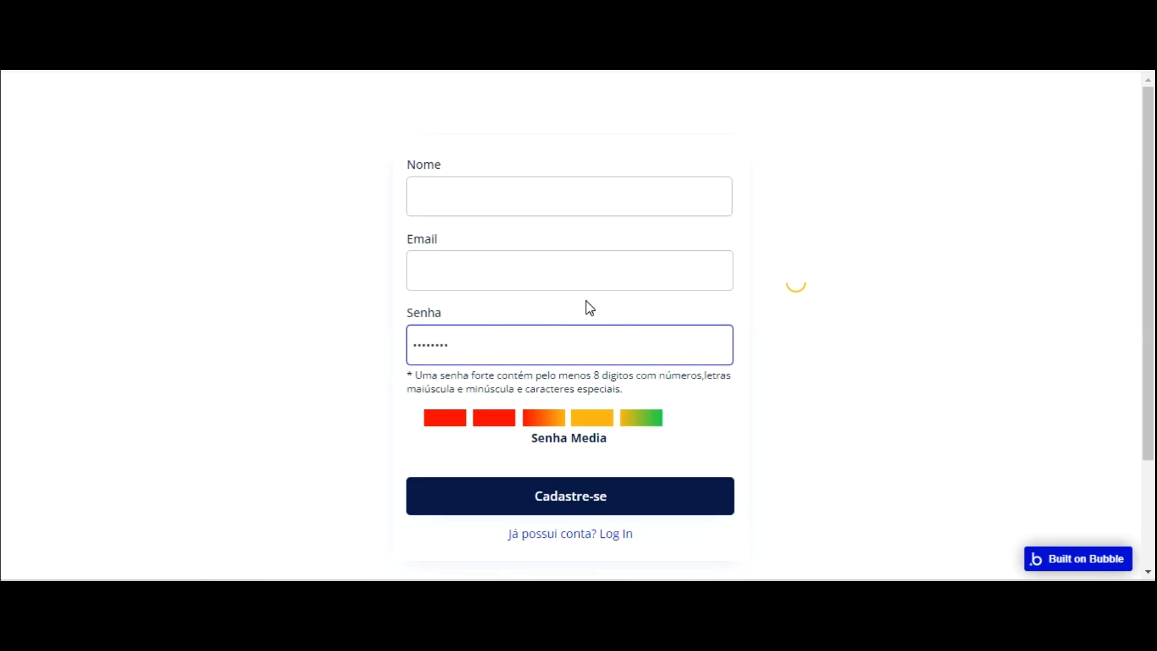
pyautogui.write('!')
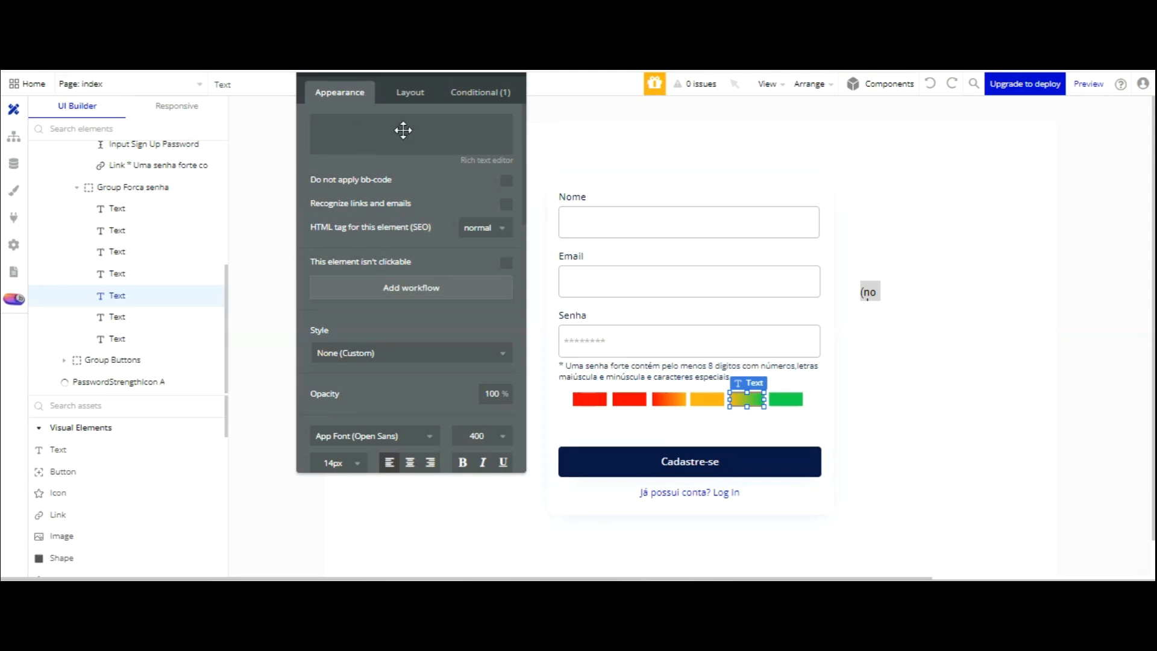
# - Select the password input and move the property editor up and to the left
pyautogui.click(605, 342)
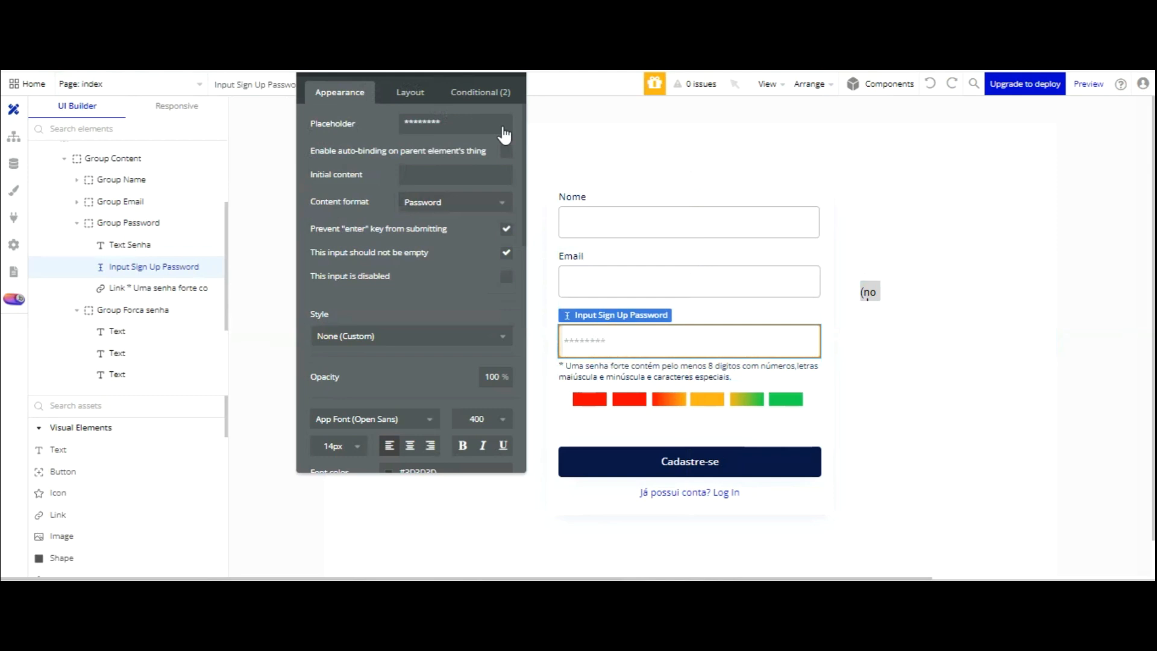
pyautogui.moveTo(460, 194); pyautogui.dragTo(394, 192)
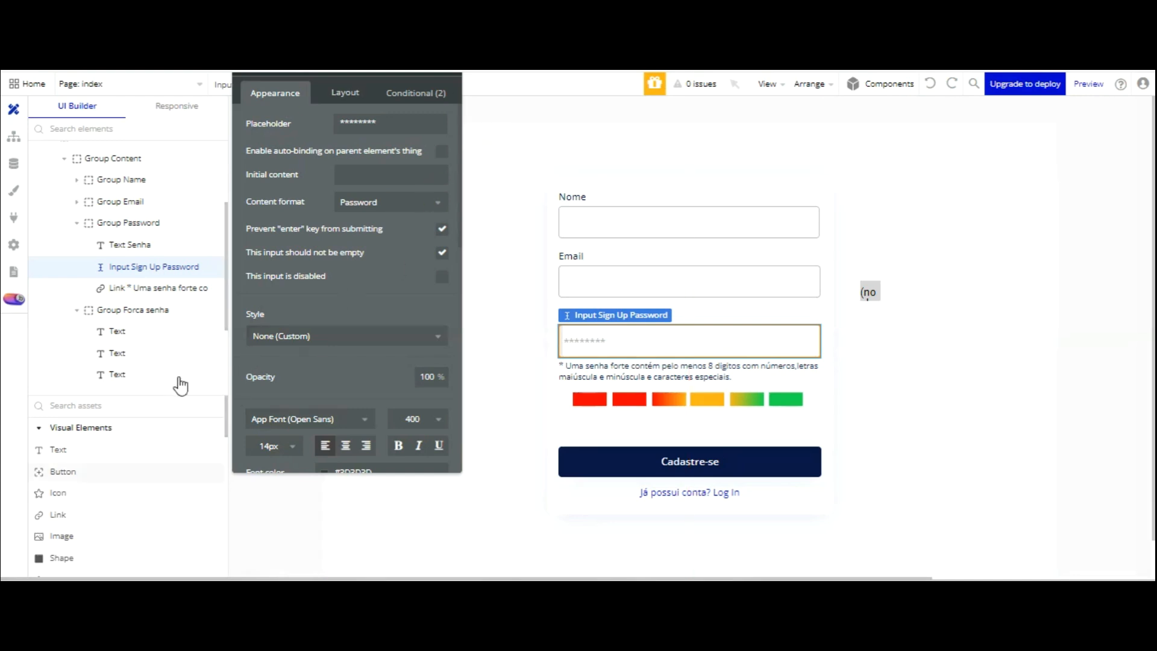
pyautogui.scroll(-5, 89, 434)
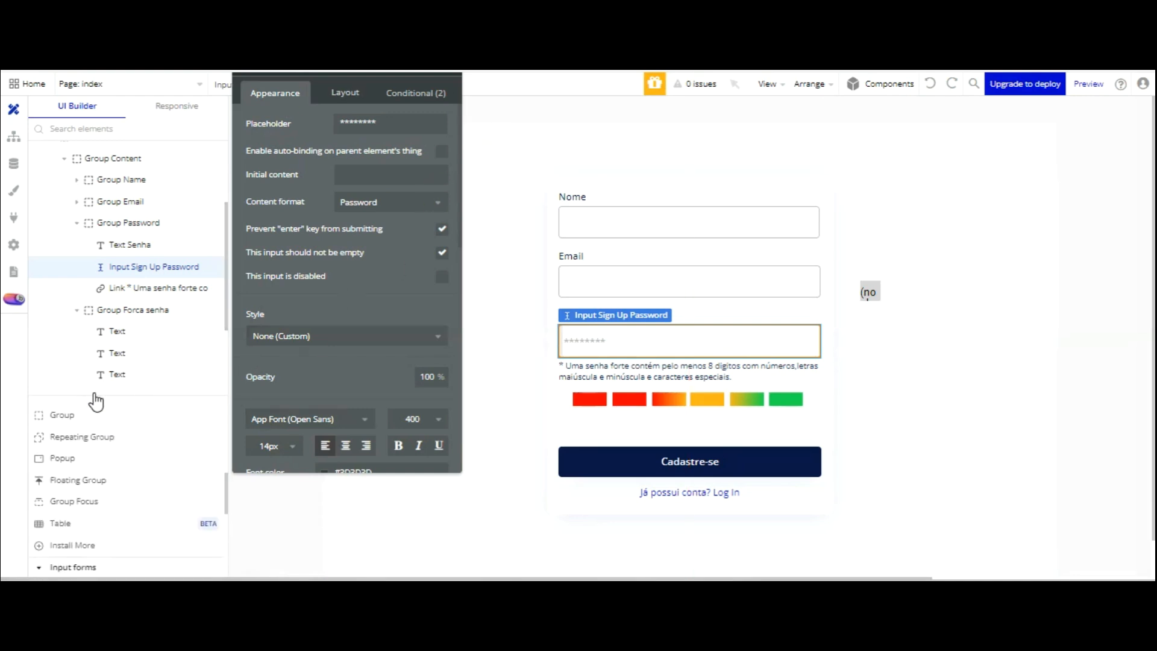
pyautogui.scroll(5, 96, 404)
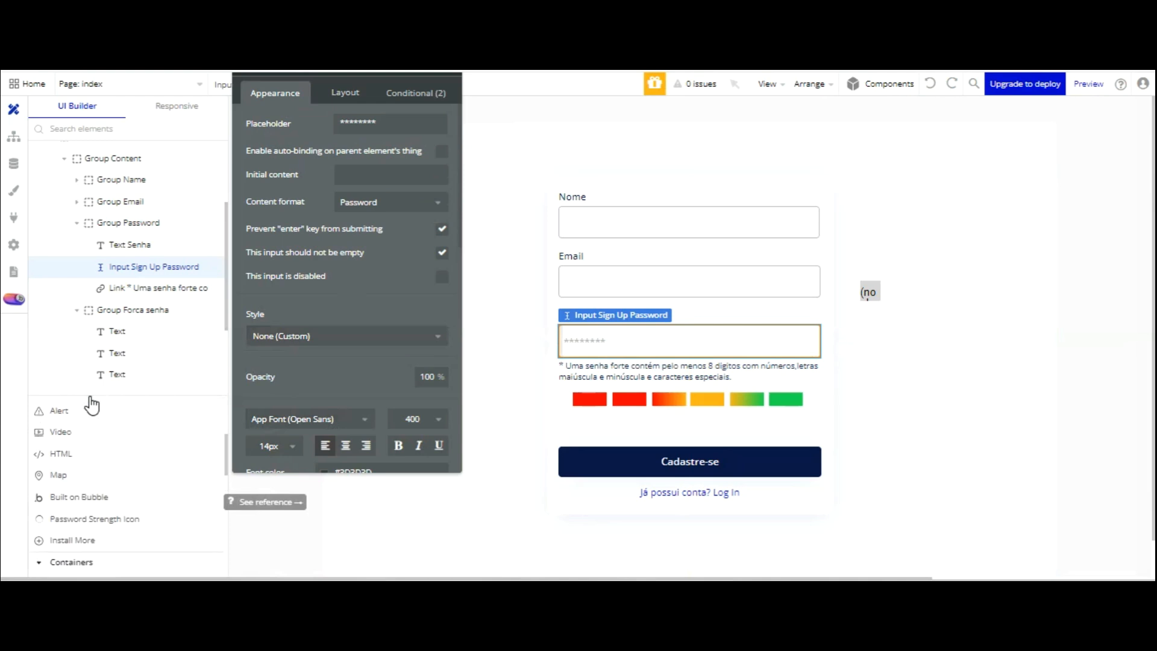
pyautogui.scroll(3, 92, 405)
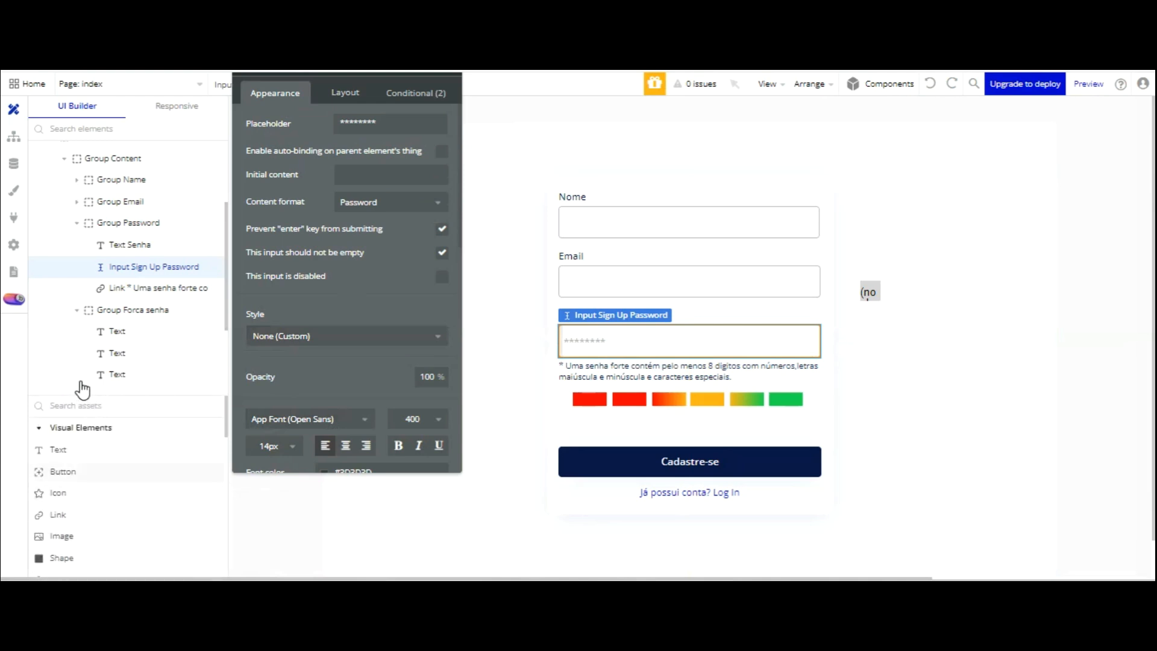
pyautogui.scroll(-3, 82, 390)
pyautogui.scroll(-2, 83, 392)
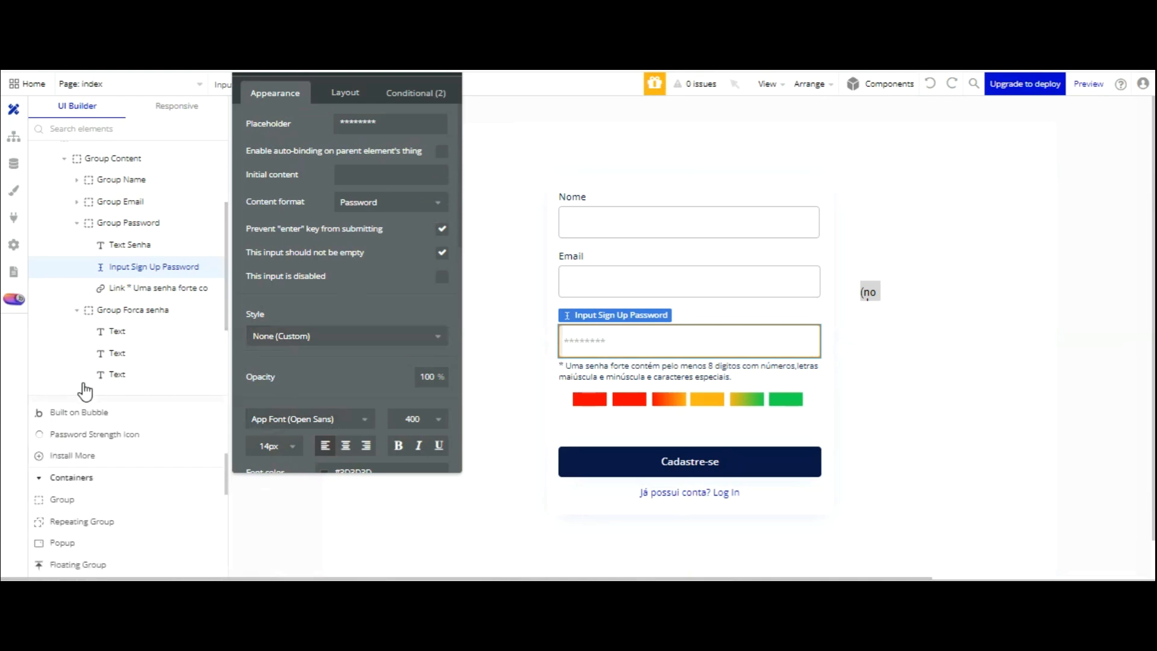
pyautogui.scroll(-2, 85, 403)
pyautogui.scroll(-3, 85, 408)
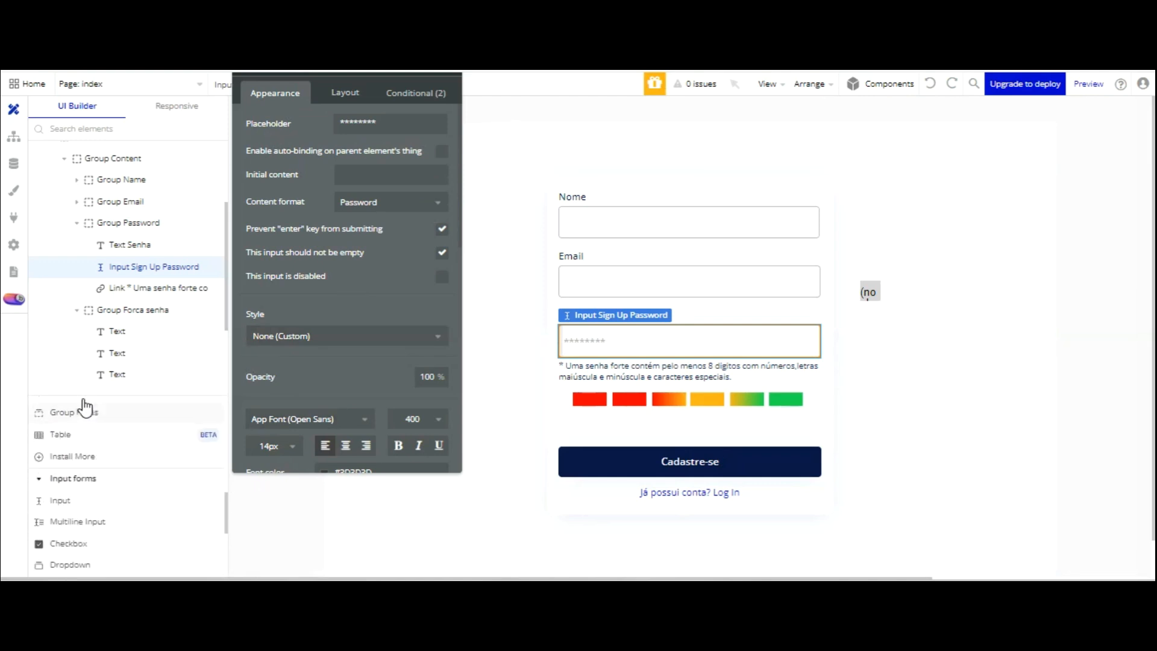
# - Draw a new Input above the form, with initial content set to Input Sign Up Password's value
pyautogui.click(68, 421)
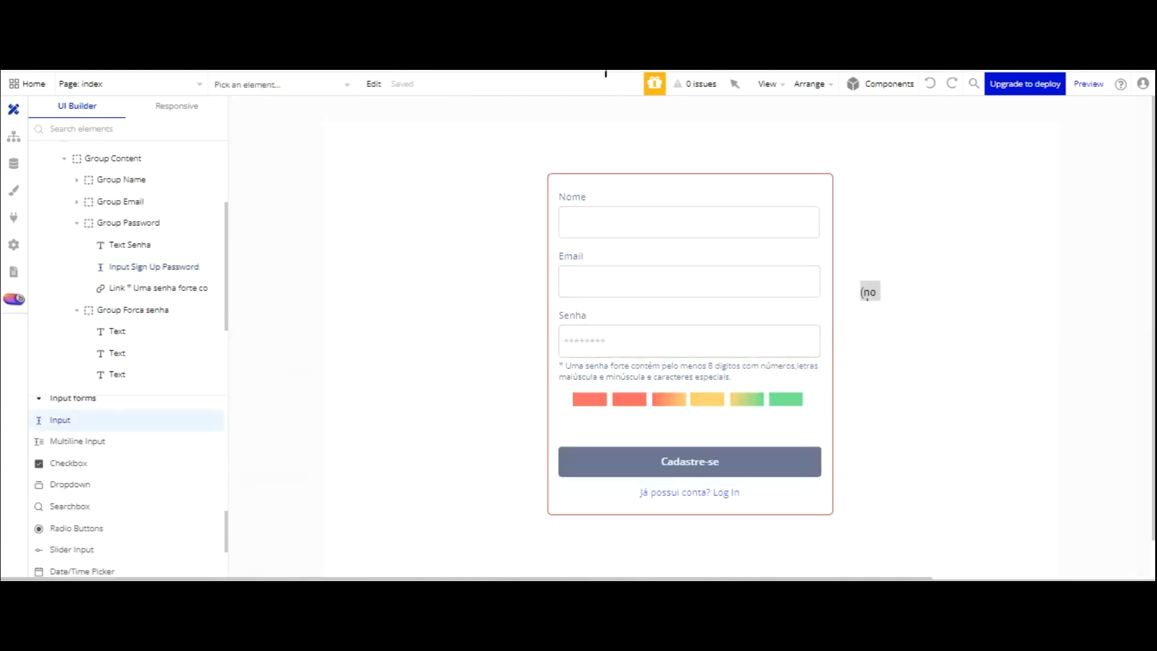
pyautogui.moveTo(573, 133); pyautogui.dragTo(790, 163)
pyautogui.click(372, 175)
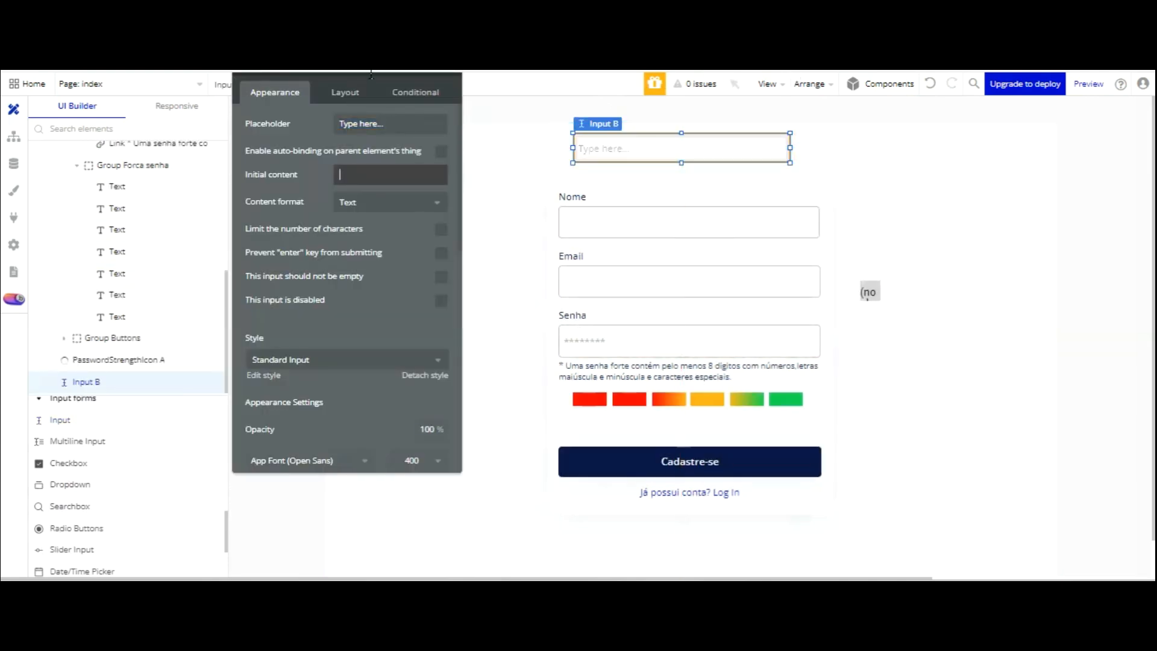
pyautogui.click(506, 175)
pyautogui.scroll(-3, 444, 219)
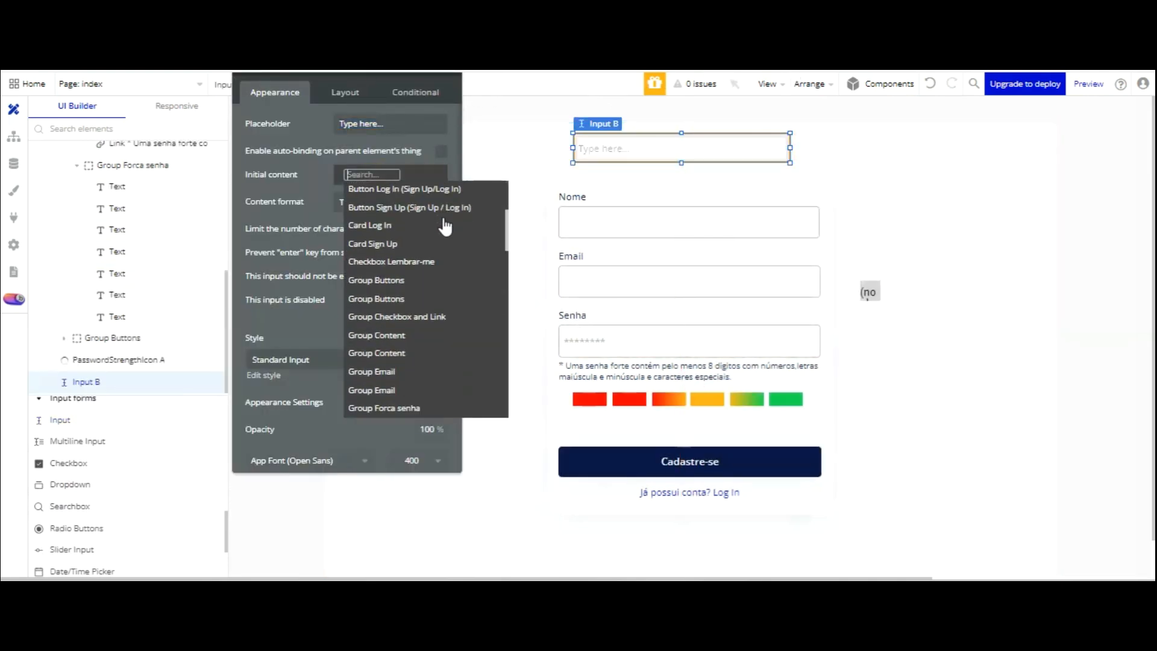
pyautogui.scroll(-4, 441, 211)
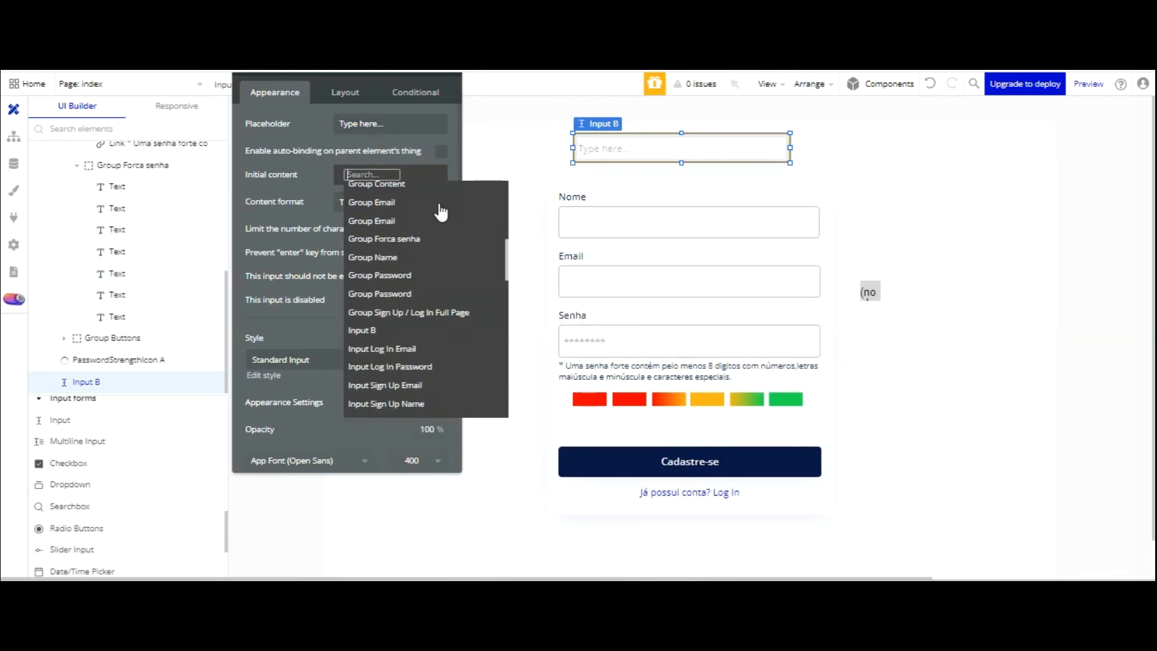
pyautogui.scroll(-3, 438, 232)
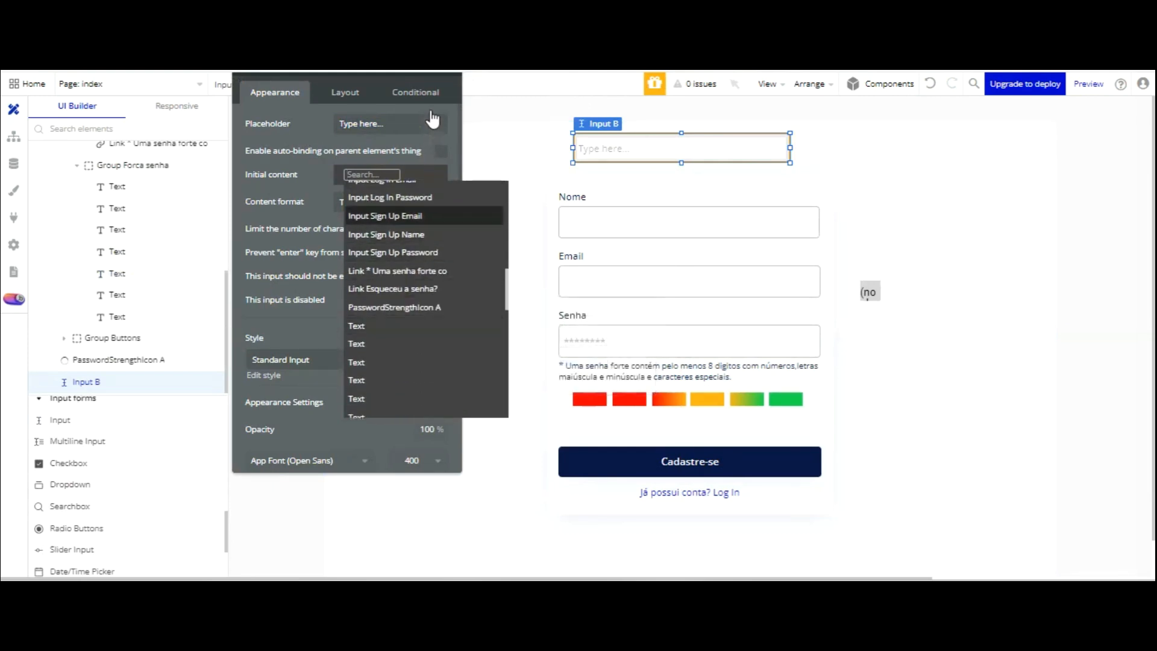
pyautogui.click(393, 252)
pyautogui.click(400, 219)
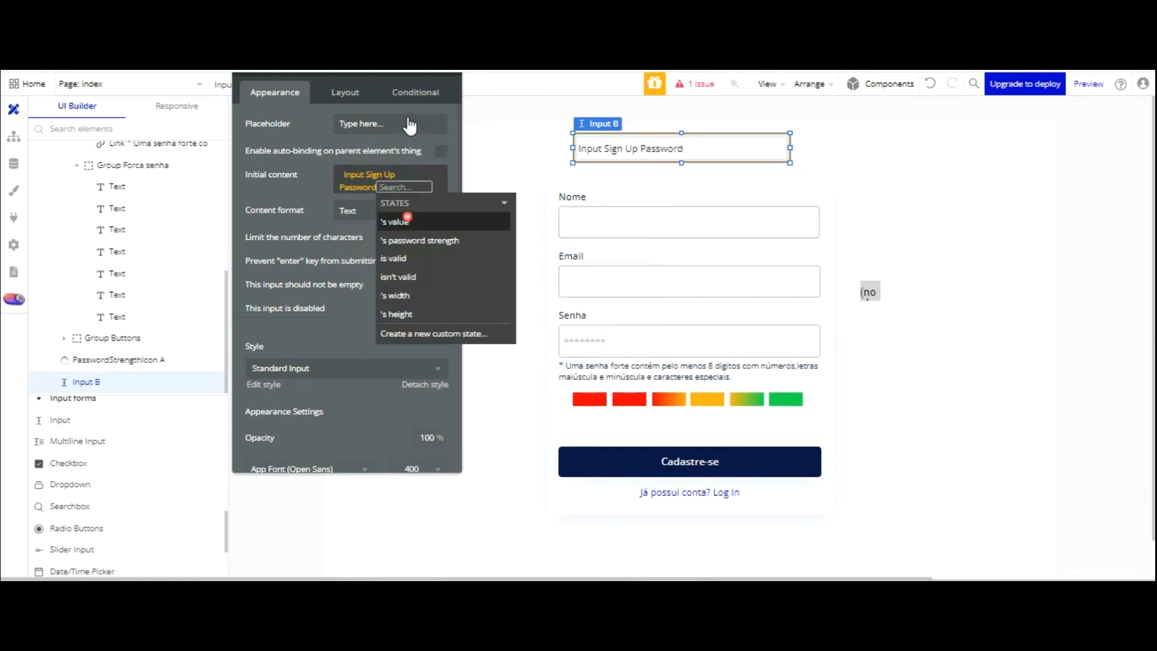
pyautogui.click(324, 178)
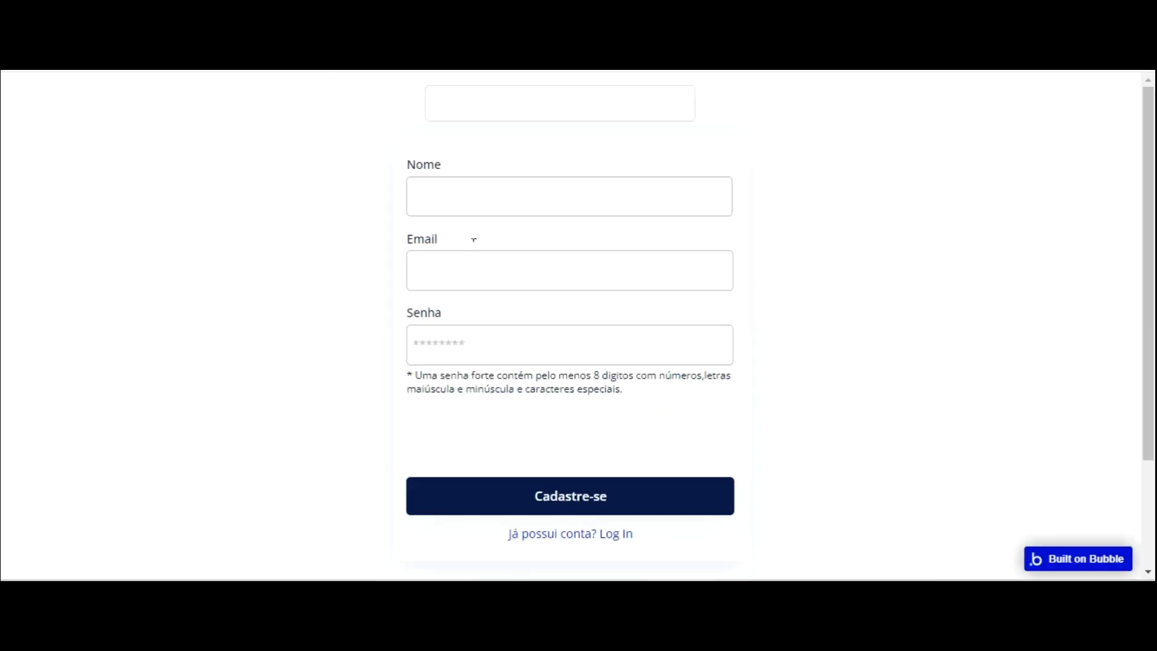
# - Type a test password into the preview's Senha field and watch Input B mirror it as the bars reach Senha Forte
pyautogui.click(469, 344)
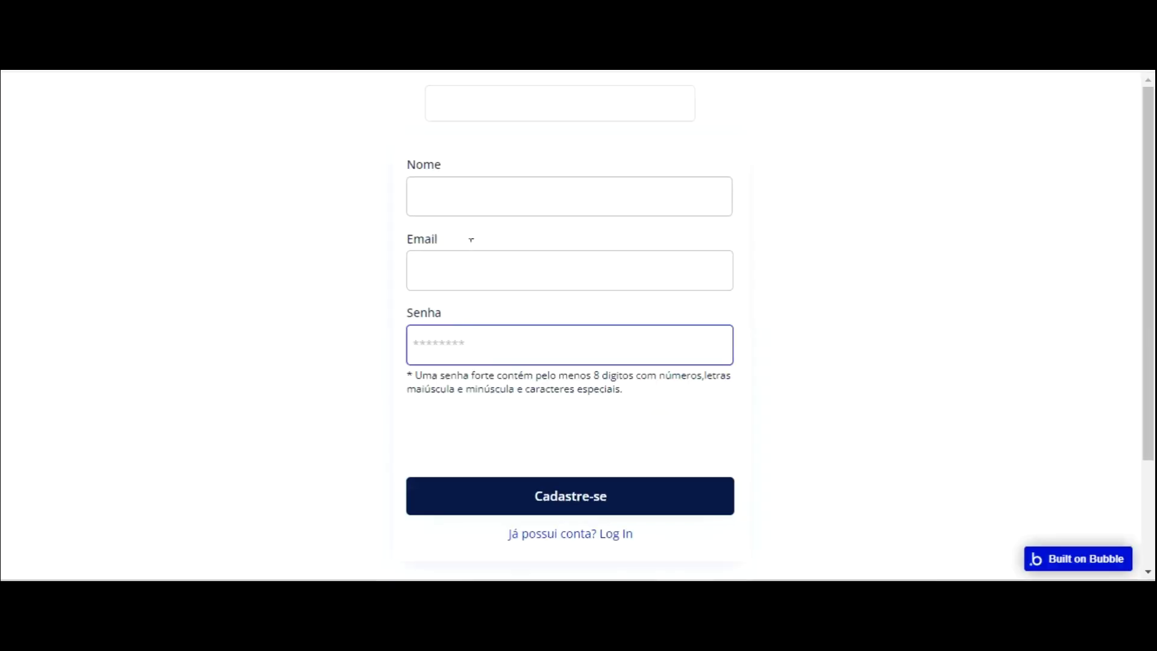
pyautogui.write('123')
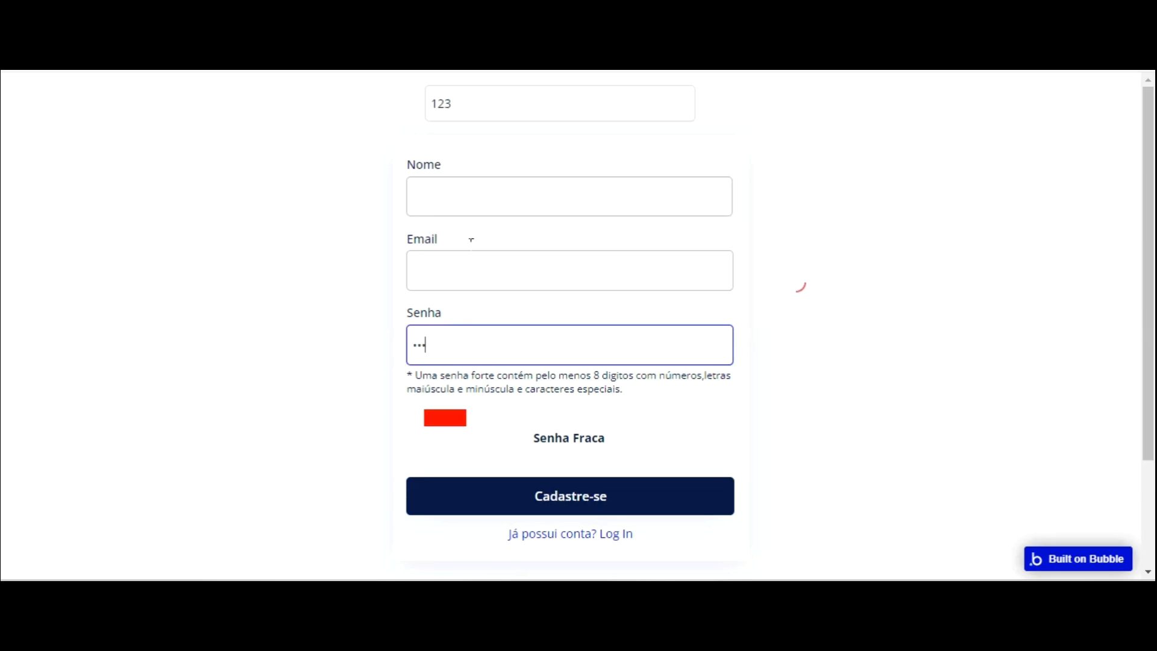
pyautogui.write('4')
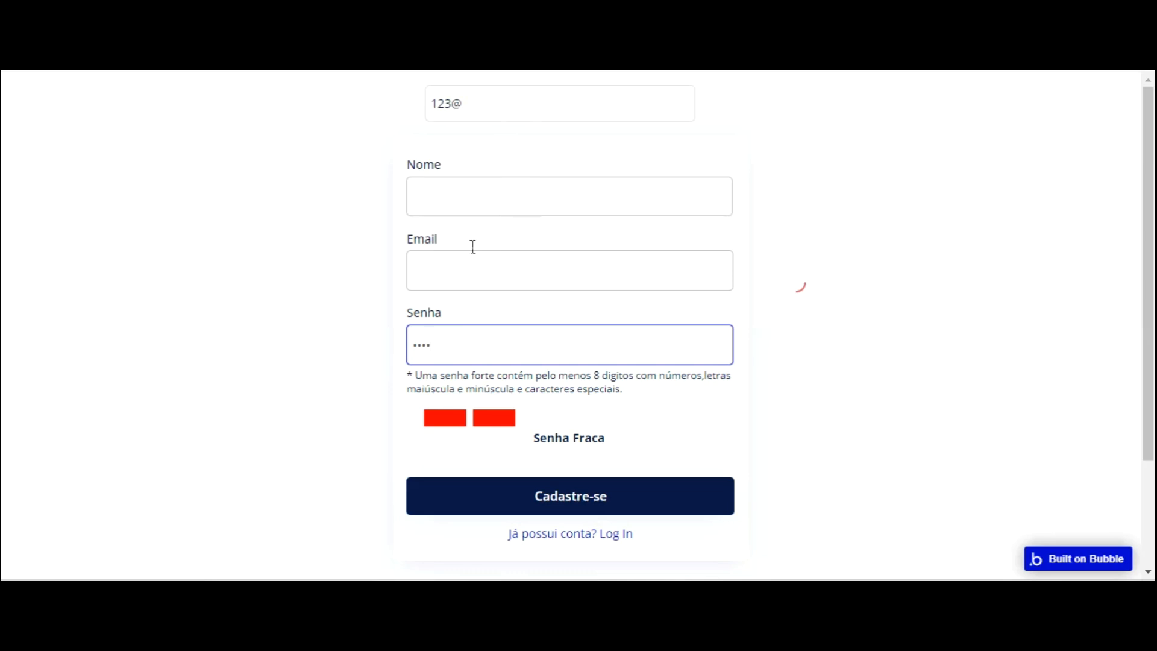
pyautogui.write('a')
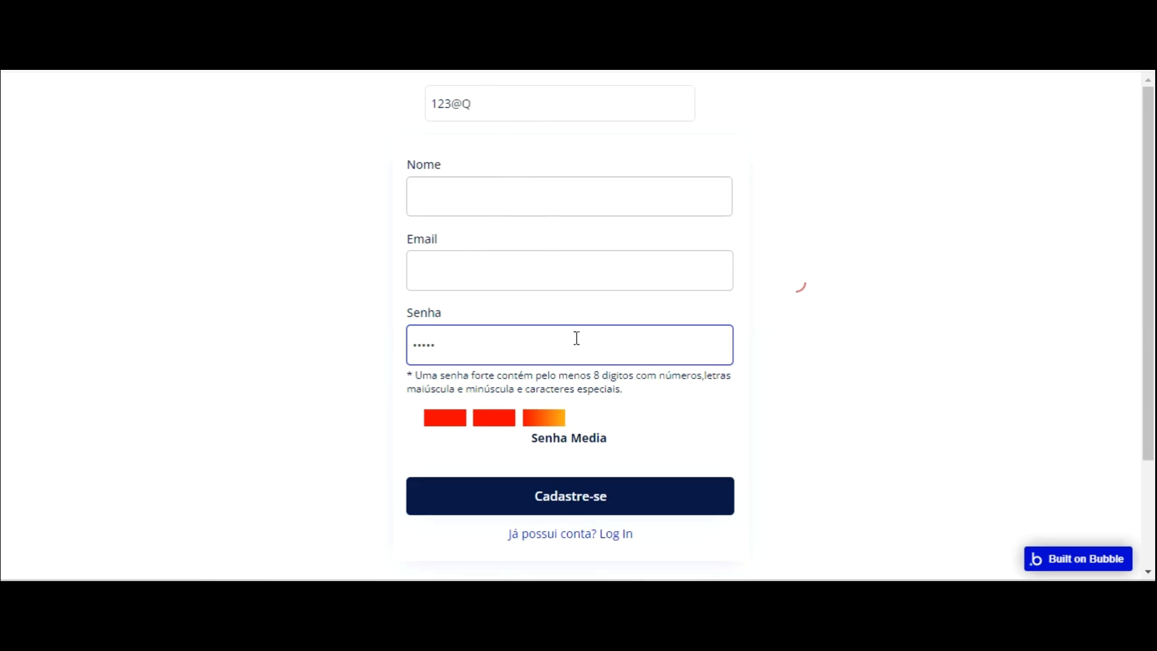
pyautogui.write('w')
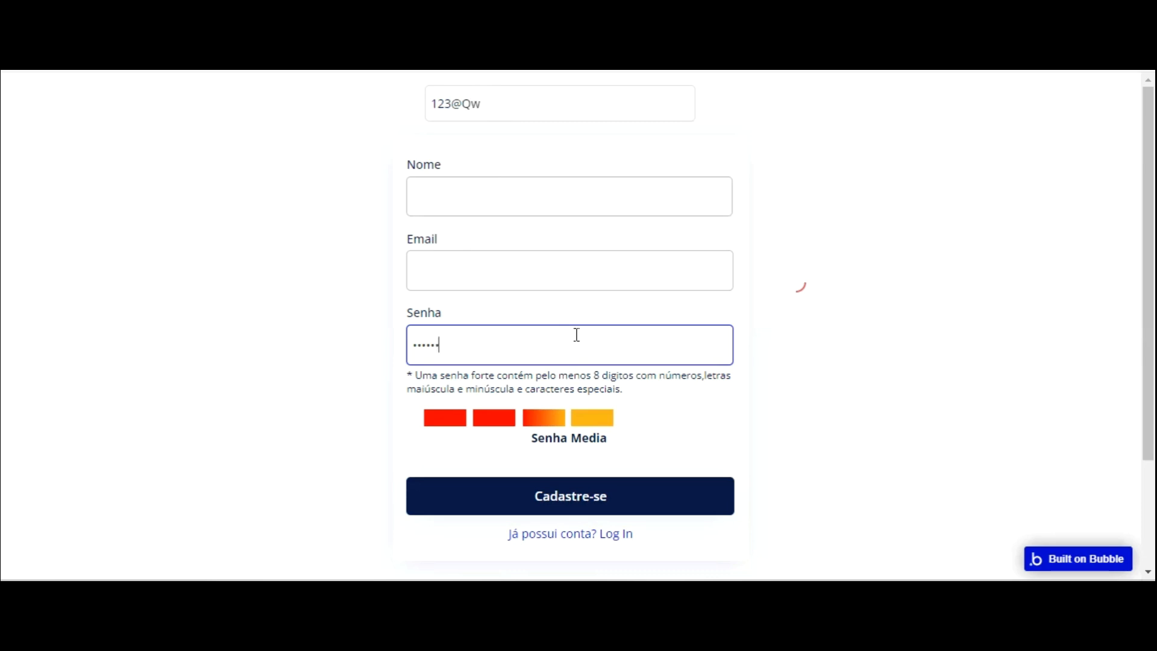
pyautogui.write('ee')
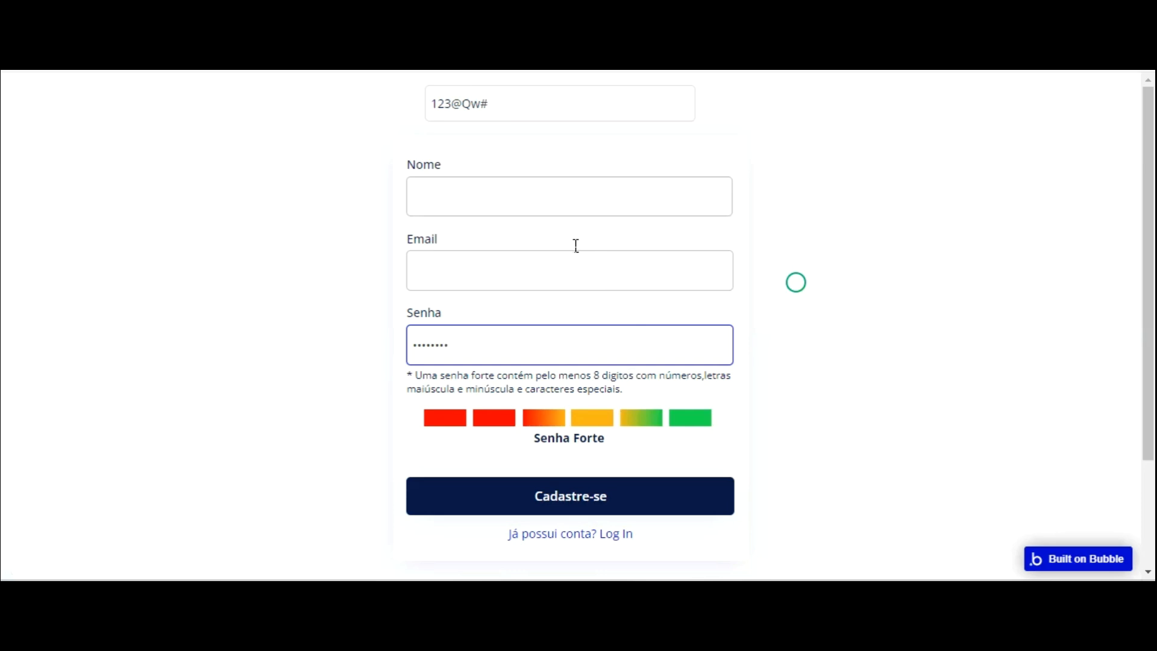
pyautogui.write('1')
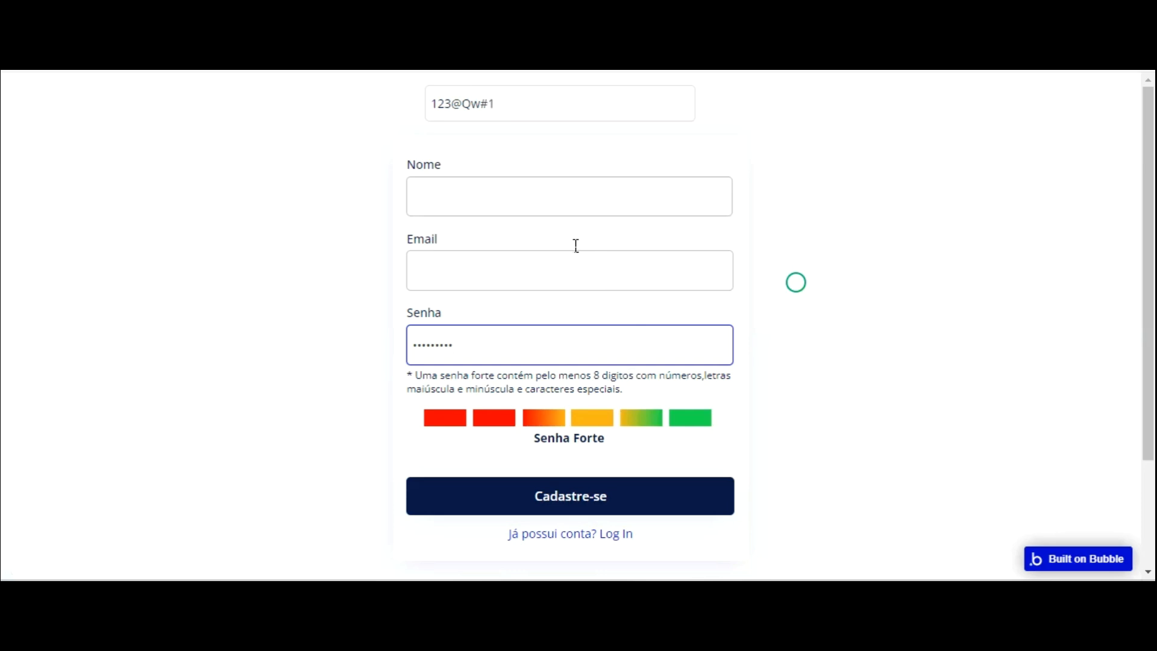